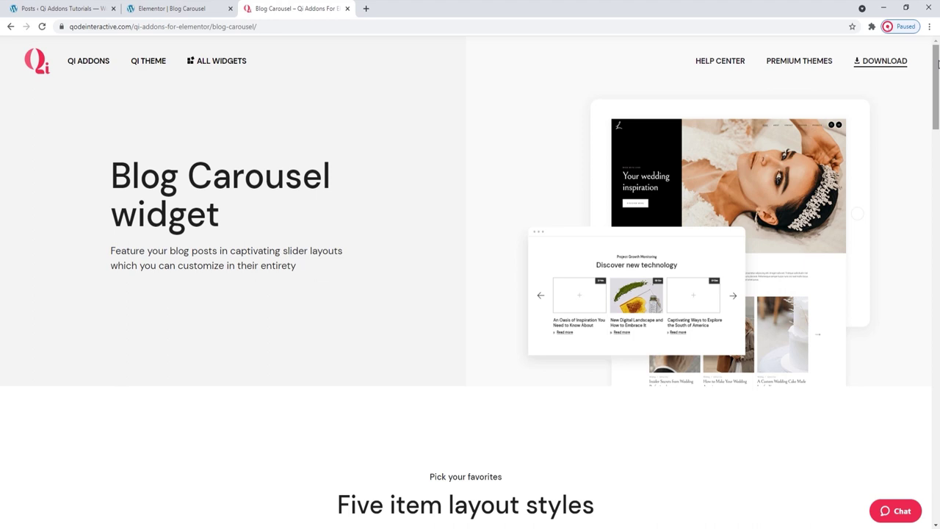
# Look through the Blog Carousel widget demo page, from the item layout styles to the full-width carousel near the end.
pyautogui.moveTo(937, 64); pyautogui.dragTo(937, 114)
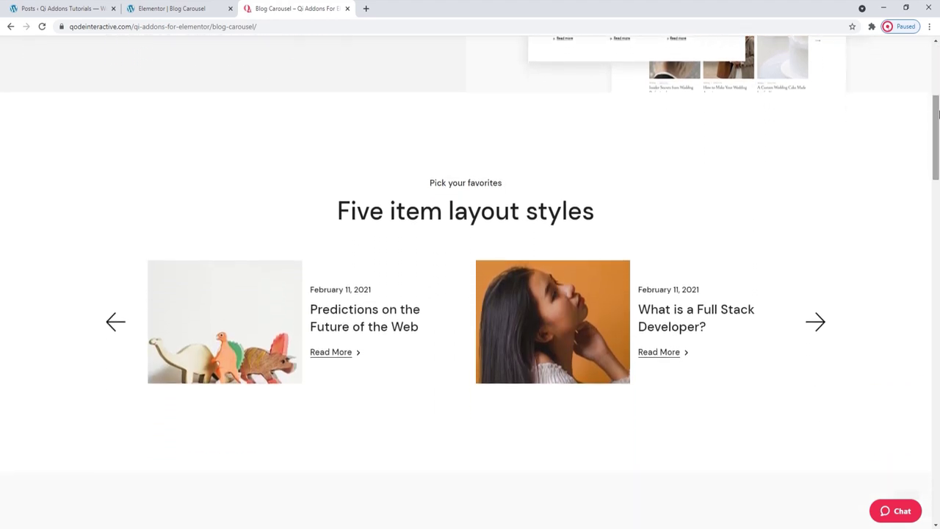
pyautogui.moveTo(937, 114); pyautogui.dragTo(938, 197)
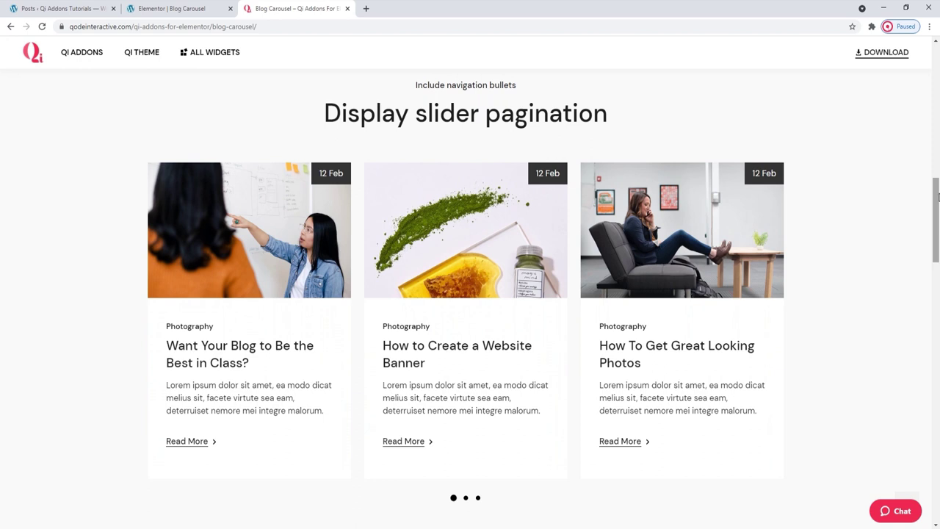
pyautogui.moveTo(938, 197); pyautogui.dragTo(938, 289)
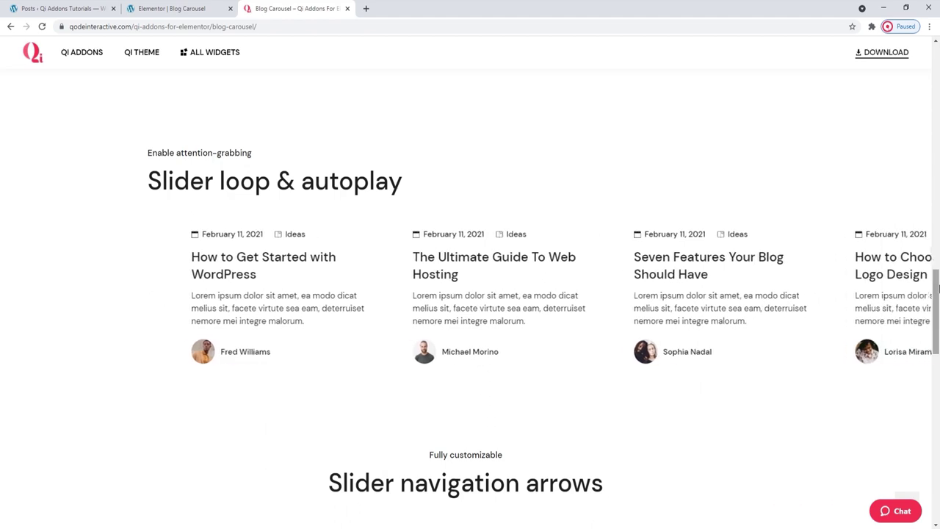
pyautogui.moveTo(938, 288); pyautogui.dragTo(938, 346)
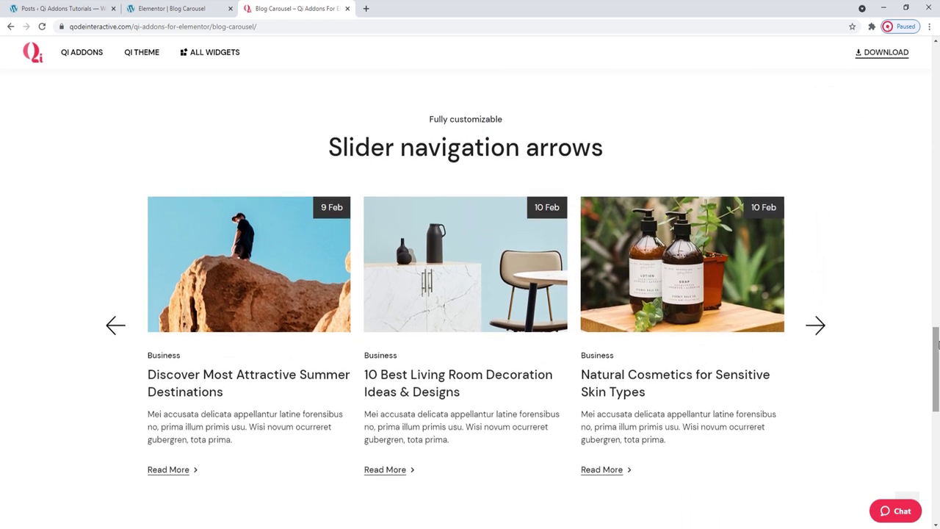
pyautogui.moveTo(938, 345); pyautogui.dragTo(938, 406)
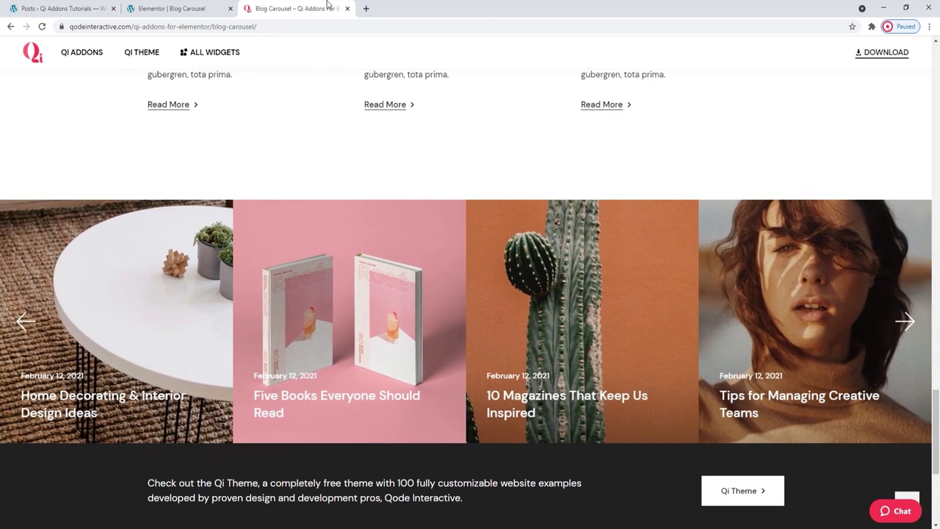
# Switch to the Elementor editor, find the Blog Carousel widget with "blog carous", and add it to the empty section.
pyautogui.click(222, 6)
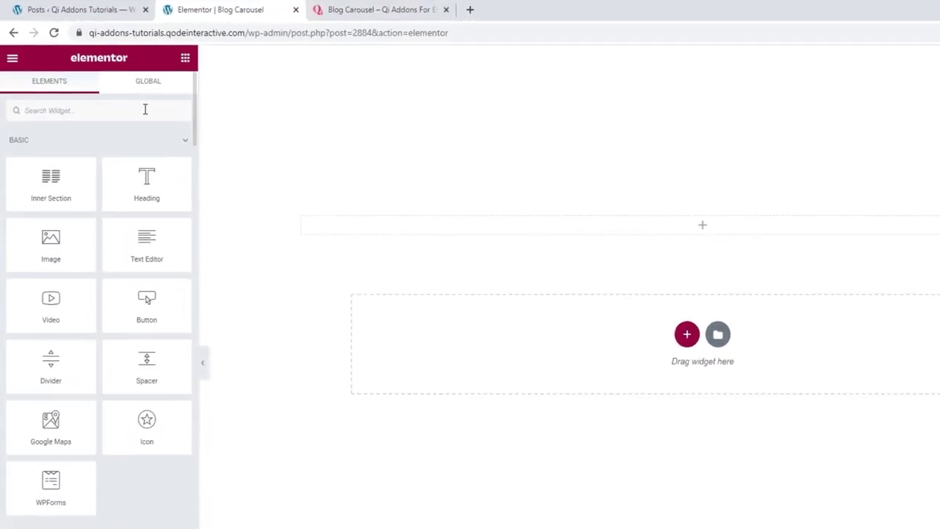
pyautogui.click(111, 85)
pyautogui.write('blog carous')
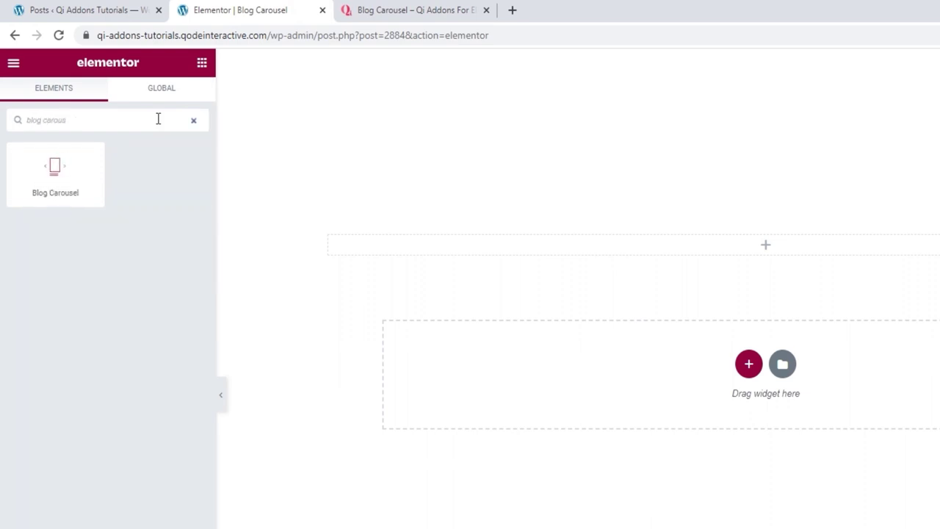
pyautogui.moveTo(55, 171); pyautogui.dragTo(399, 260)
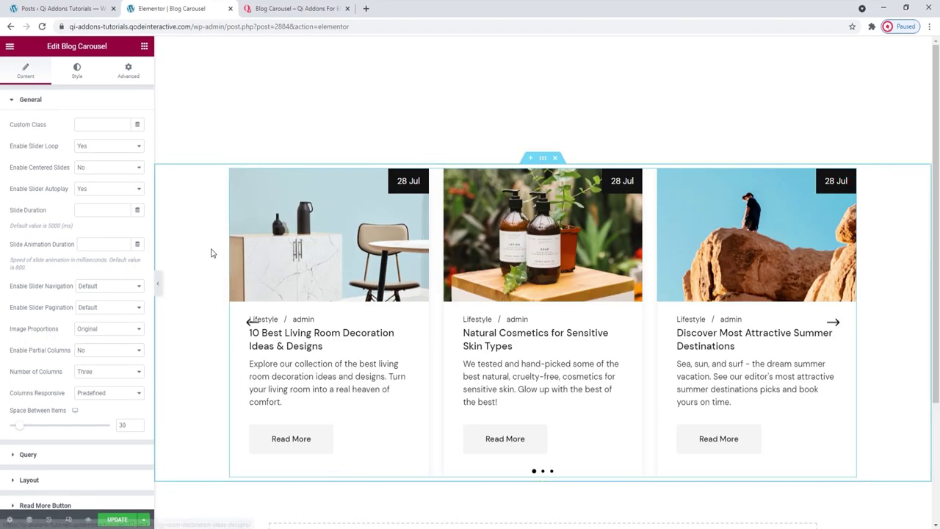
# Check the WordPress posts list that feeds the carousel, and return to the Elementor page editor.
pyautogui.scroll(-1, 210, 252)
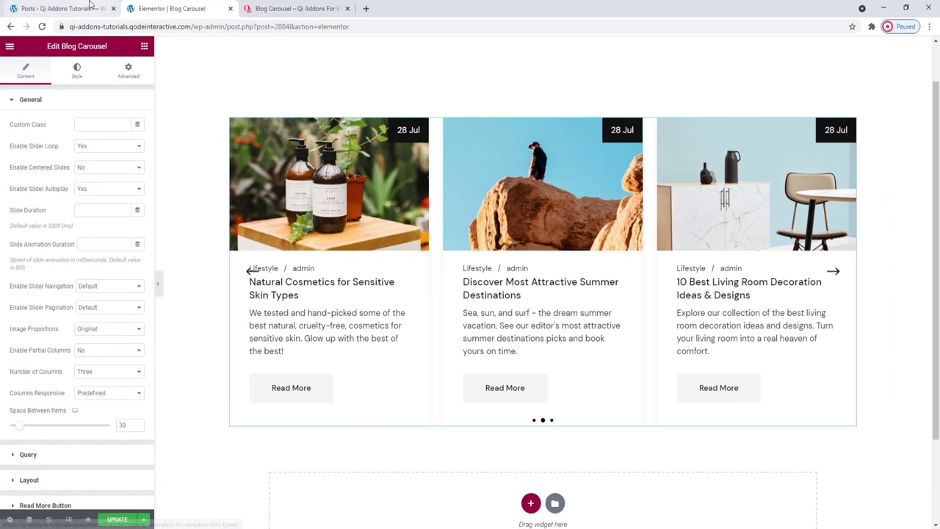
pyautogui.click(89, 5)
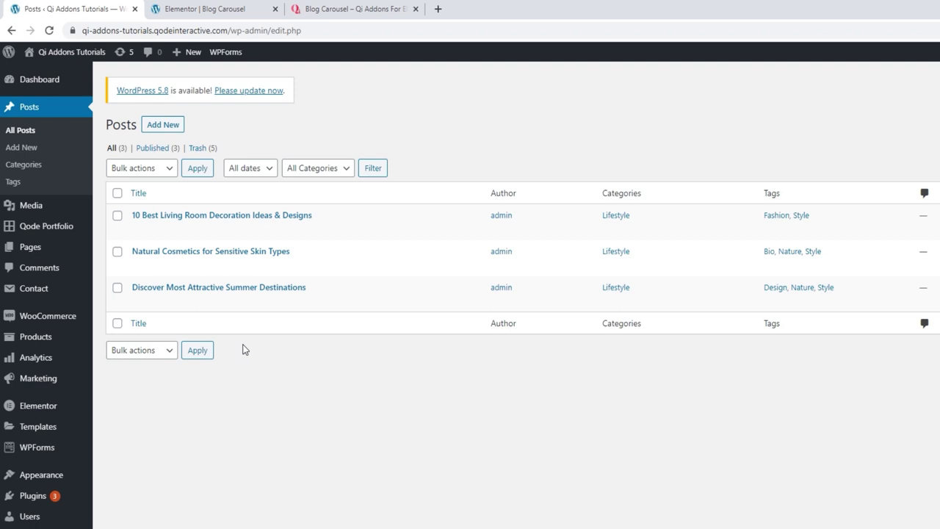
pyautogui.click(220, 7)
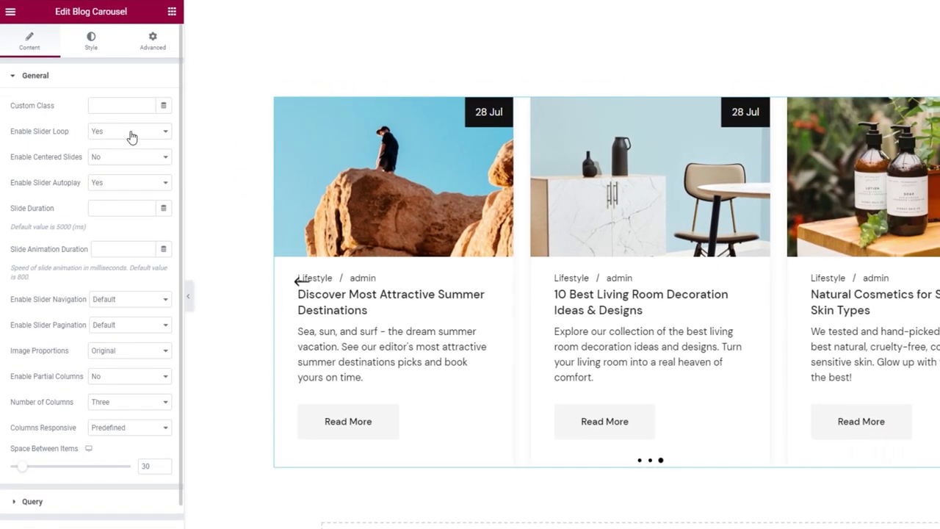
# Review the available options for the carousel's slider loop and centered slides settings.
pyautogui.click(131, 137)
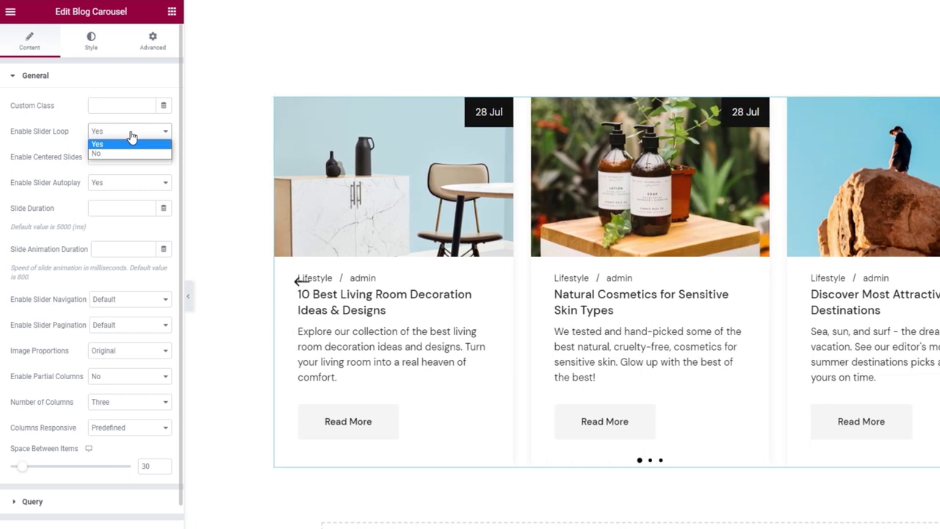
pyautogui.click(131, 137)
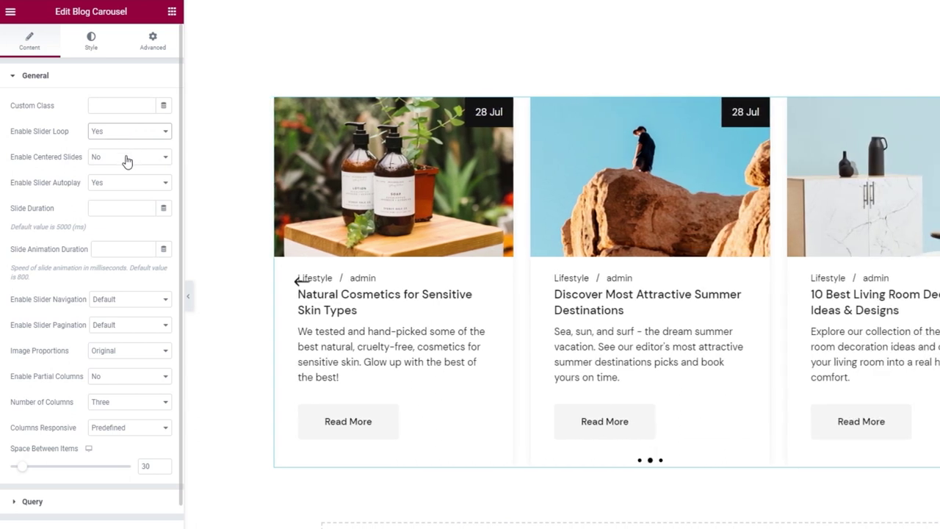
pyautogui.click(127, 162)
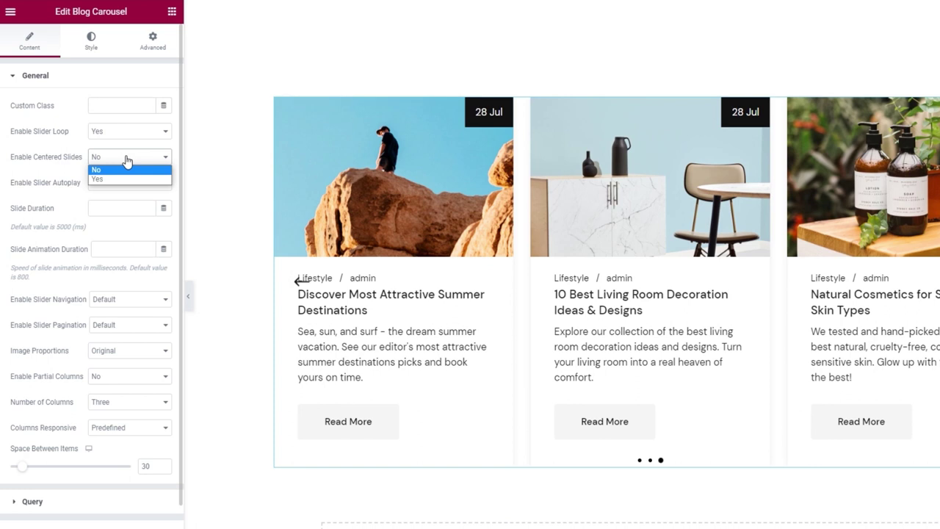
pyautogui.click(127, 161)
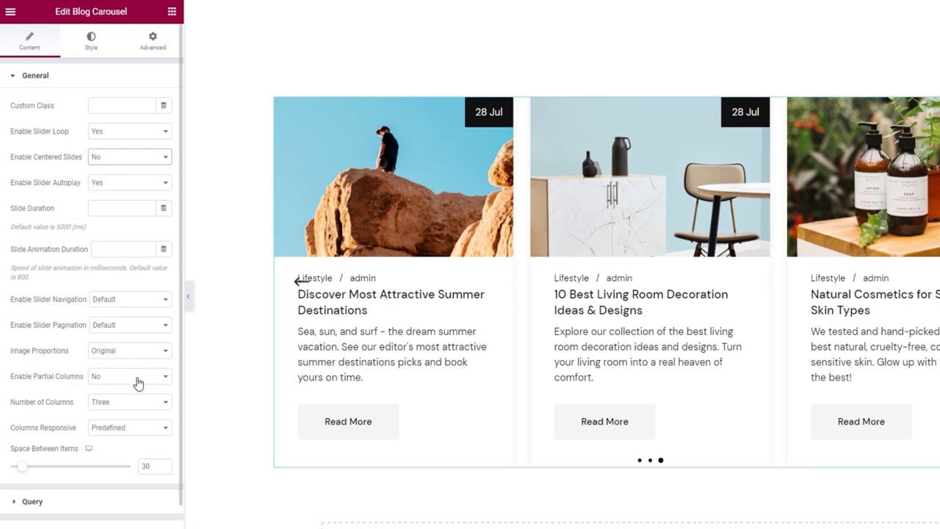
# Enable partial columns for the carousel and set the partial columns value to 0.3.
pyautogui.click(138, 383)
pyautogui.click(138, 396)
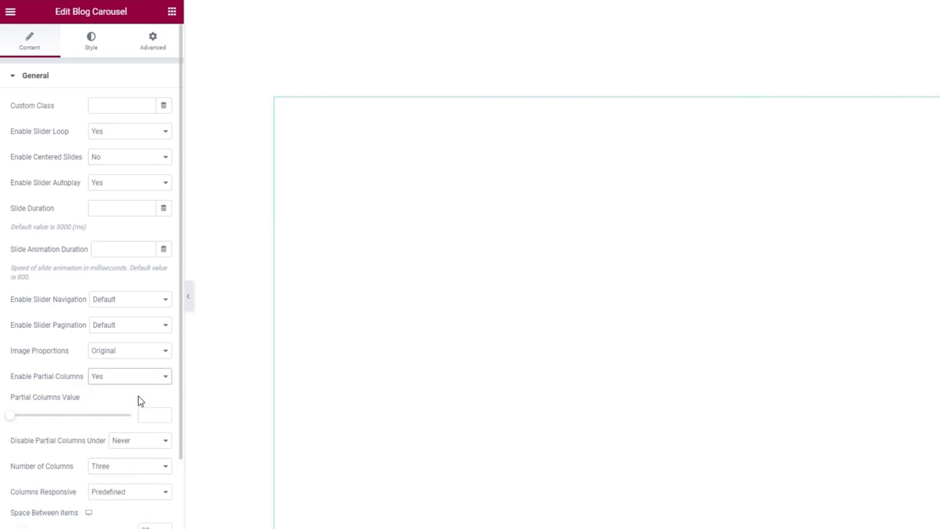
pyautogui.moveTo(15, 417); pyautogui.dragTo(41, 419)
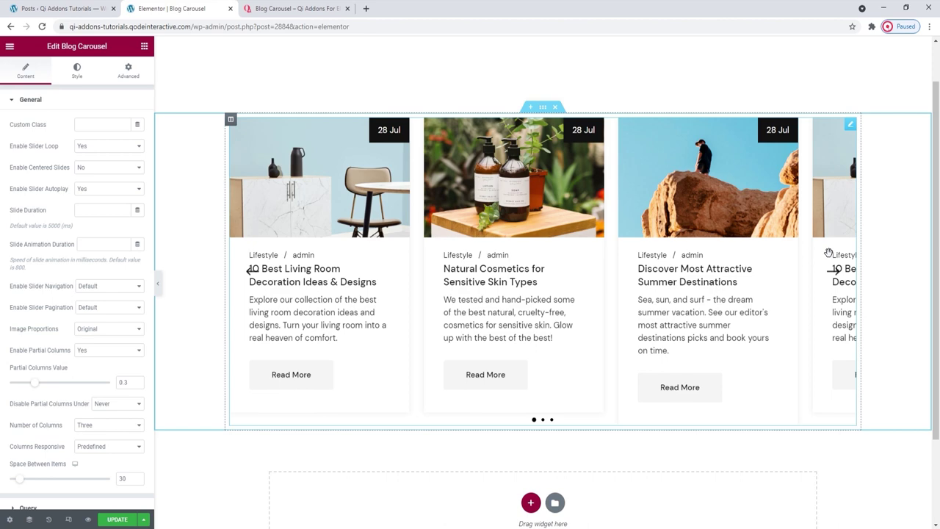
# Enable centered slides and advance the carousel to preview the centered layout.
pyautogui.click(116, 168)
pyautogui.click(106, 188)
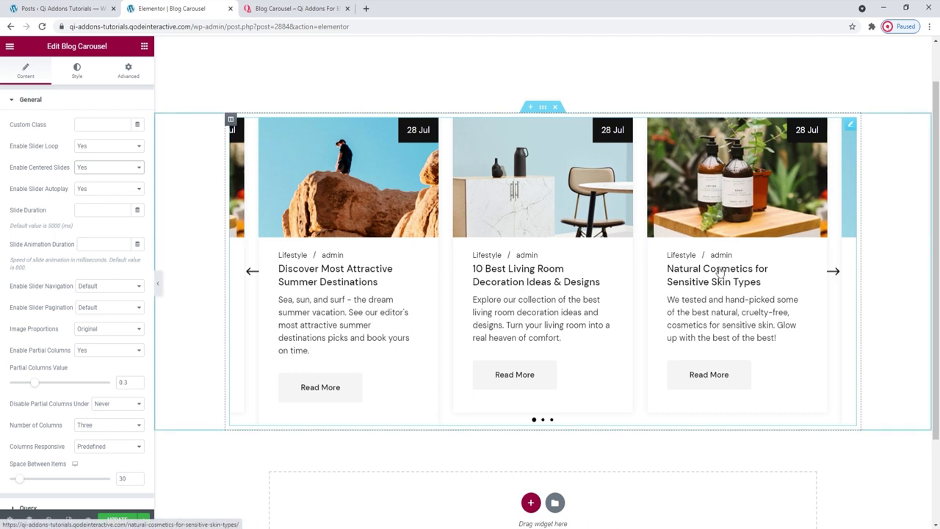
pyautogui.click(835, 270)
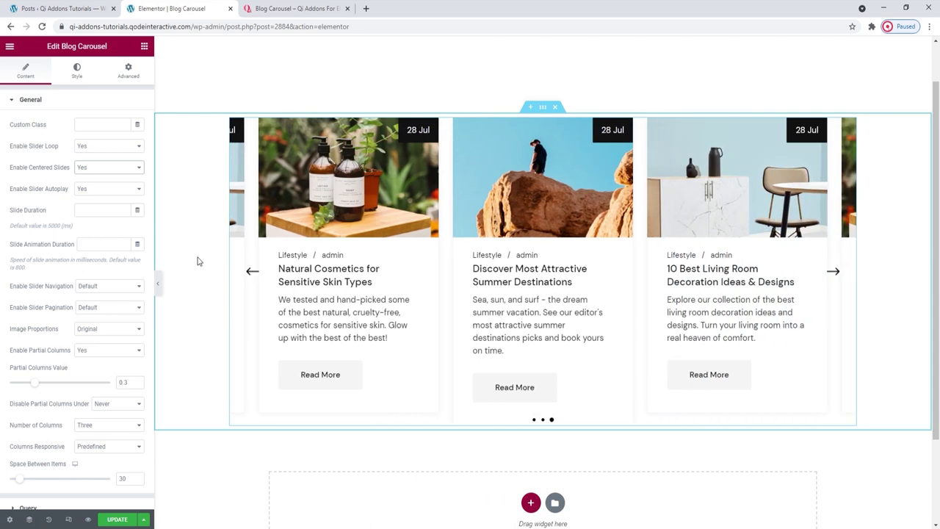
# Set both Enable Centered Slides and Enable Partial Columns back to No.
pyautogui.click(95, 167)
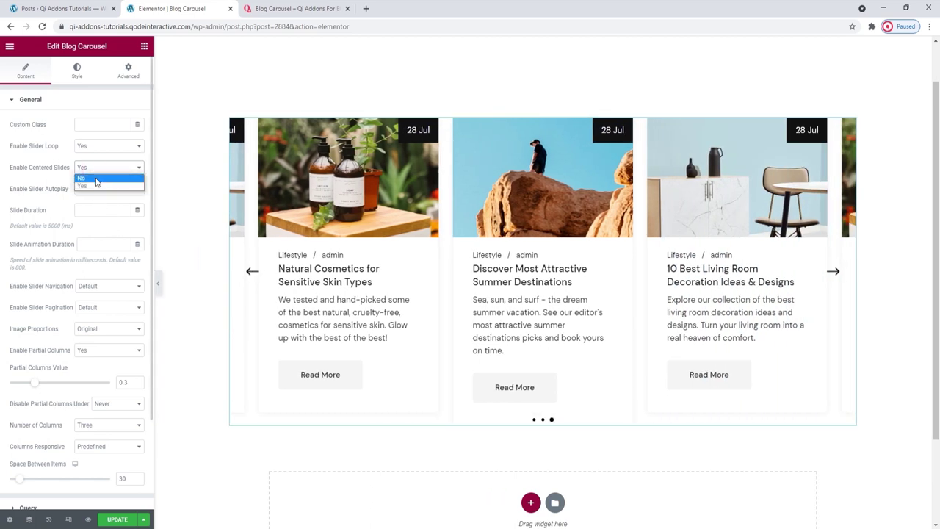
pyautogui.click(94, 183)
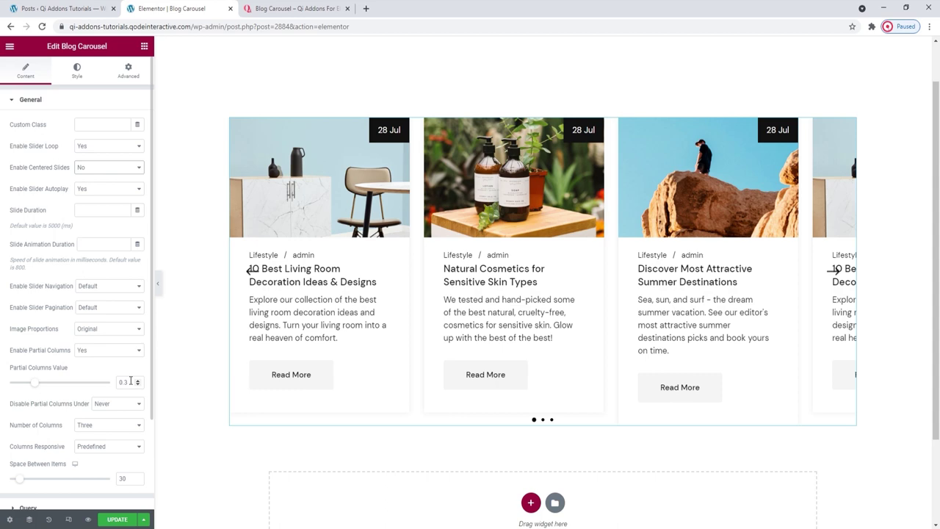
pyautogui.click(121, 350)
pyautogui.click(121, 367)
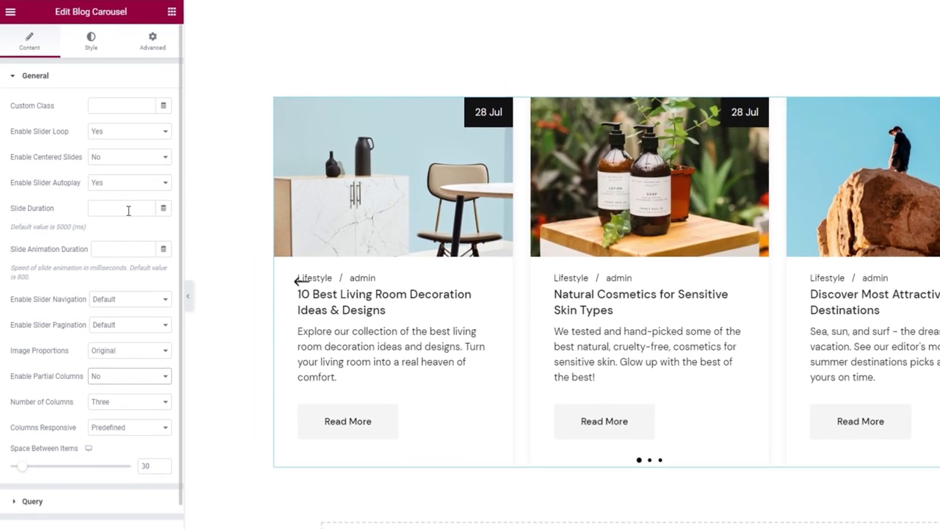
# Review the slider autoplay options and the slide duration and slide animation duration fields.
pyautogui.click(109, 189)
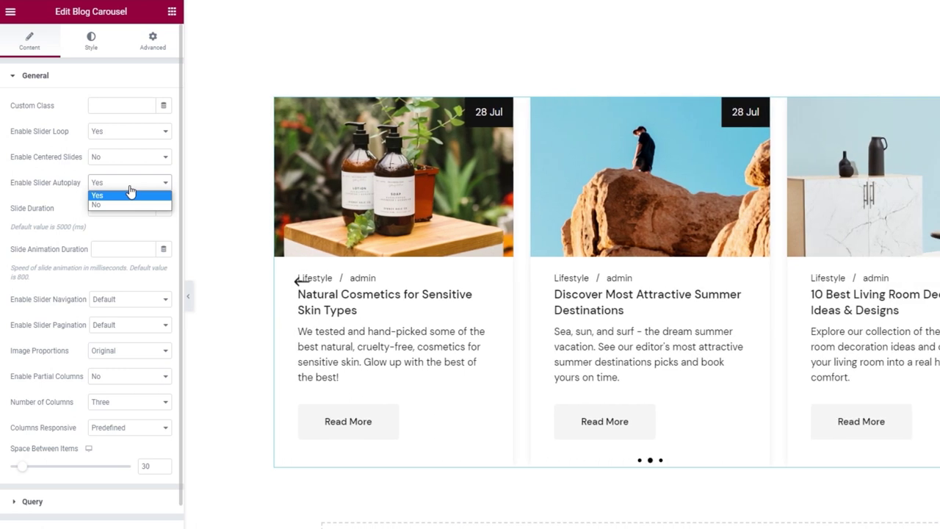
pyautogui.click(129, 192)
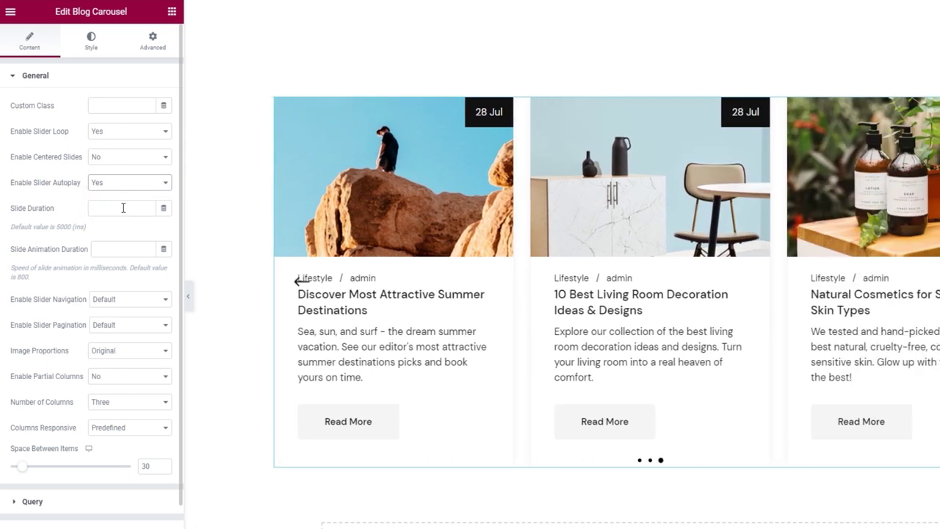
pyautogui.click(122, 208)
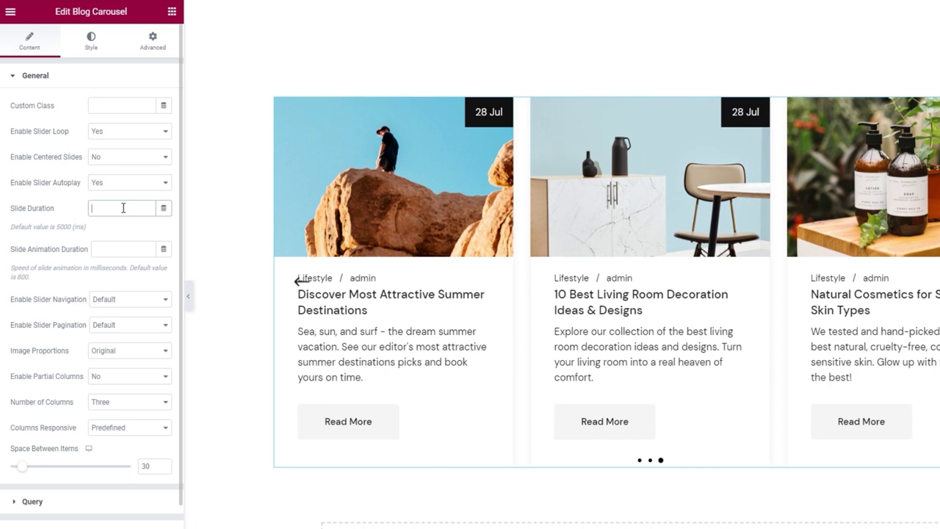
pyautogui.click(114, 247)
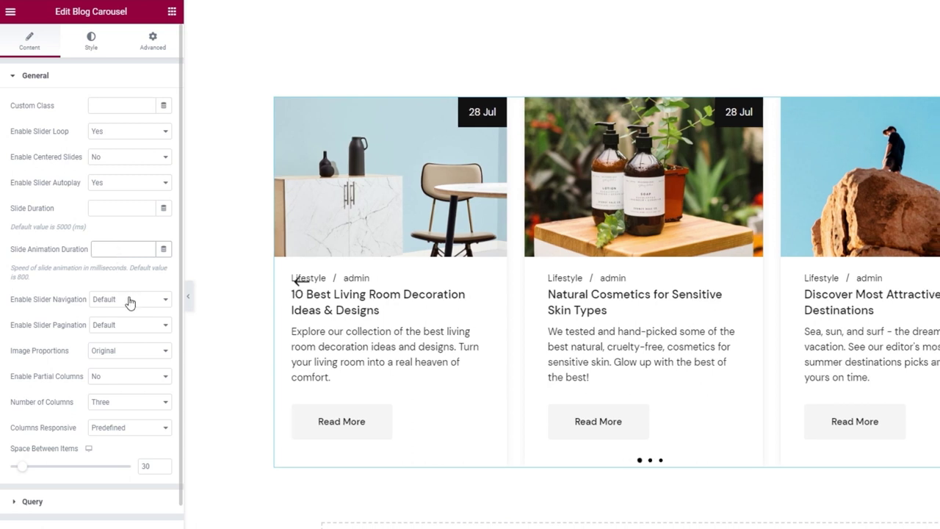
# Review the slider navigation options, keeping Default, and set Enable Slider Pagination to No.
pyautogui.click(129, 300)
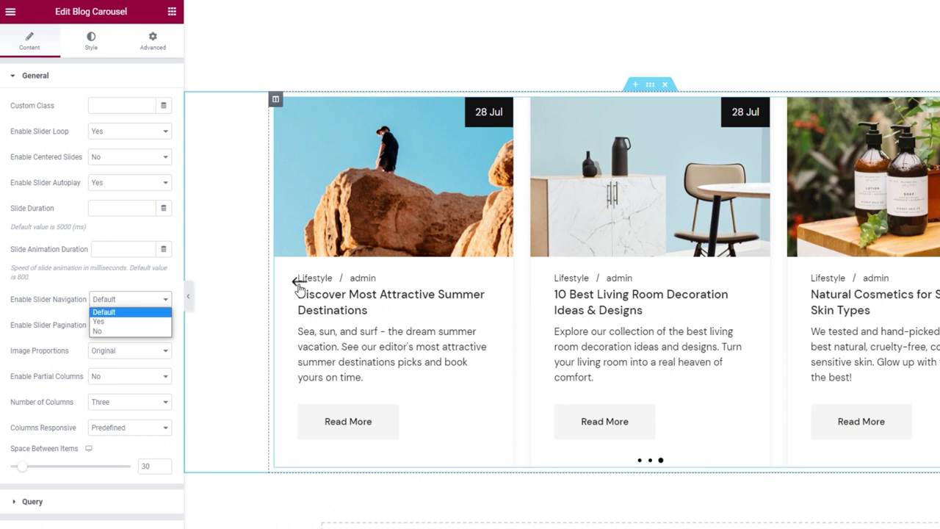
pyautogui.click(152, 298)
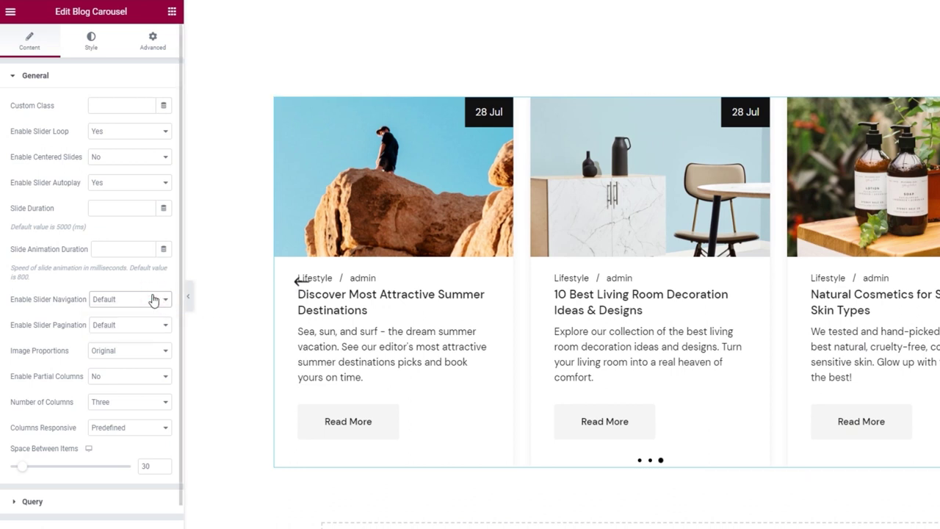
pyautogui.click(143, 323)
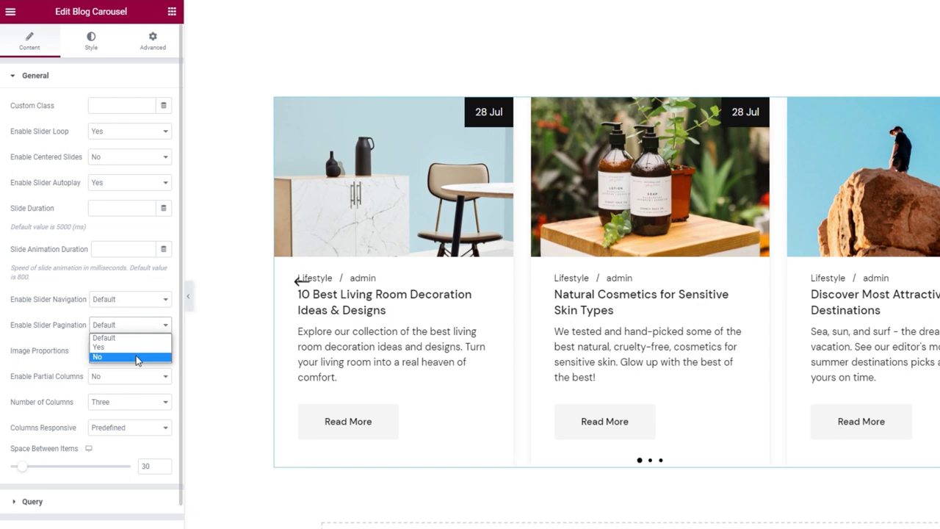
pyautogui.click(137, 358)
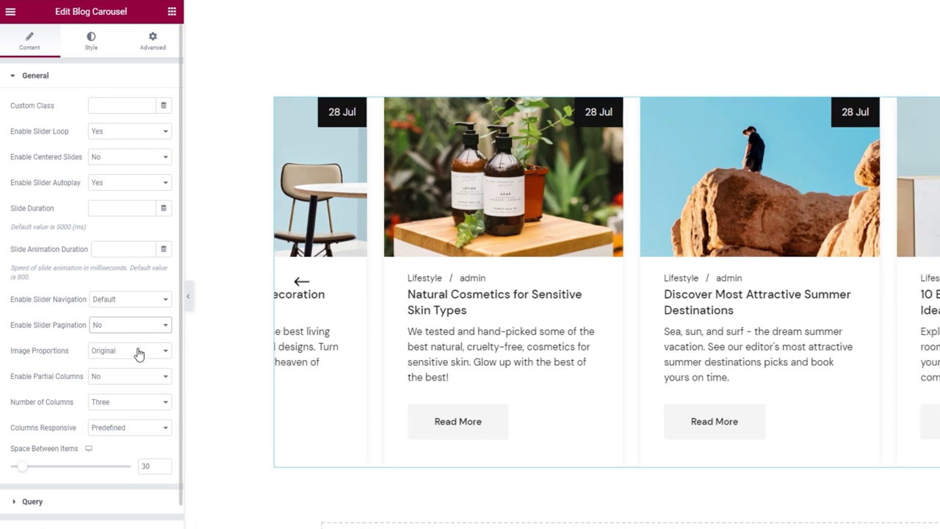
# Review the Image Proportions and Number of Columns options, keeping Original and Three.
pyautogui.click(139, 352)
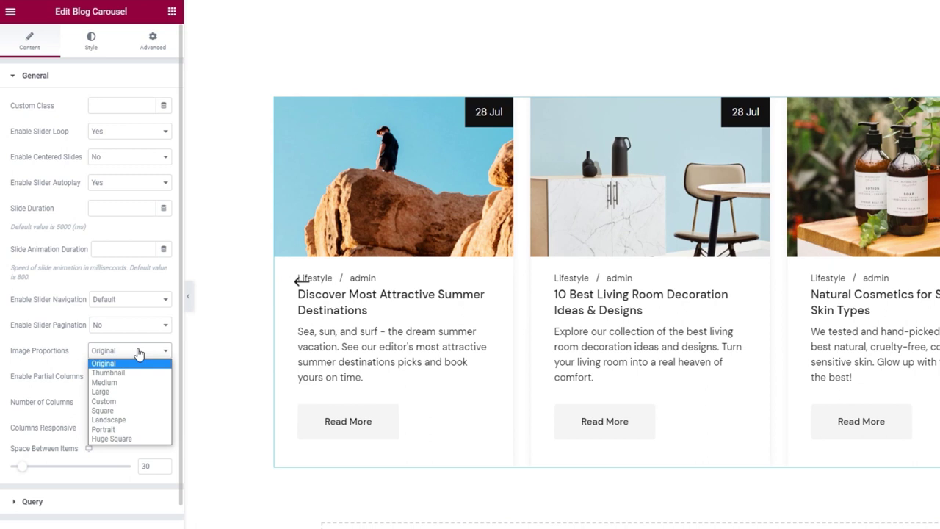
pyautogui.click(139, 352)
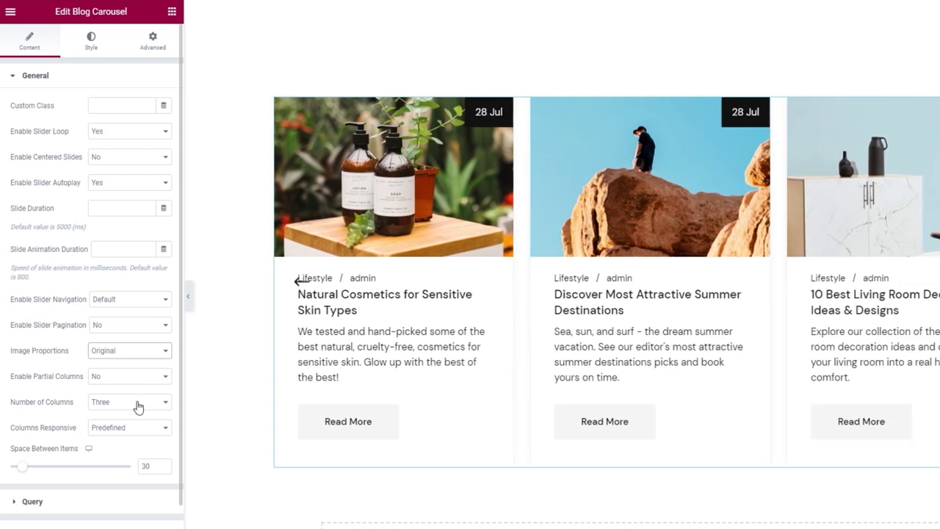
pyautogui.click(138, 404)
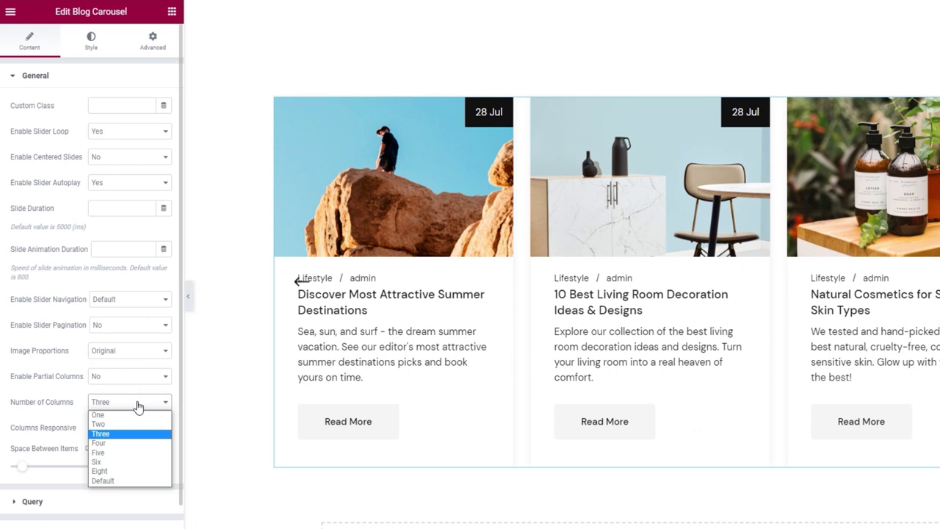
pyautogui.click(137, 403)
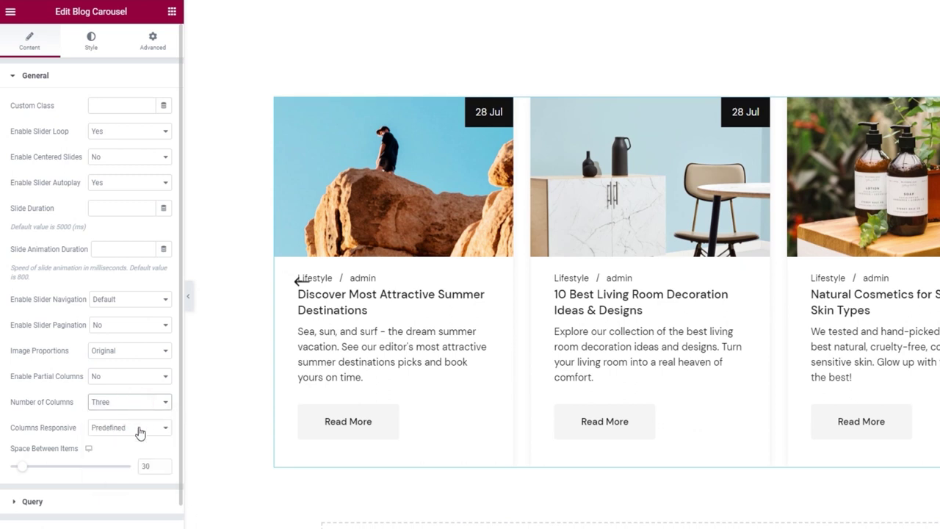
# Set Columns Responsive to Custom and bring the per-width column settings into view.
pyautogui.click(140, 432)
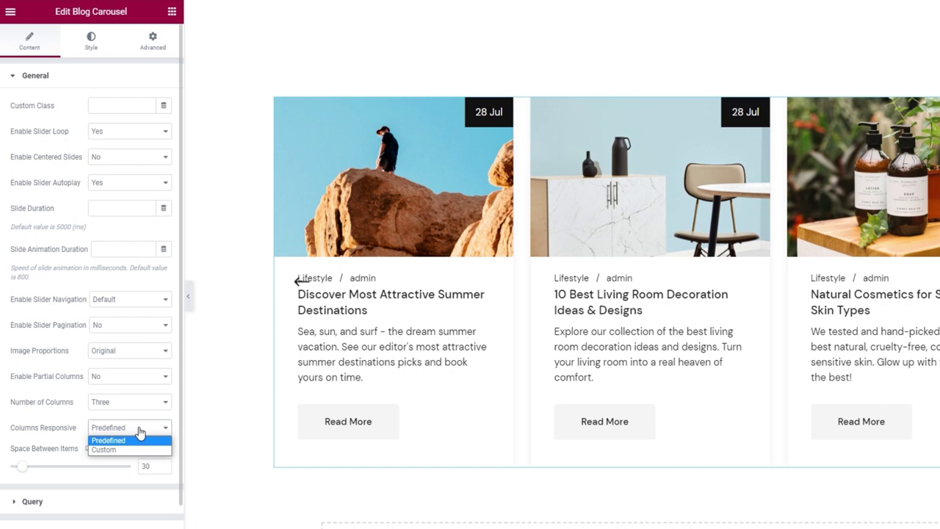
pyautogui.click(139, 449)
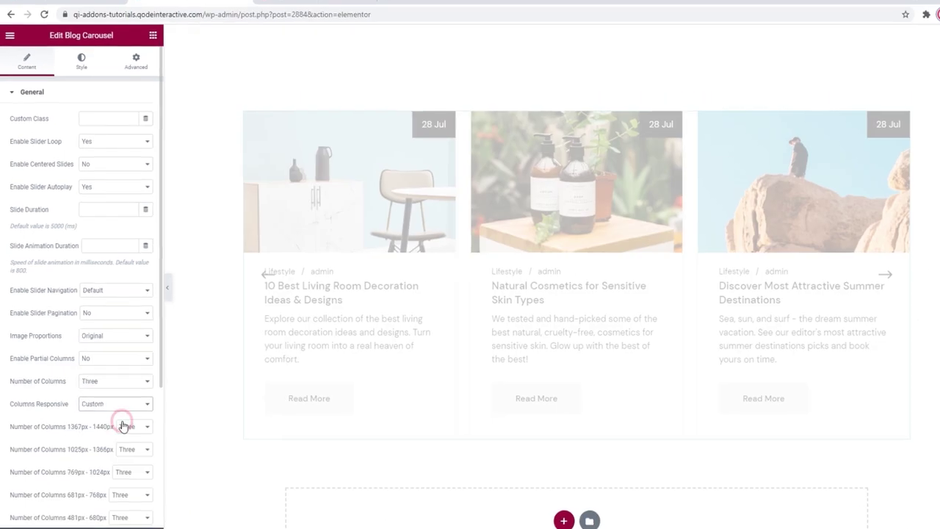
pyautogui.scroll(-3, 124, 426)
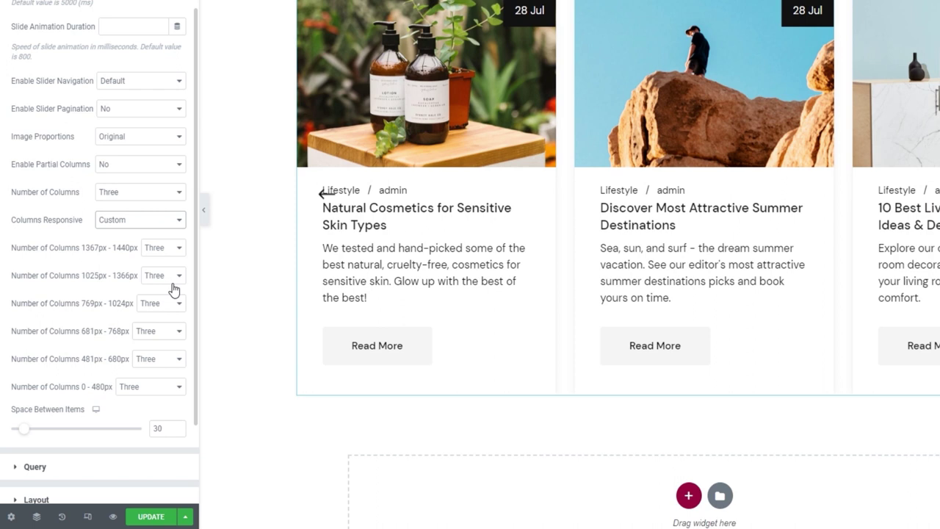
# Set the number of columns to One for the 769–1024px, 681–768px, 481–680px and 0–480px screen widths.
pyautogui.click(172, 303)
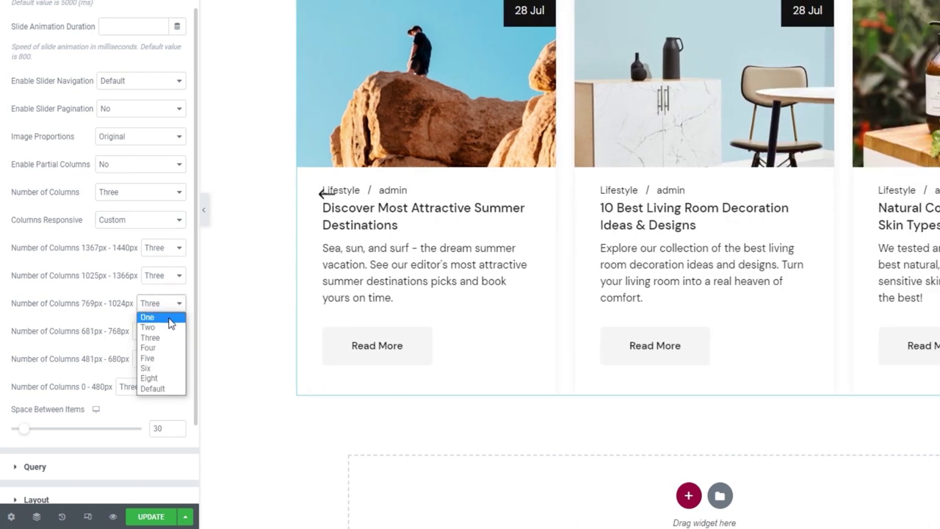
pyautogui.click(169, 313)
pyautogui.click(169, 330)
pyautogui.click(168, 341)
pyautogui.click(167, 358)
pyautogui.click(168, 373)
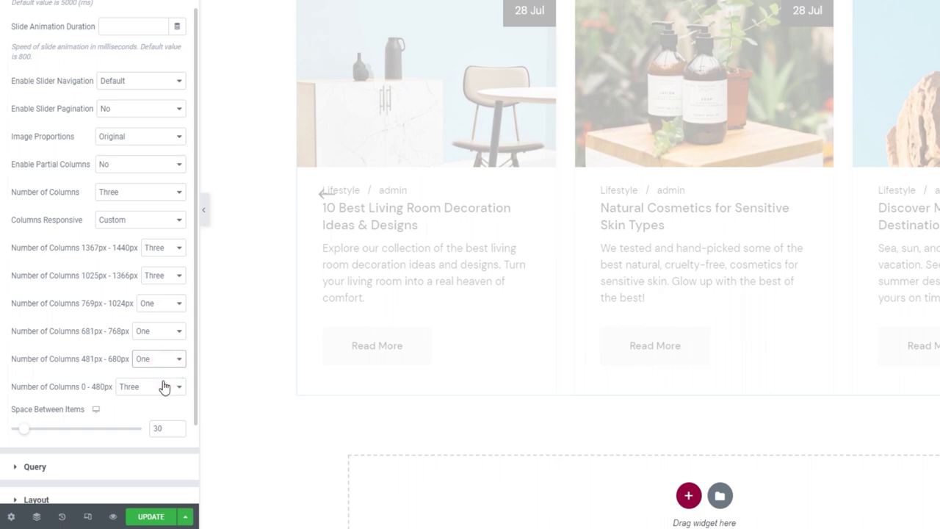
pyautogui.click(161, 388)
pyautogui.click(154, 400)
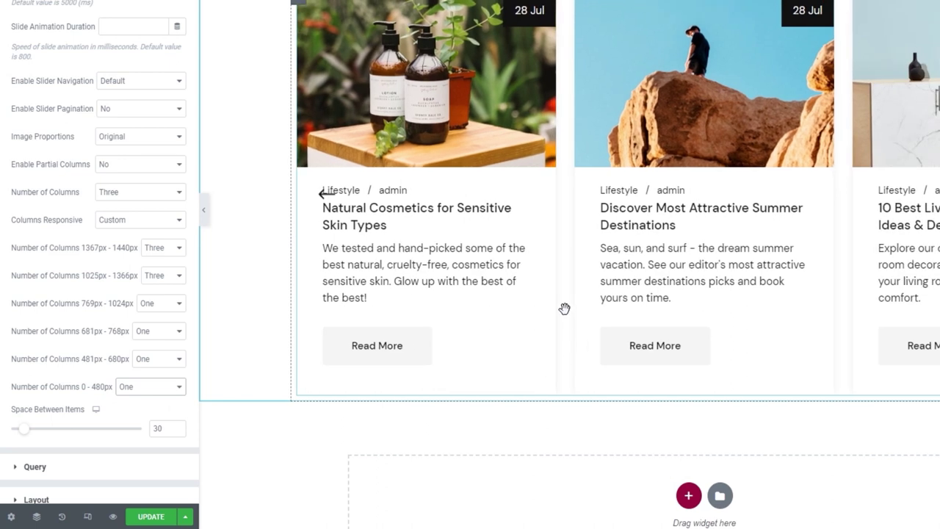
# Adjust the carousel's Space Between Items and set it to 28.
pyautogui.moveTo(25, 428)
pyautogui.mouseDown()
pyautogui.moveTo(63, 439)
pyautogui.moveTo(28, 423)
pyautogui.mouseUp()
pyautogui.doubleClick(167, 429)
pyautogui.write('28')
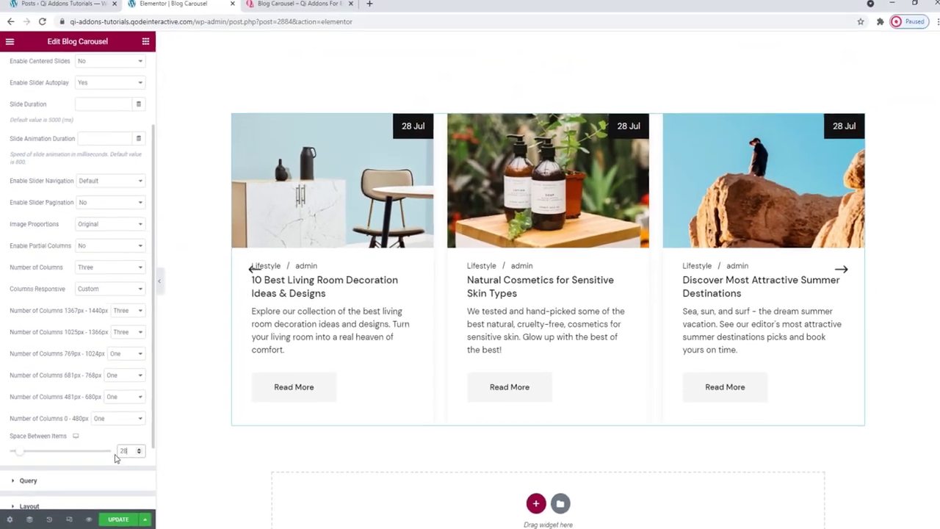
# Open the carousel's Query settings and set Posts per Page to 3.
pyautogui.click(103, 397)
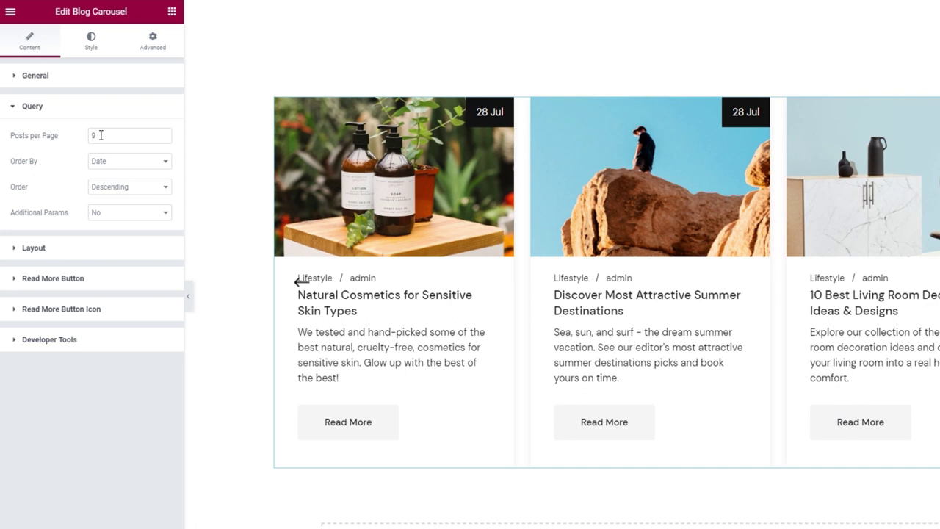
pyautogui.click(100, 135)
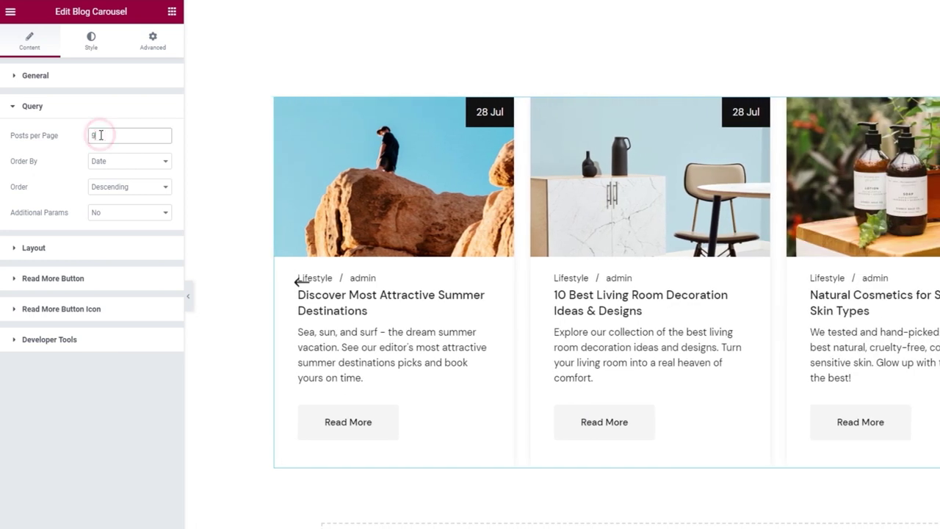
pyautogui.moveTo(101, 135); pyautogui.dragTo(84, 139)
pyautogui.write('3')
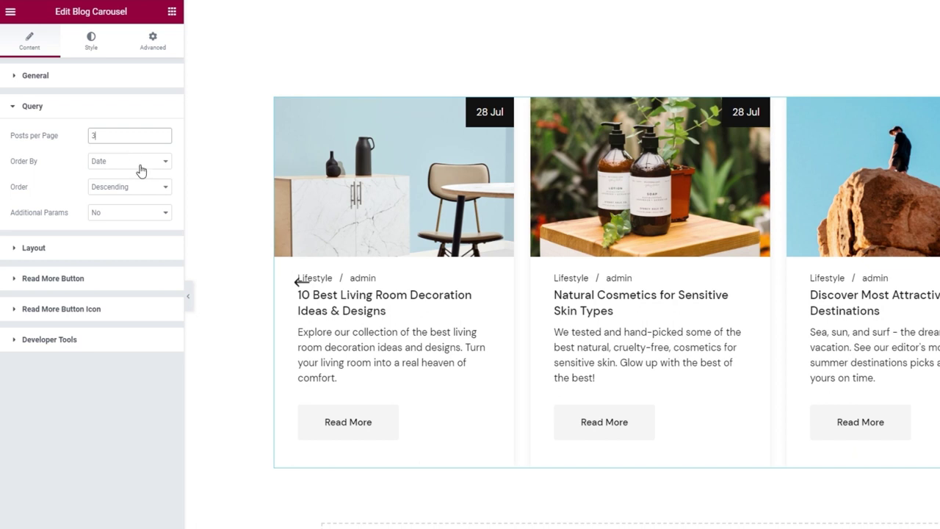
# Review the Order By and Order options of the query, keeping Date and Descending.
pyautogui.click(142, 170)
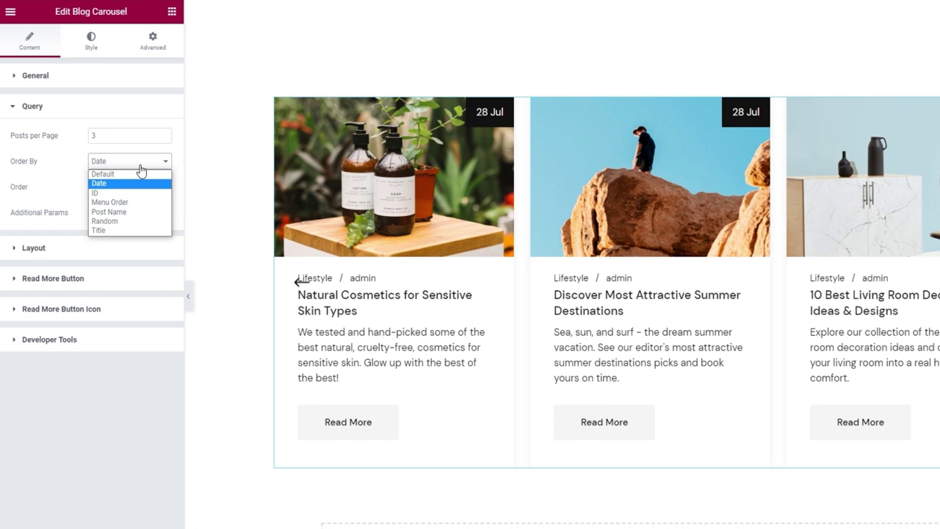
pyautogui.click(142, 170)
pyautogui.click(143, 187)
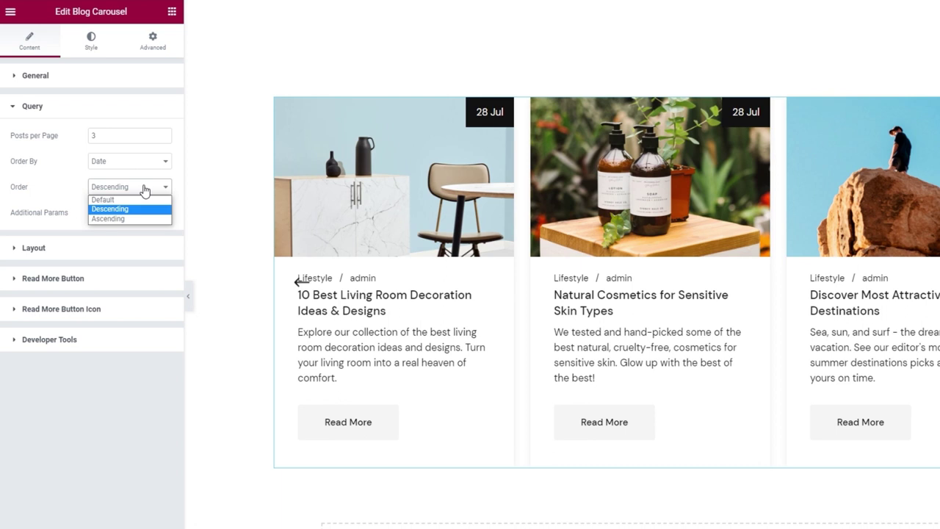
pyautogui.click(145, 190)
# Filter the query by Taxonomy Slug, keeping the Category taxonomy and entering the slug lifestyle.
pyautogui.click(139, 213)
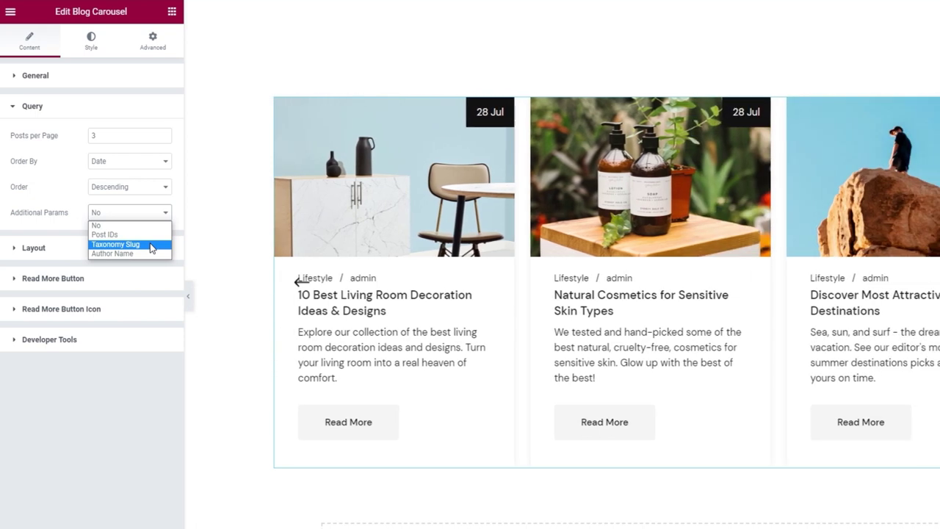
pyautogui.click(150, 245)
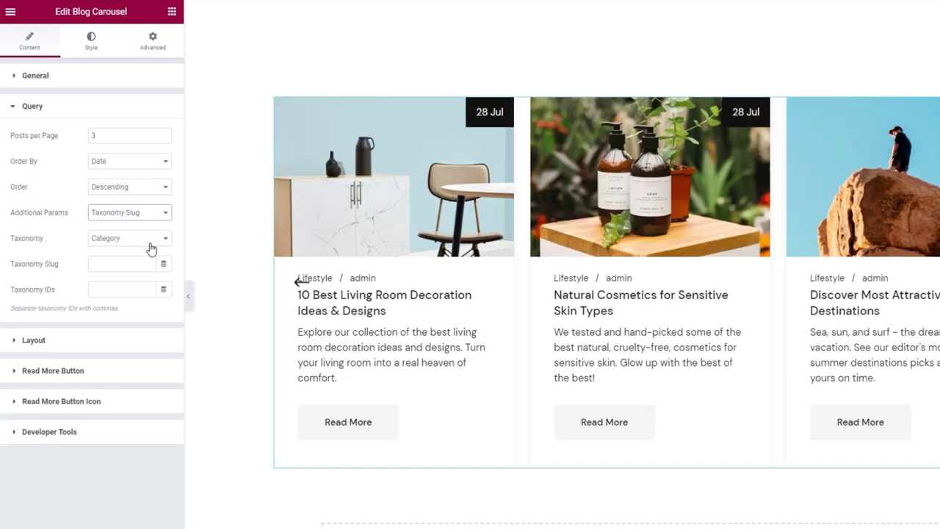
pyautogui.click(147, 243)
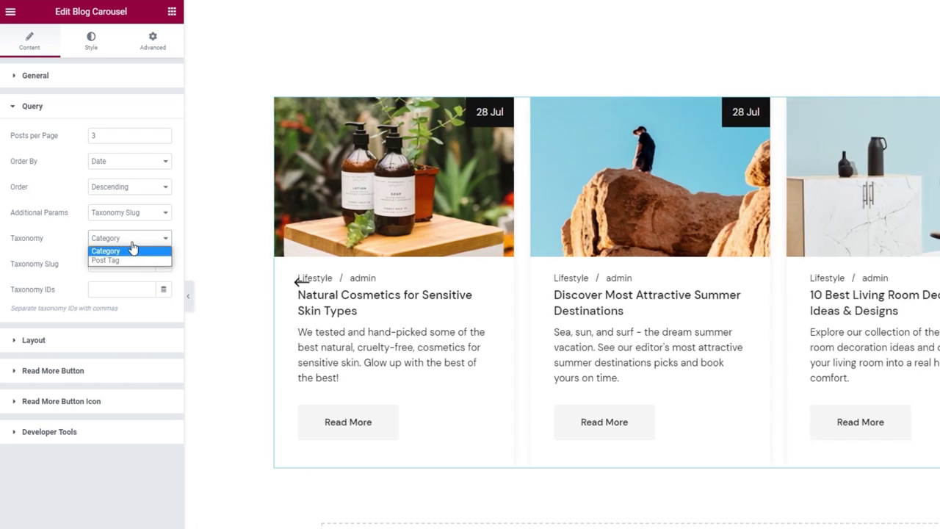
pyautogui.click(133, 251)
pyautogui.click(121, 263)
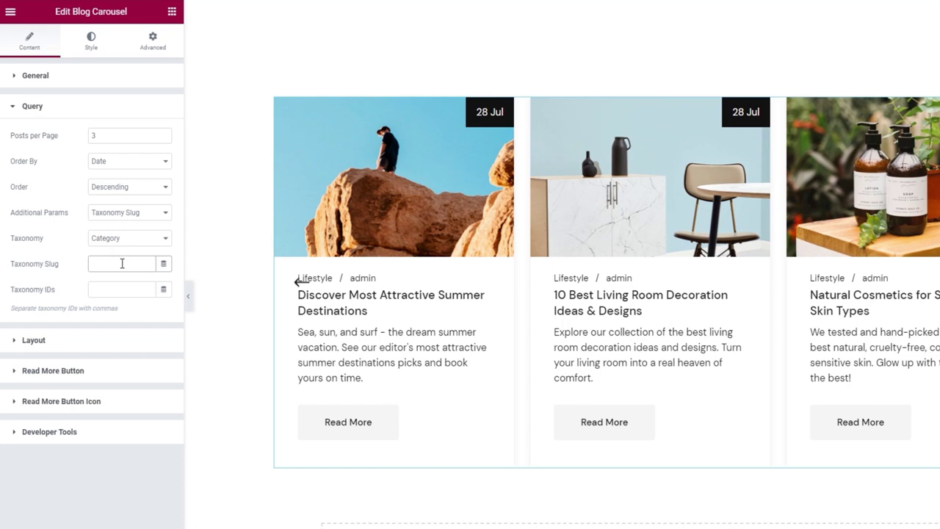
pyautogui.write('lifestyle')
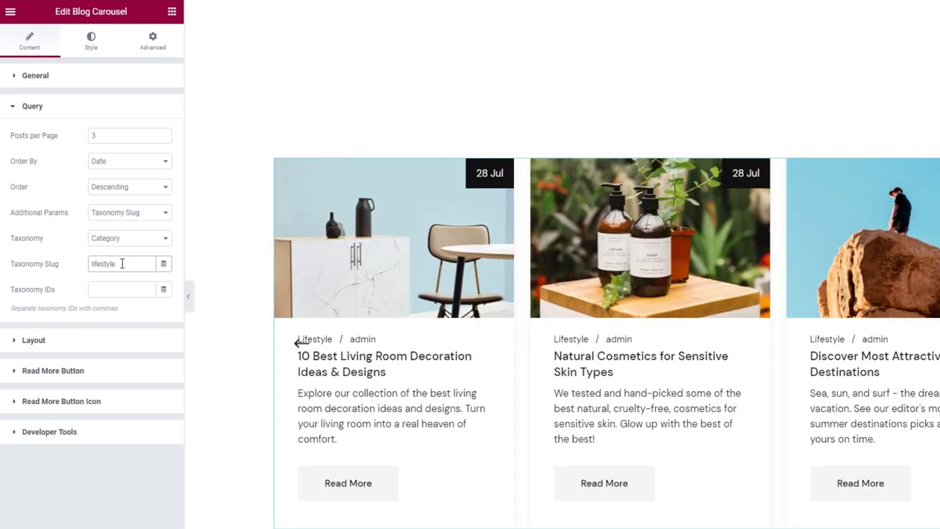
# Open the "10 Best Living Room Decoration Ideas & Designs" post to find its ID in the URL, and return to the Elementor page.
pyautogui.click(119, 288)
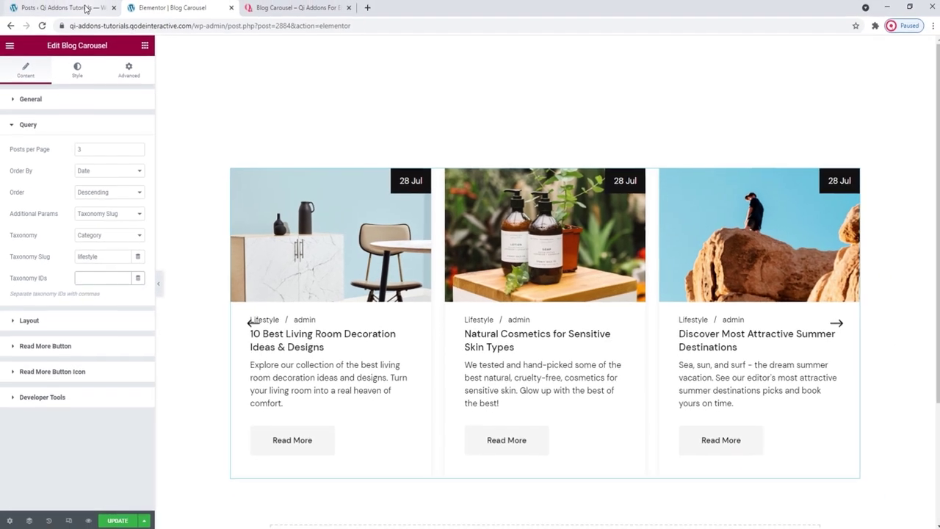
pyautogui.click(88, 8)
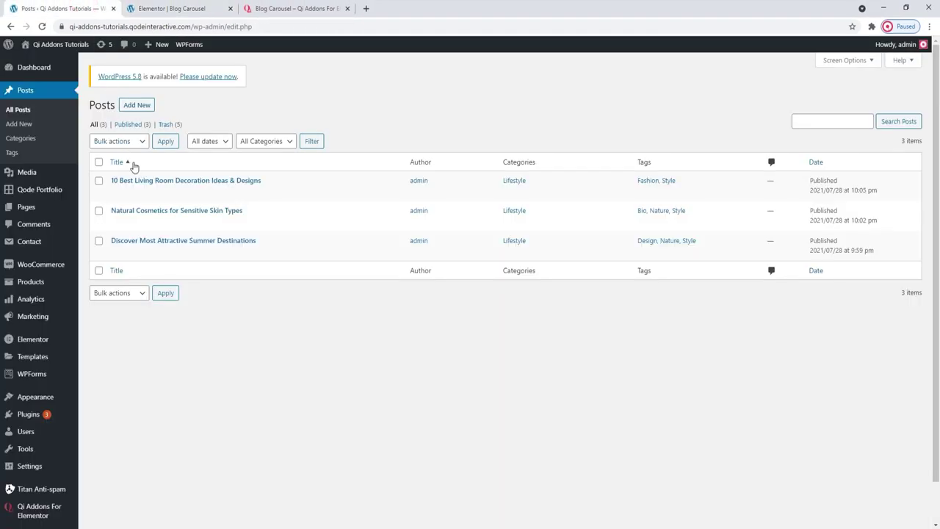
pyautogui.middleClick(145, 183)
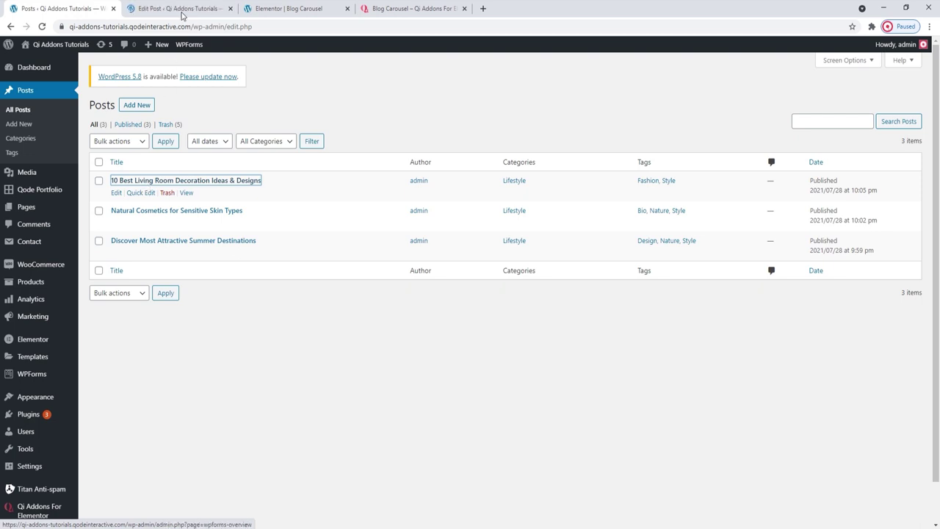
pyautogui.click(184, 8)
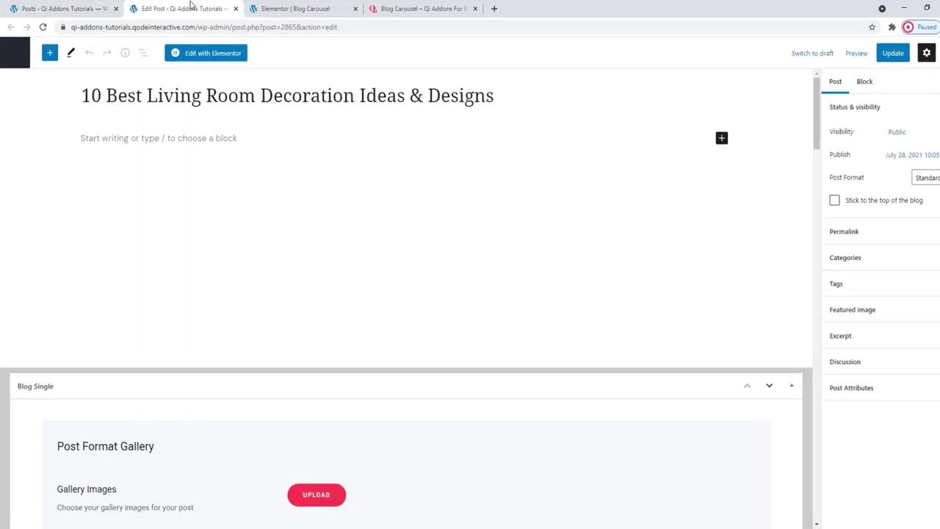
pyautogui.doubleClick(301, 27)
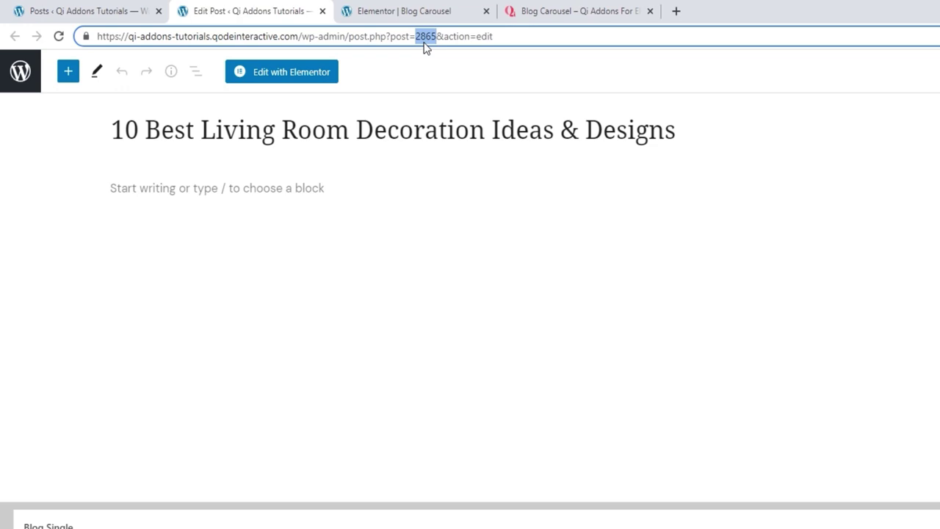
pyautogui.click(322, 11)
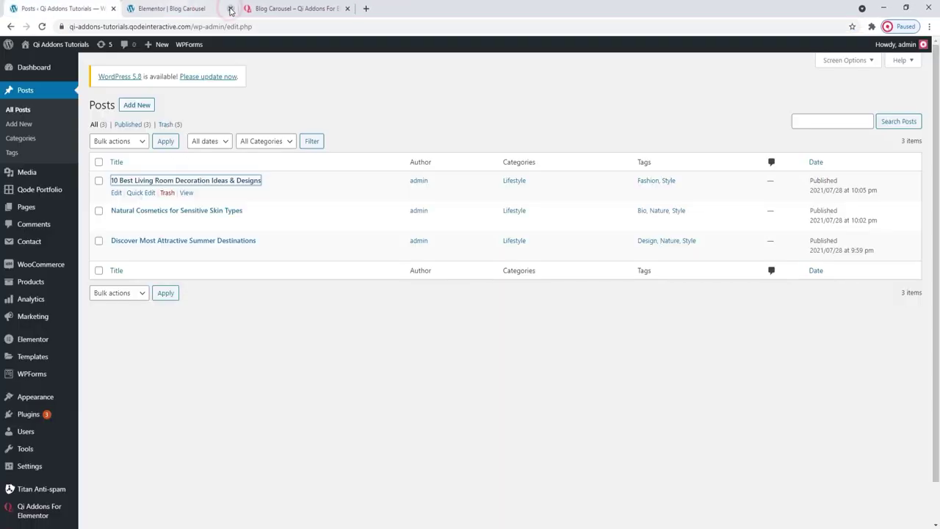
pyautogui.click(176, 9)
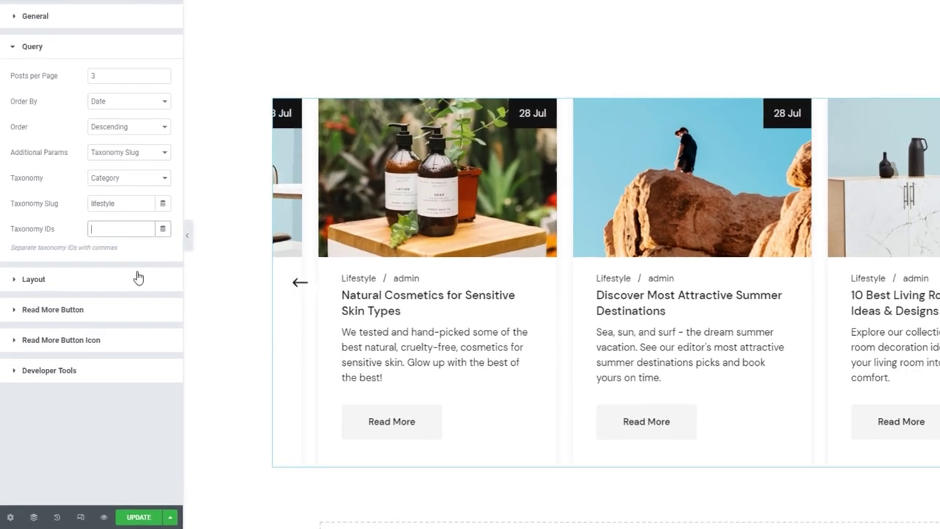
# In the Layout settings, try the Date Boxed and Info on Image item layouts, ending with Side Image.
pyautogui.click(114, 320)
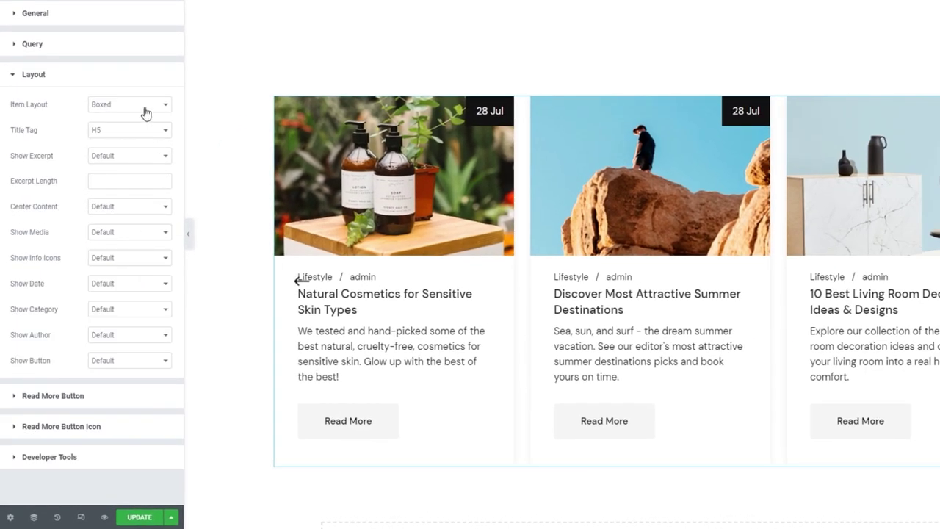
pyautogui.click(145, 108)
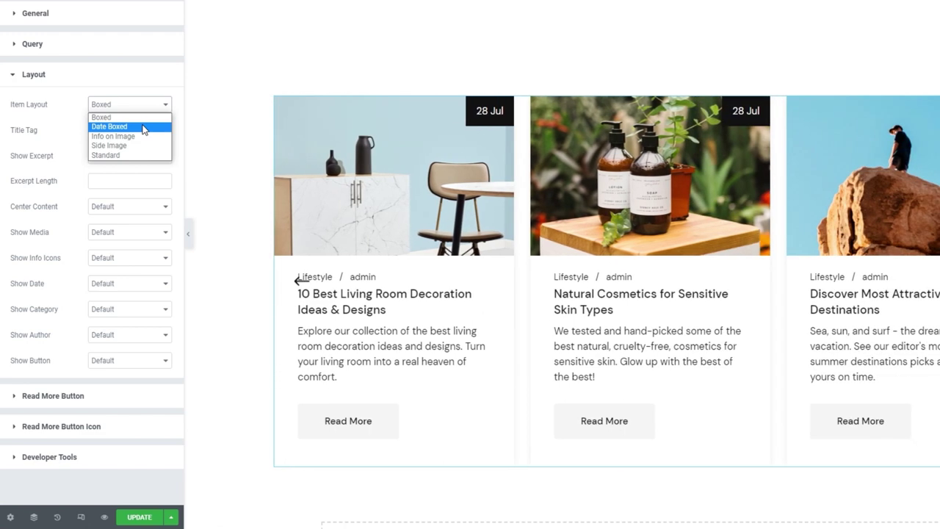
pyautogui.click(145, 127)
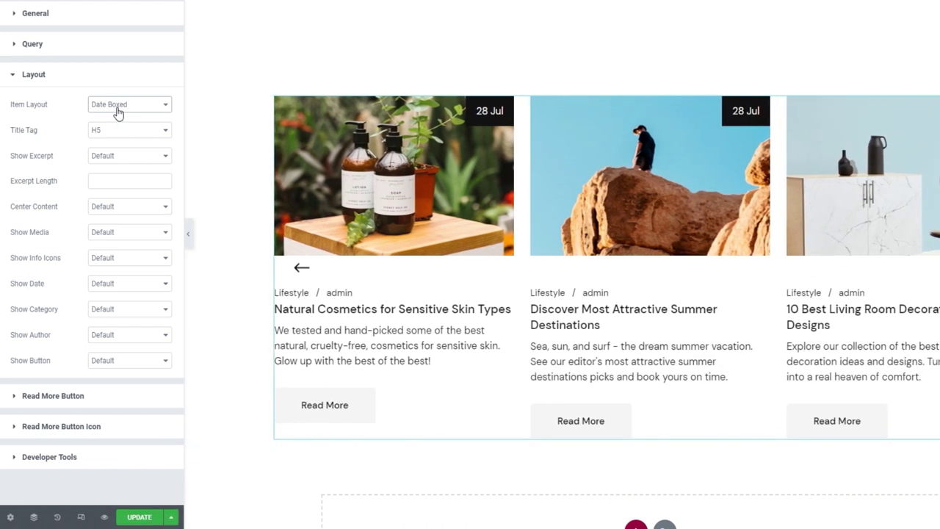
pyautogui.click(139, 112)
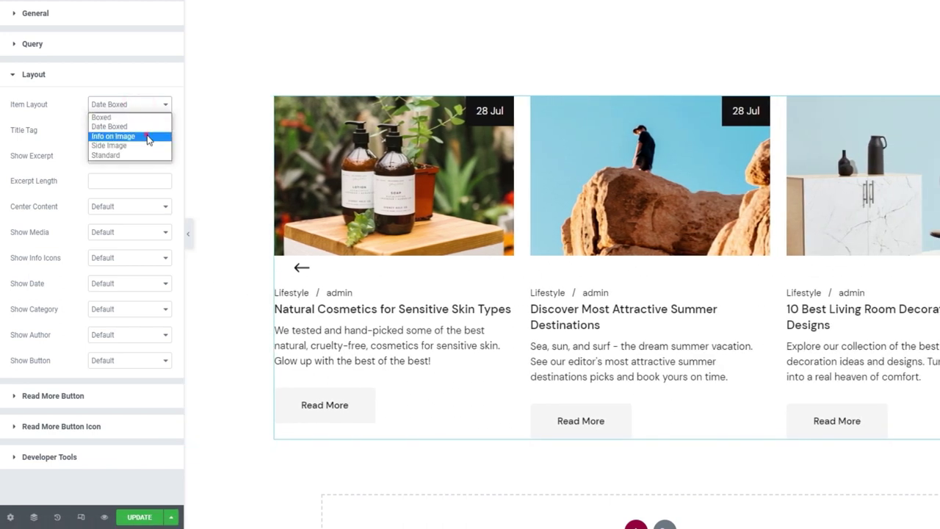
pyautogui.click(145, 137)
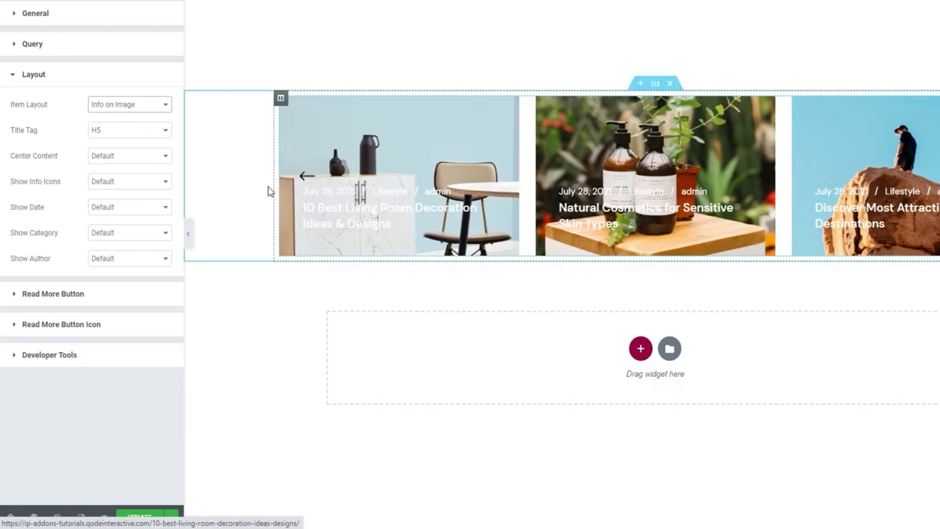
pyautogui.click(151, 108)
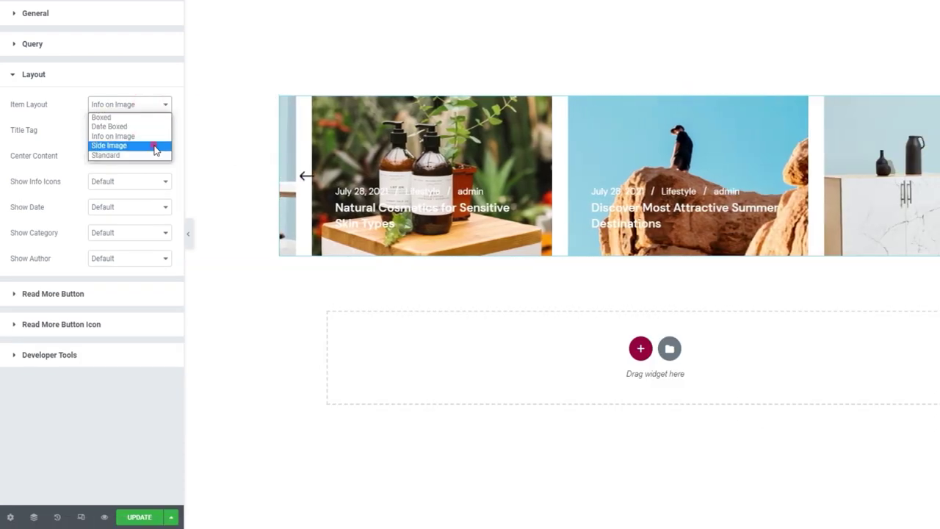
pyautogui.click(152, 144)
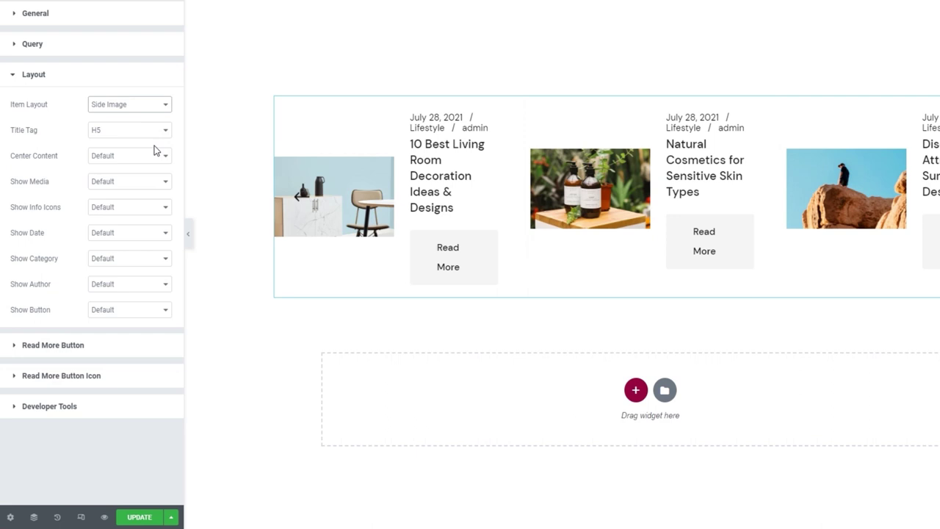
# Try the Standard item layout before switching to Date Boxed, and set the title tag to H3.
pyautogui.click(151, 110)
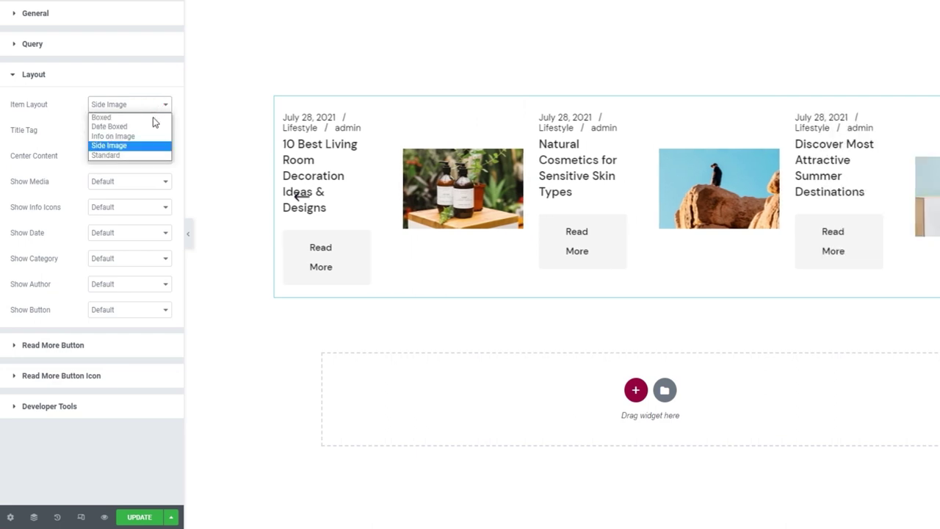
pyautogui.click(152, 156)
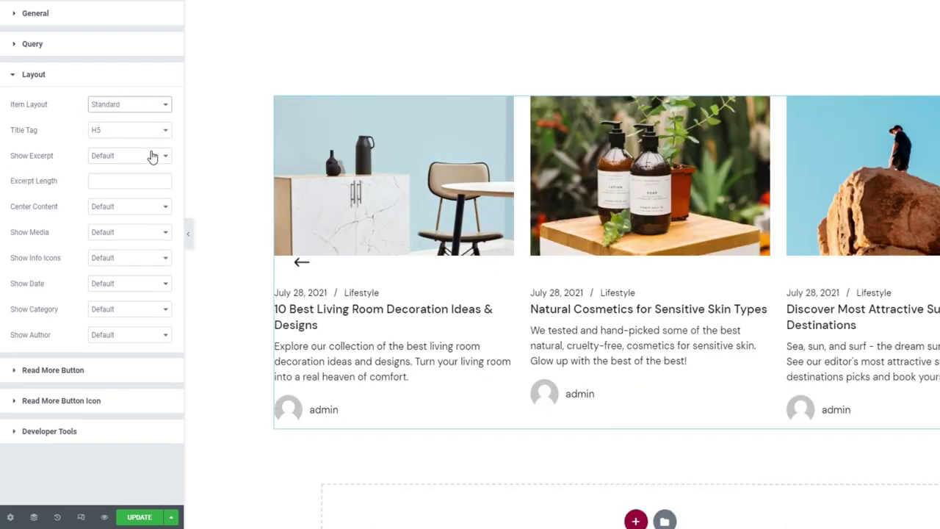
pyautogui.click(147, 105)
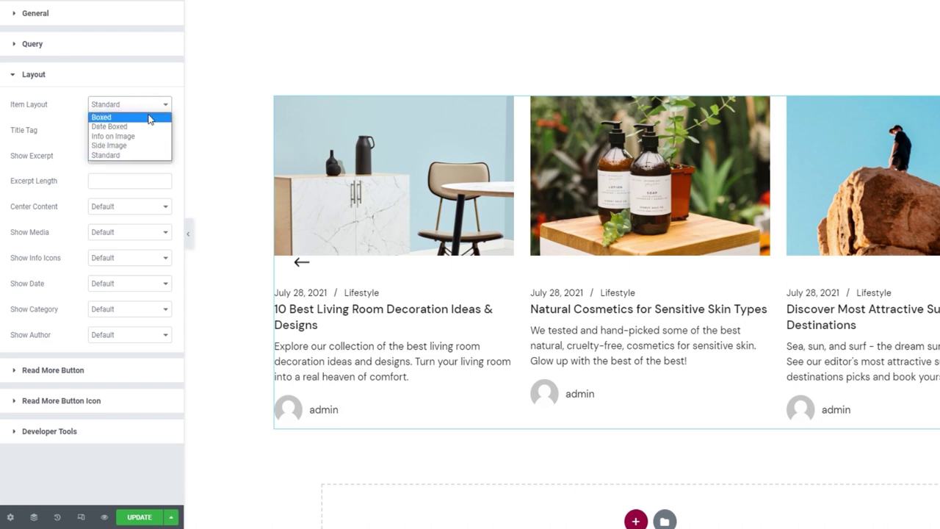
pyautogui.click(150, 126)
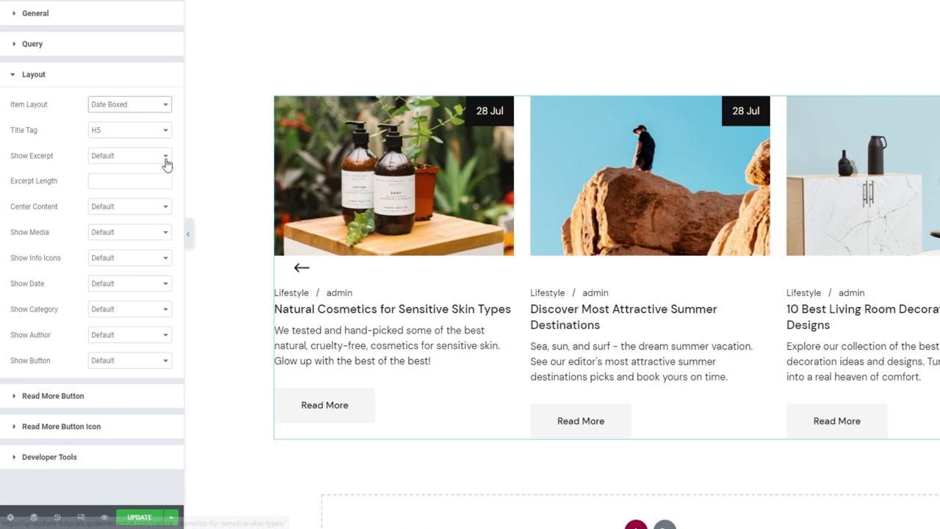
pyautogui.click(150, 131)
pyautogui.click(146, 174)
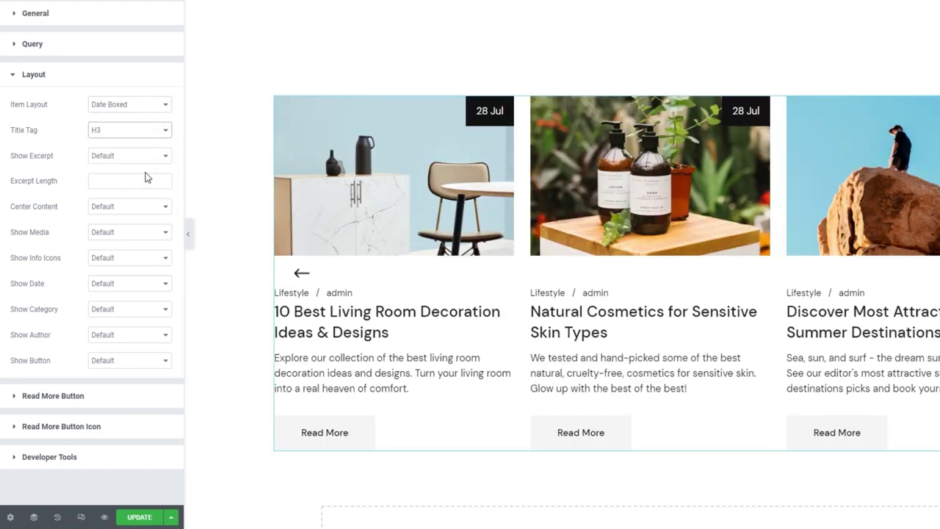
# Try hiding the post excerpts with Show Excerpt set to No, and restore the option to Default.
pyautogui.click(146, 157)
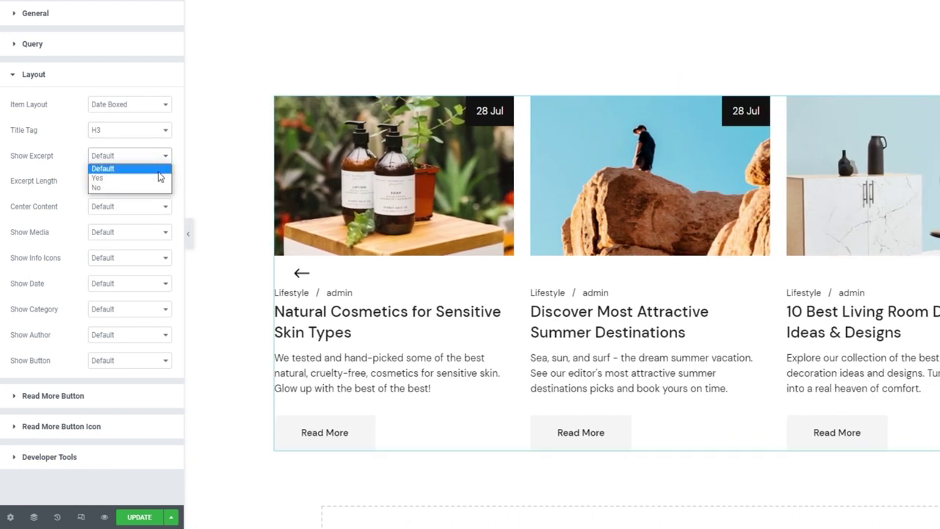
pyautogui.click(146, 185)
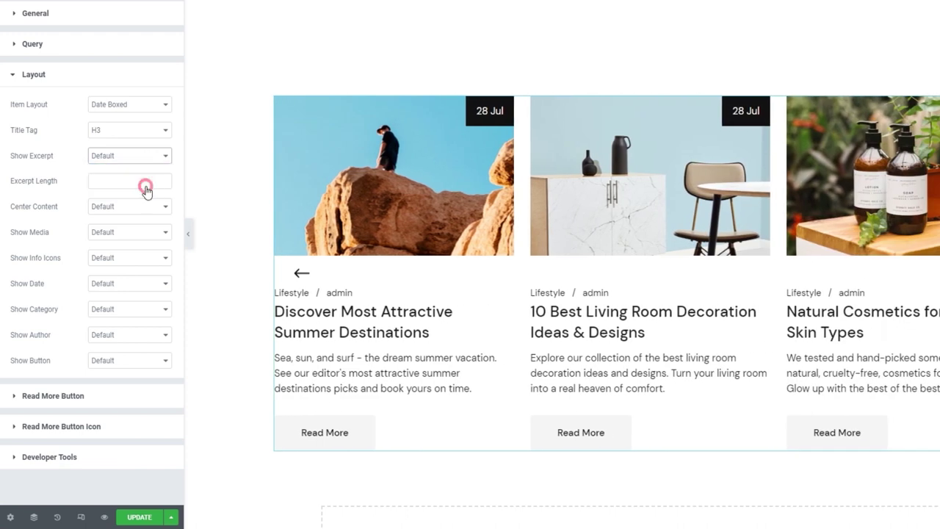
pyautogui.click(137, 157)
pyautogui.click(138, 169)
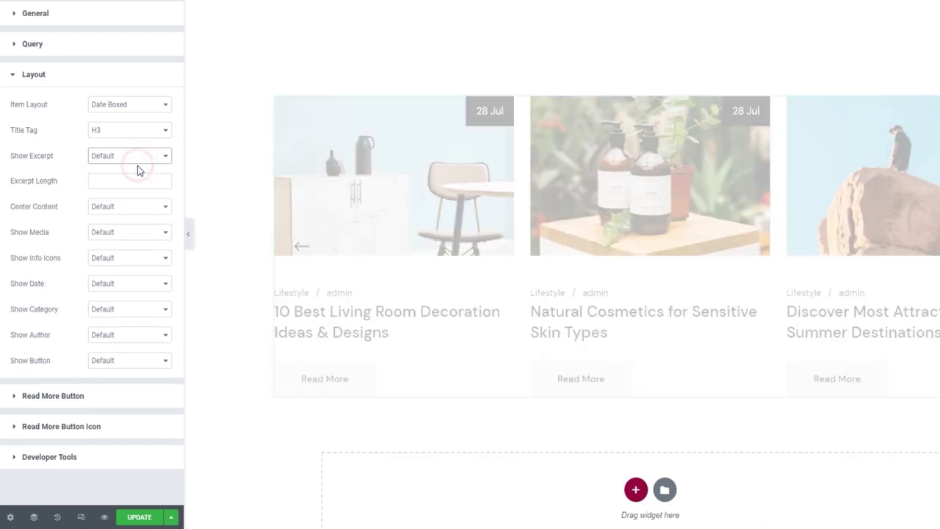
# Try an excerpt length of 100 and clear the value again.
pyautogui.click(139, 178)
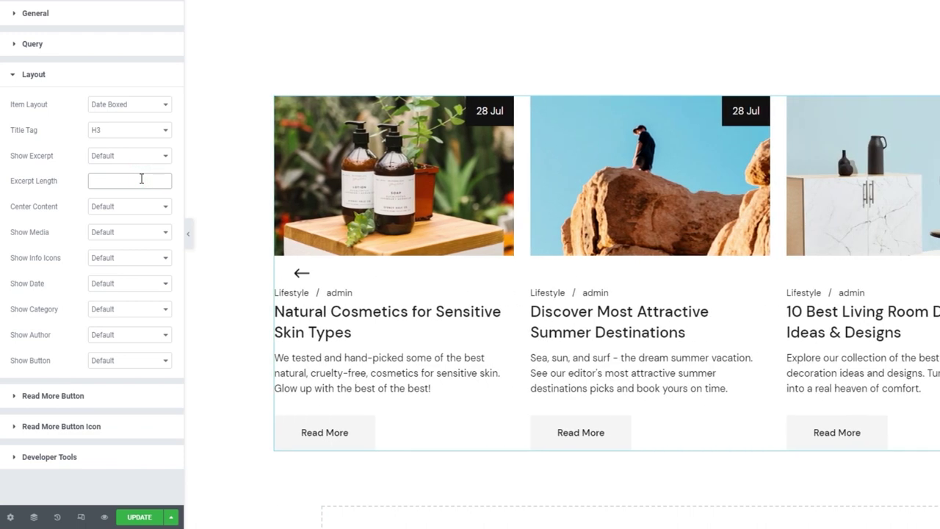
pyautogui.write('100')
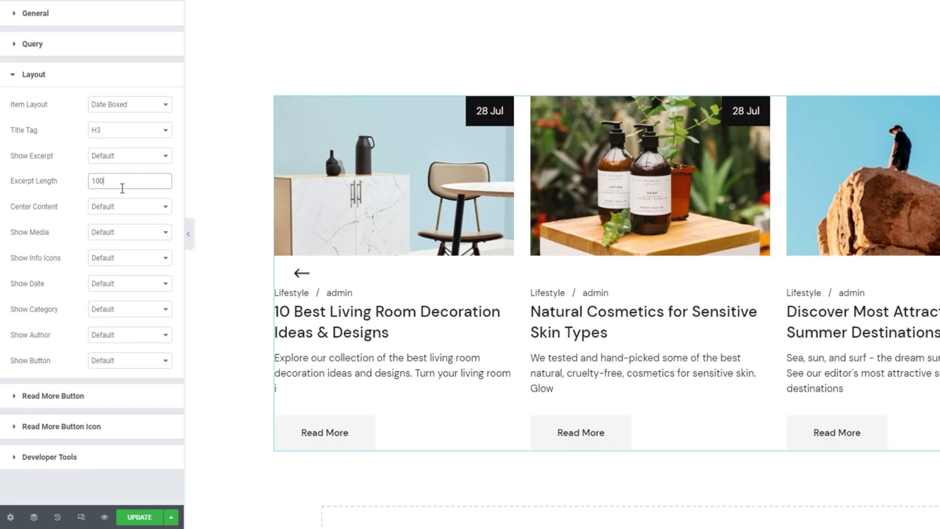
pyautogui.doubleClick(115, 181)
pyautogui.press('BackSpace')
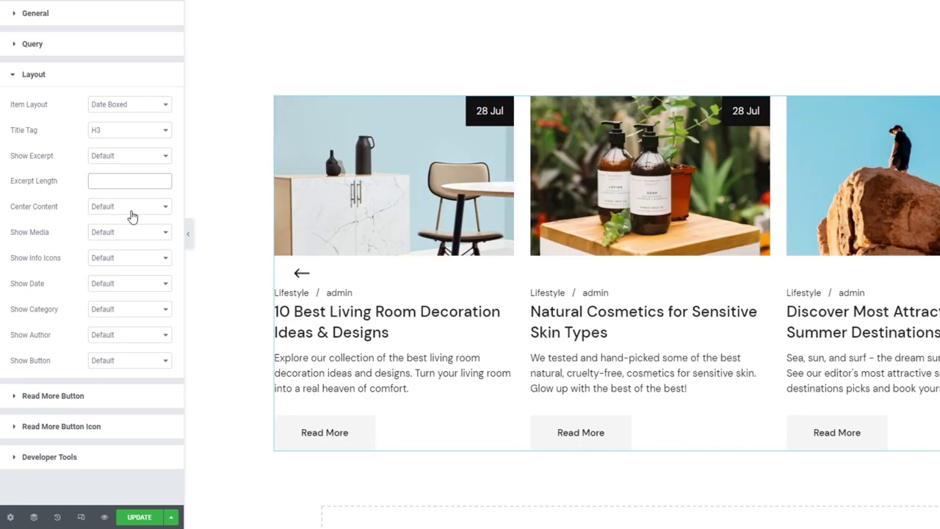
# Try centering the post content with Center Content set to Yes, and return it to Default.
pyautogui.click(131, 211)
pyautogui.click(137, 227)
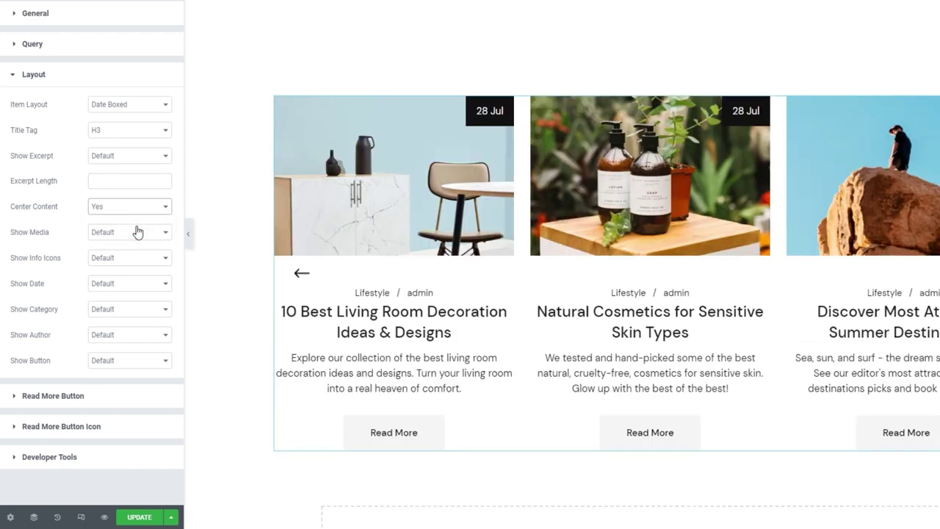
pyautogui.click(140, 209)
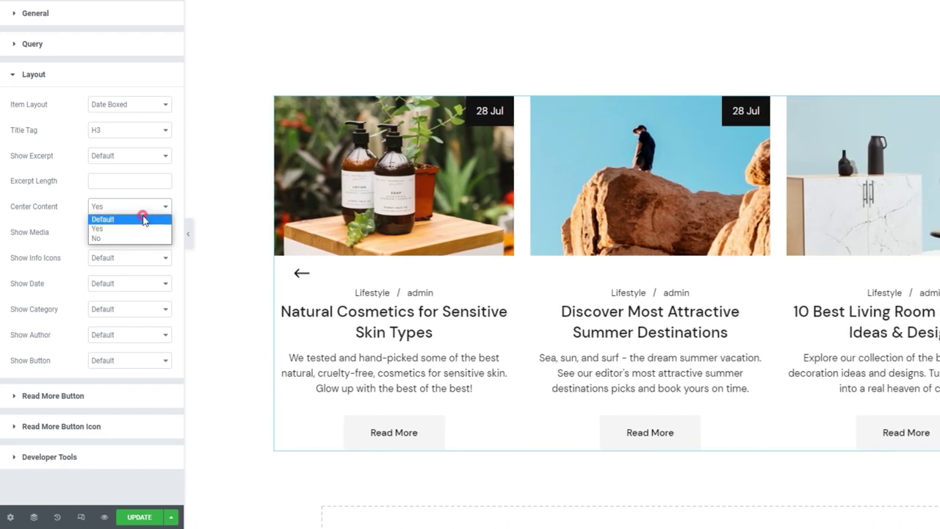
pyautogui.click(144, 219)
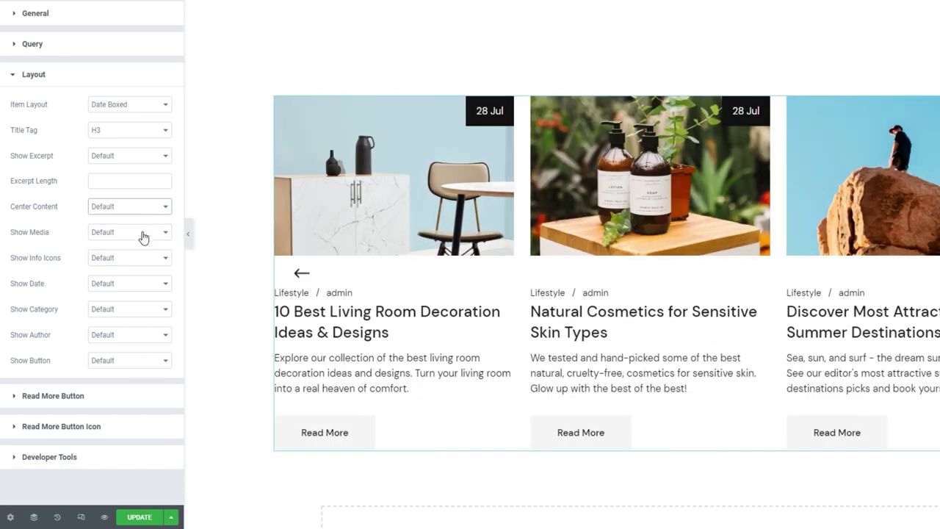
# Try hiding the featured images with Show Media set to No, and reset it to Default.
pyautogui.click(143, 235)
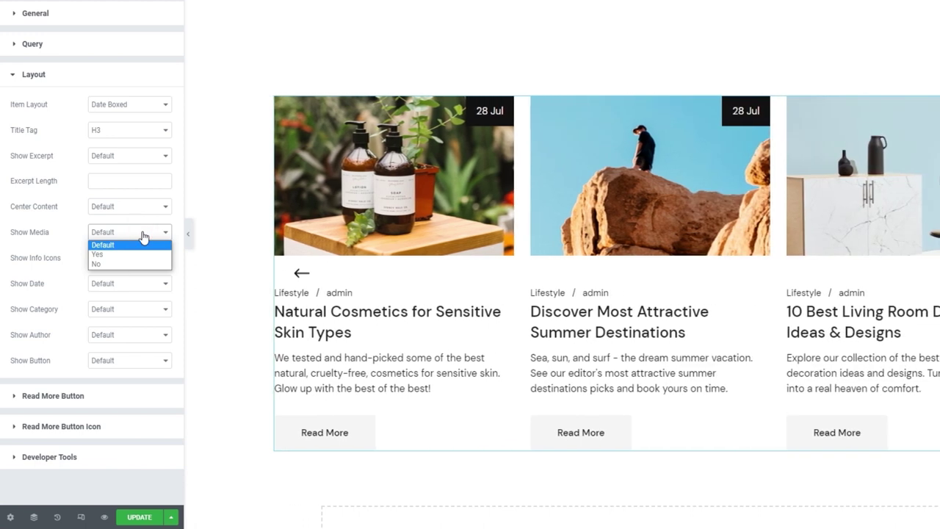
pyautogui.click(147, 263)
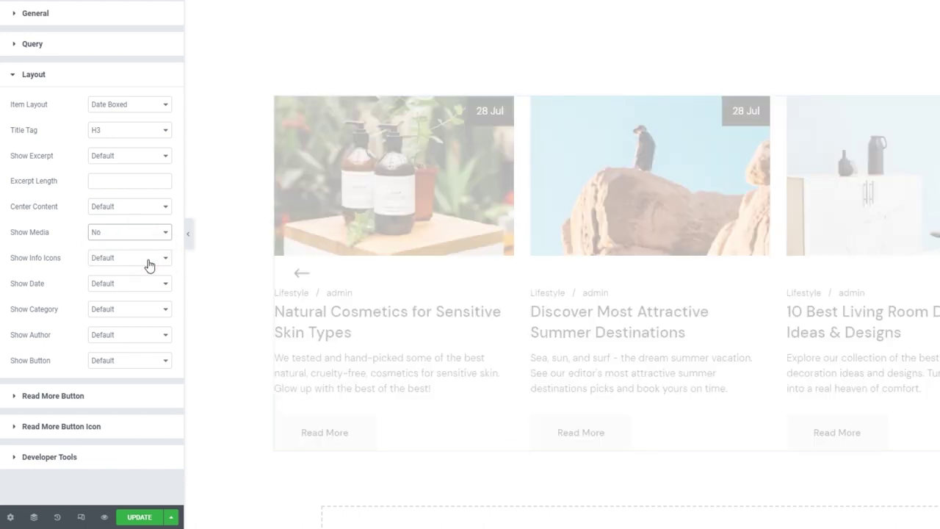
pyautogui.click(140, 232)
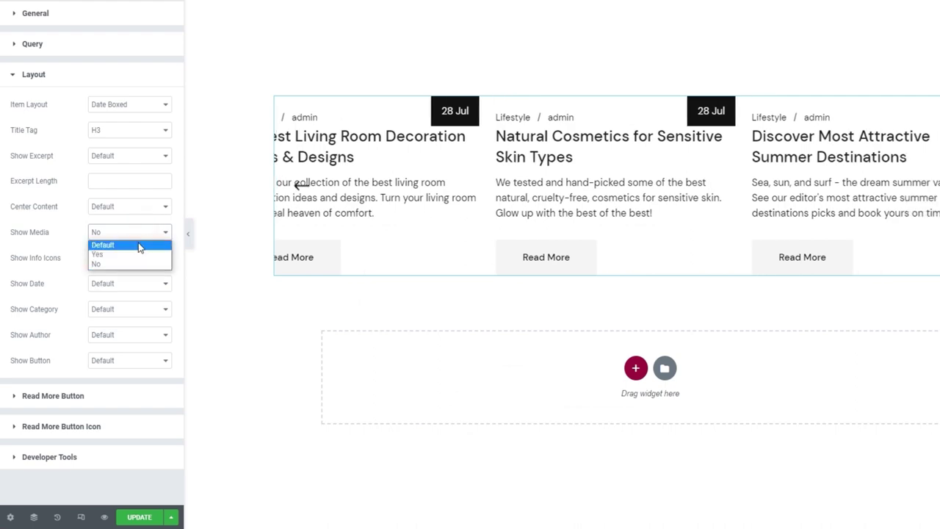
pyautogui.click(138, 252)
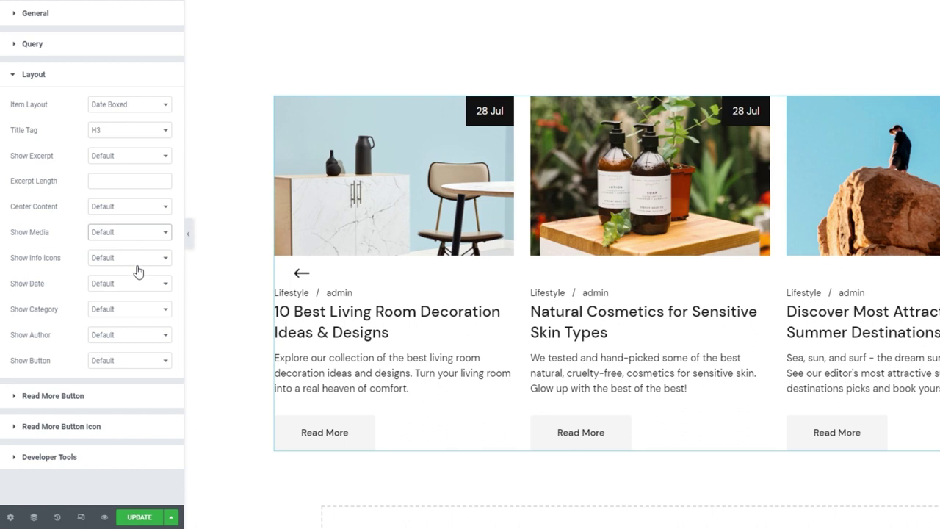
# Try displaying the post info icons with Show Info Icons set to Yes, and return it to Default.
pyautogui.click(146, 258)
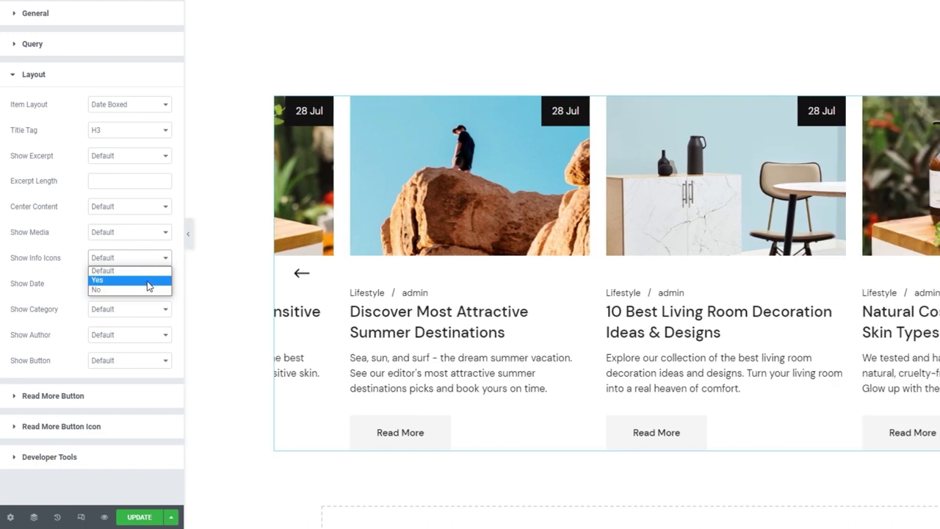
pyautogui.click(147, 282)
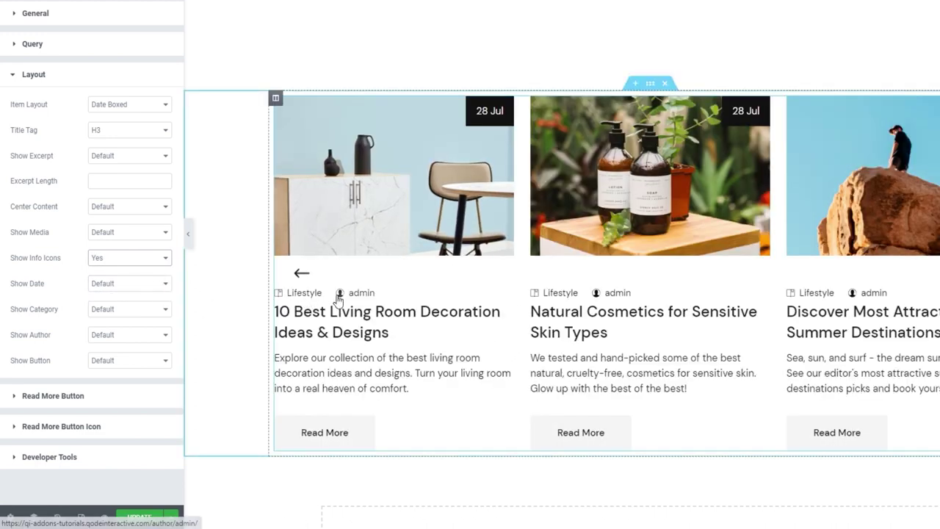
pyautogui.click(157, 260)
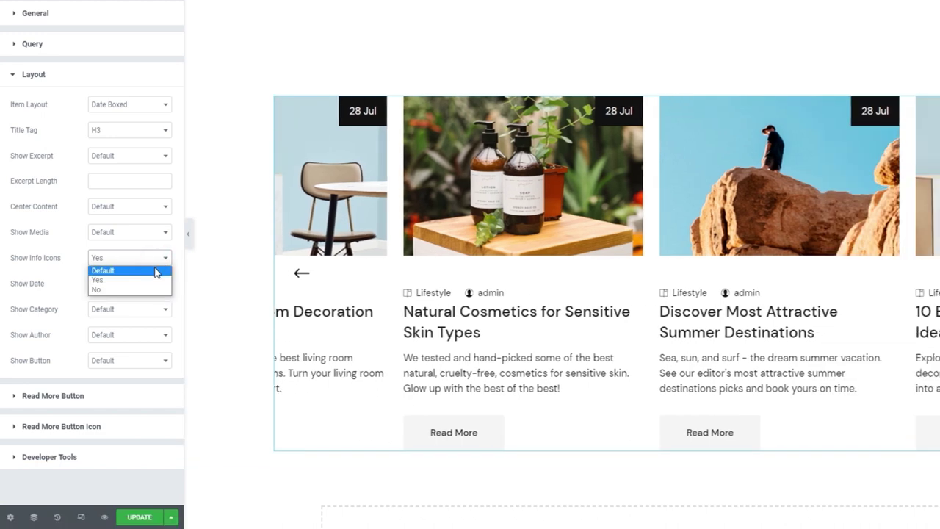
pyautogui.click(155, 271)
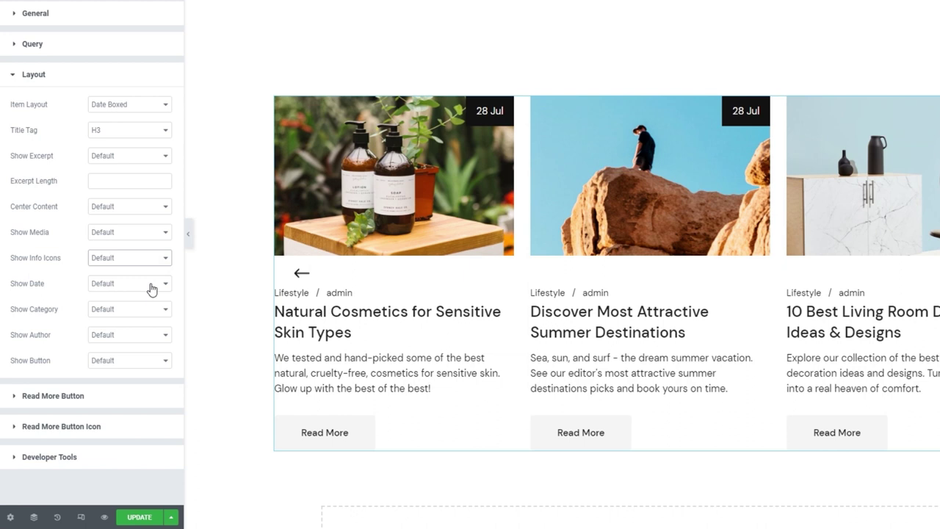
# Try hiding the post dates with Show Date set to No, and restore it to Default.
pyautogui.click(151, 286)
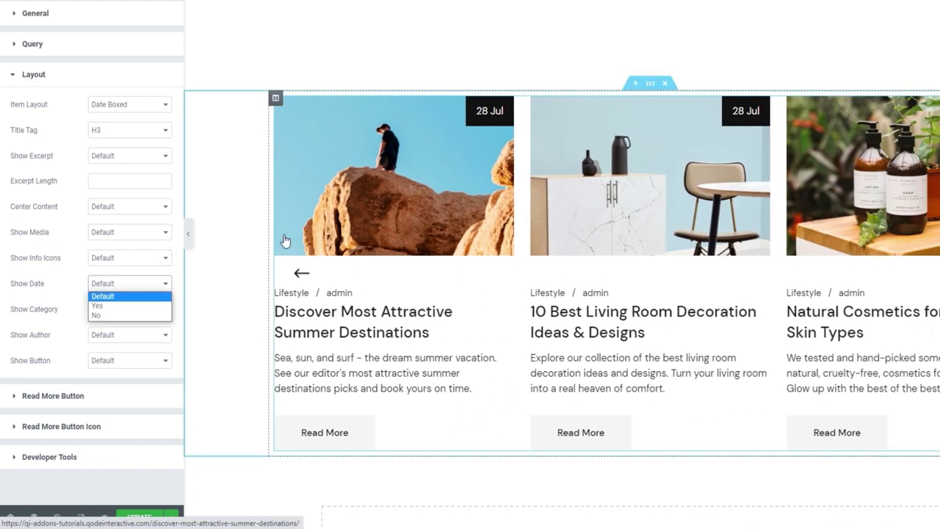
pyautogui.click(145, 315)
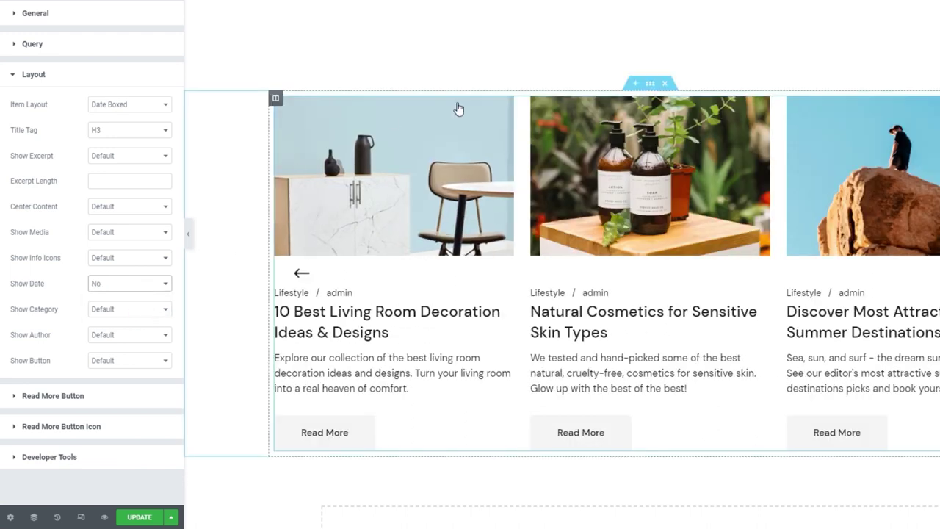
pyautogui.click(135, 288)
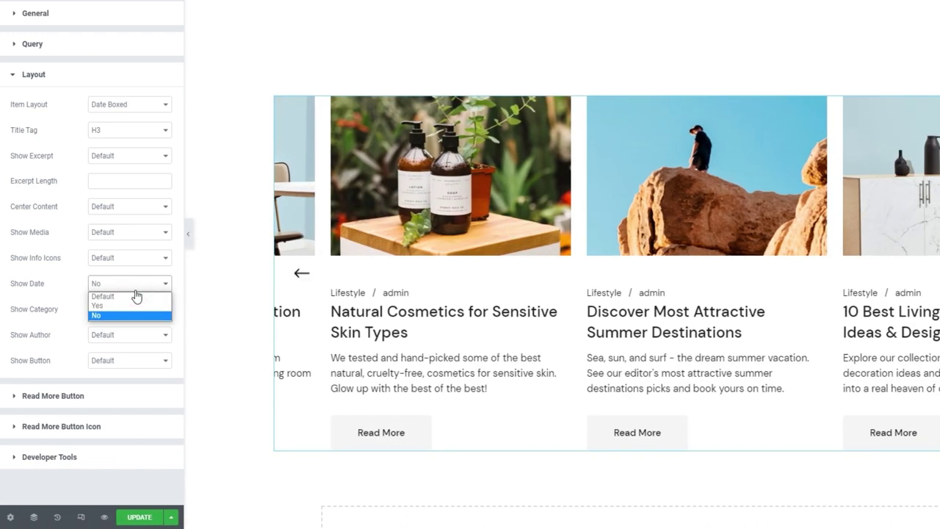
pyautogui.click(137, 297)
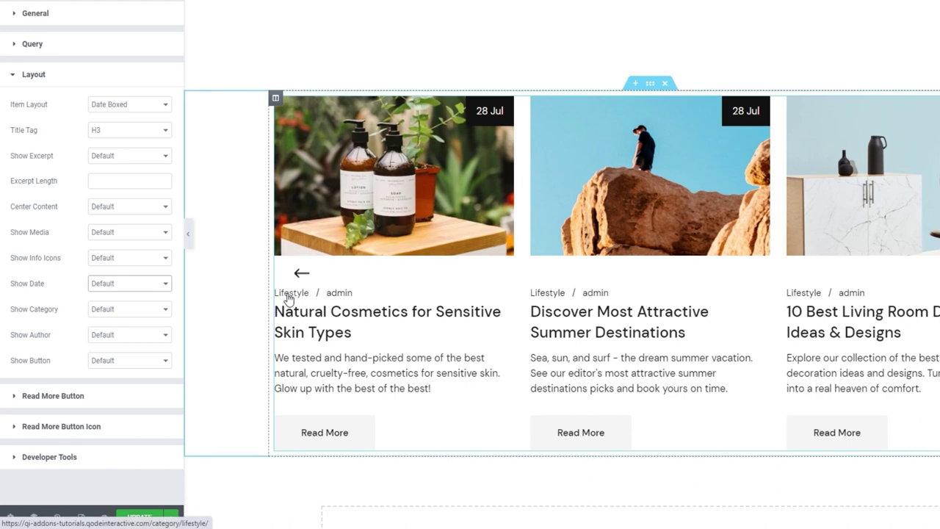
# Try hiding the post categories with Show Category set to No, and reset it to Default.
pyautogui.click(157, 310)
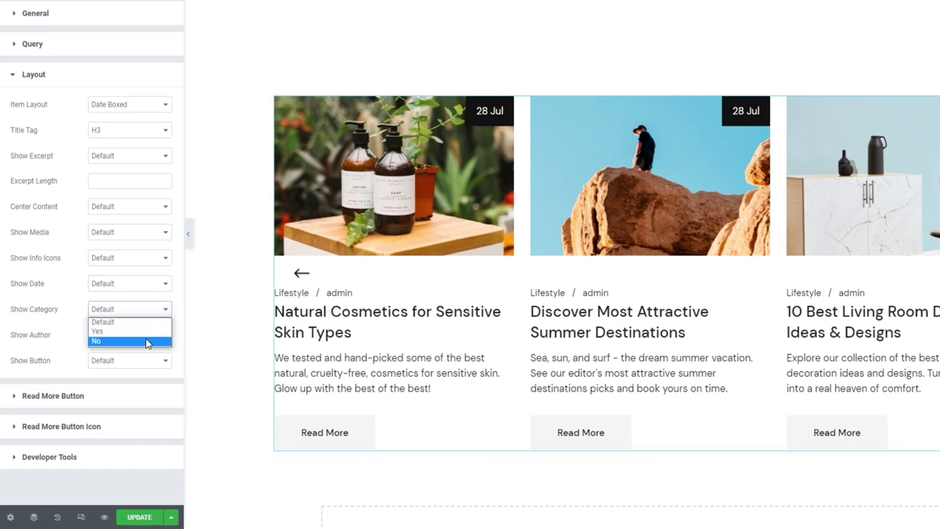
pyautogui.click(147, 342)
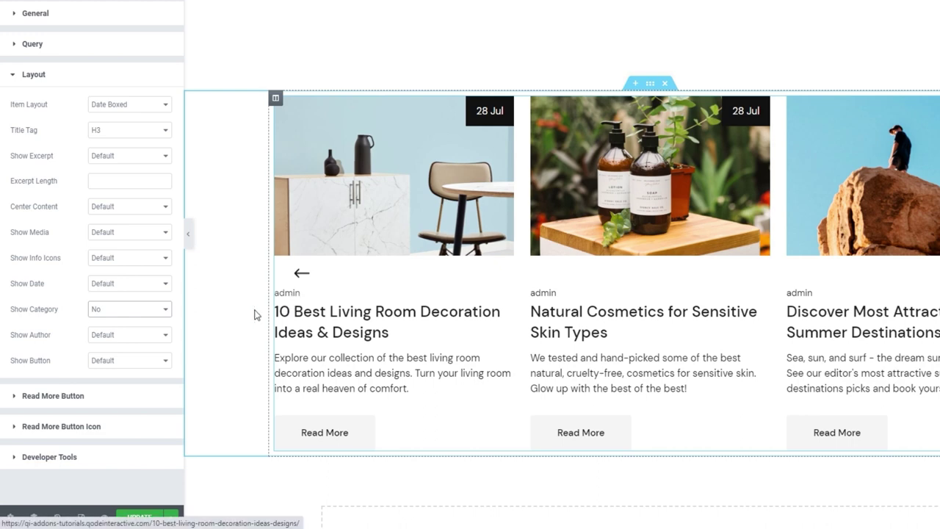
pyautogui.click(139, 309)
pyautogui.click(141, 322)
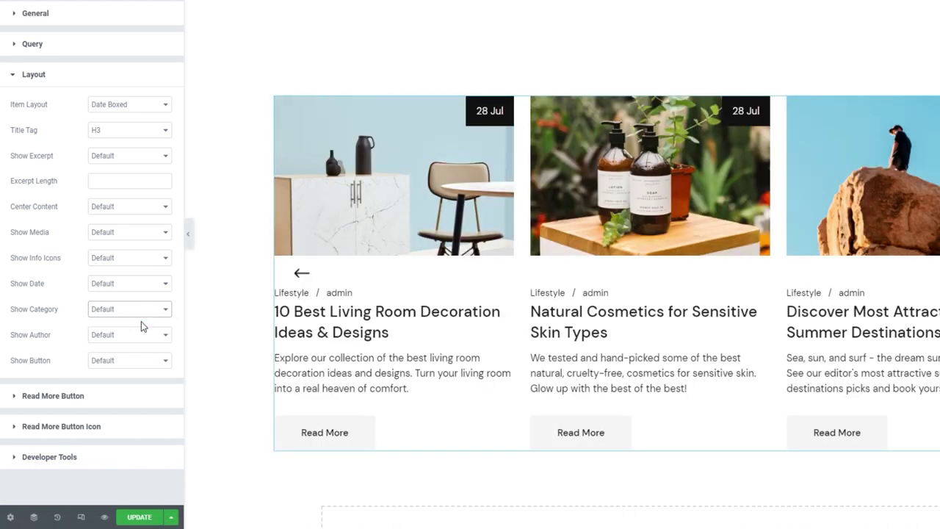
# Hide the post author by setting Show Author to No, and try Show Button at No before returning it to Default.
pyautogui.click(143, 339)
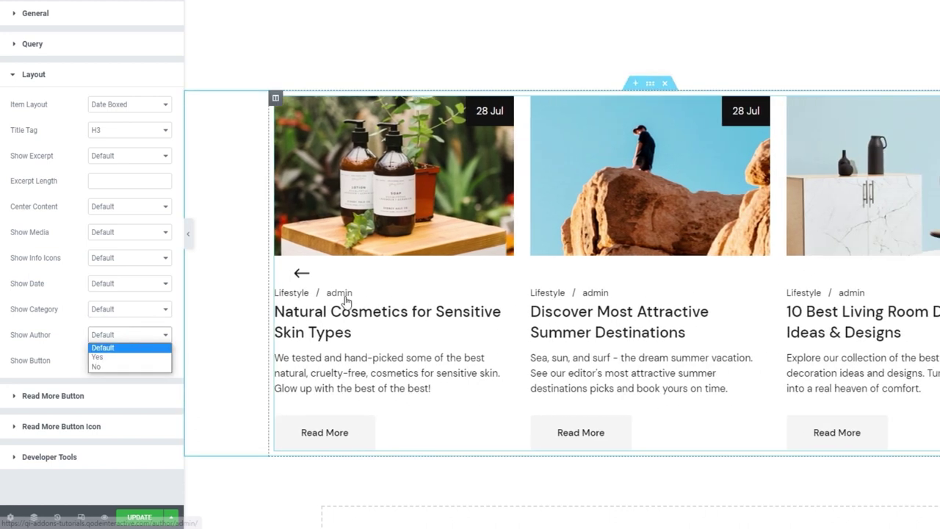
pyautogui.click(163, 366)
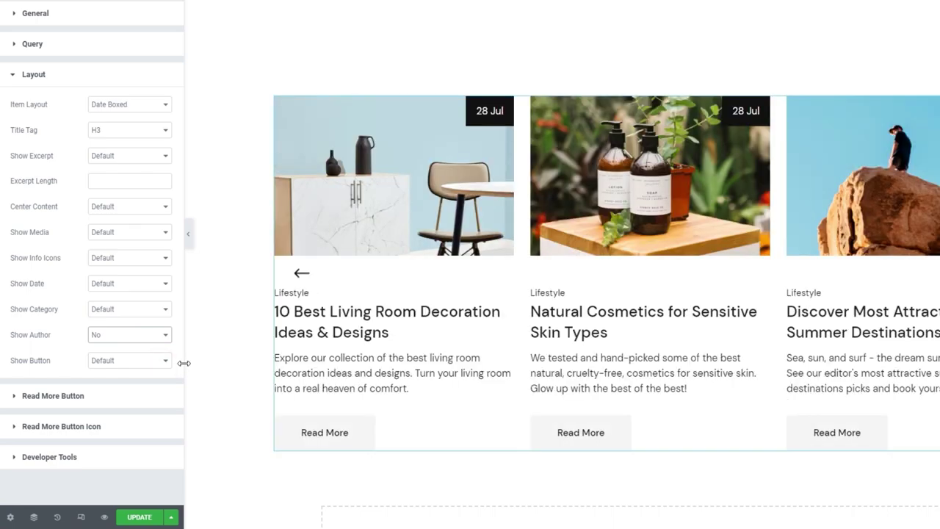
pyautogui.click(130, 361)
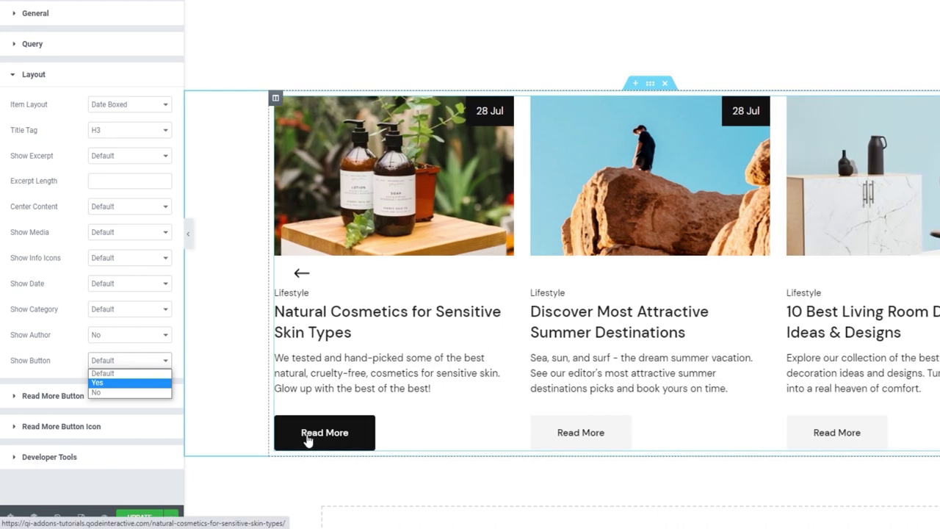
pyautogui.click(152, 393)
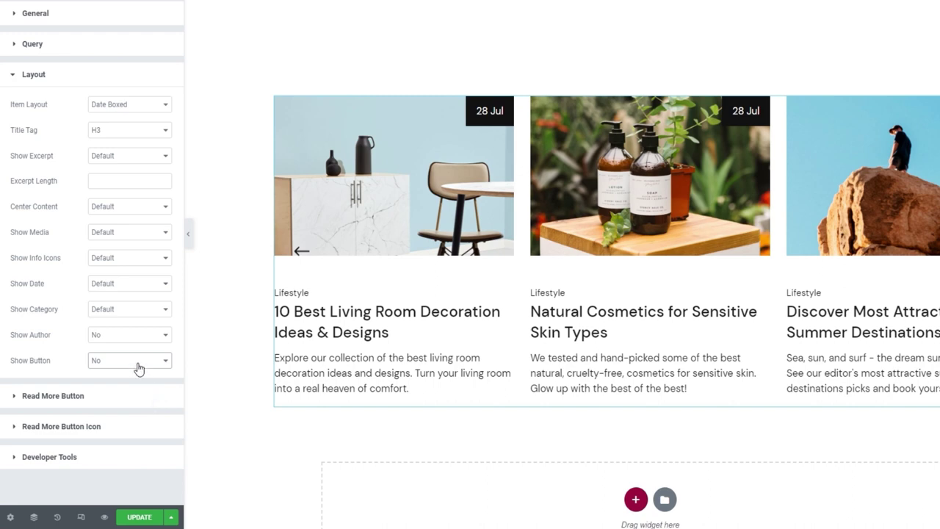
pyautogui.click(139, 361)
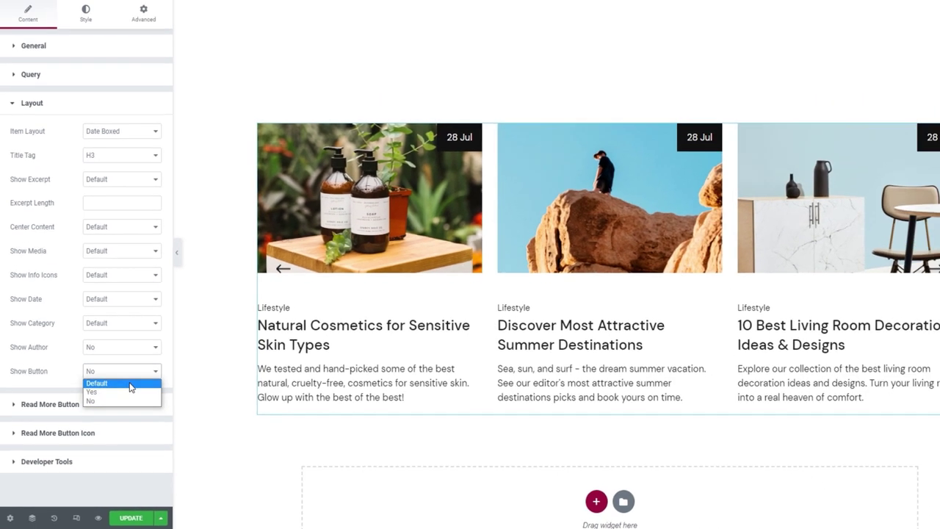
pyautogui.click(132, 374)
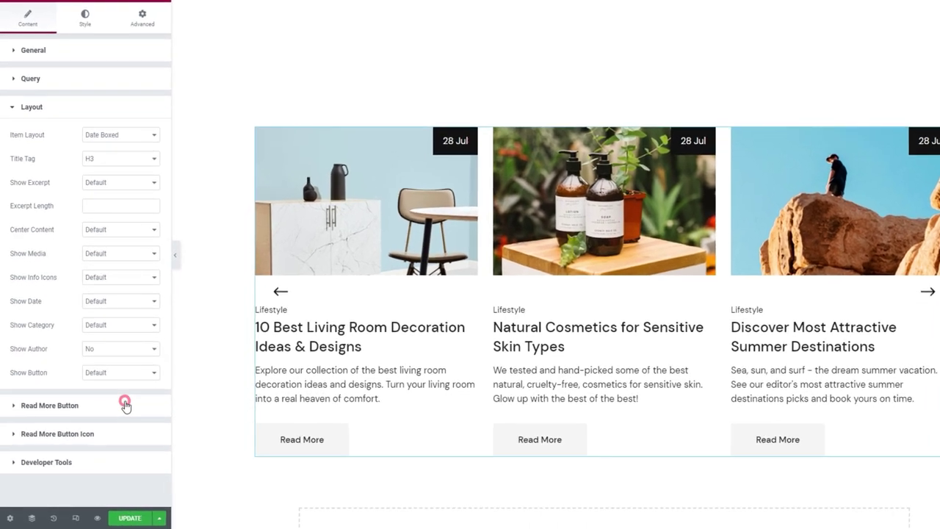
# Set the Read More Text of the blog carousel's read more button to "Keep Reading".
pyautogui.click(114, 419)
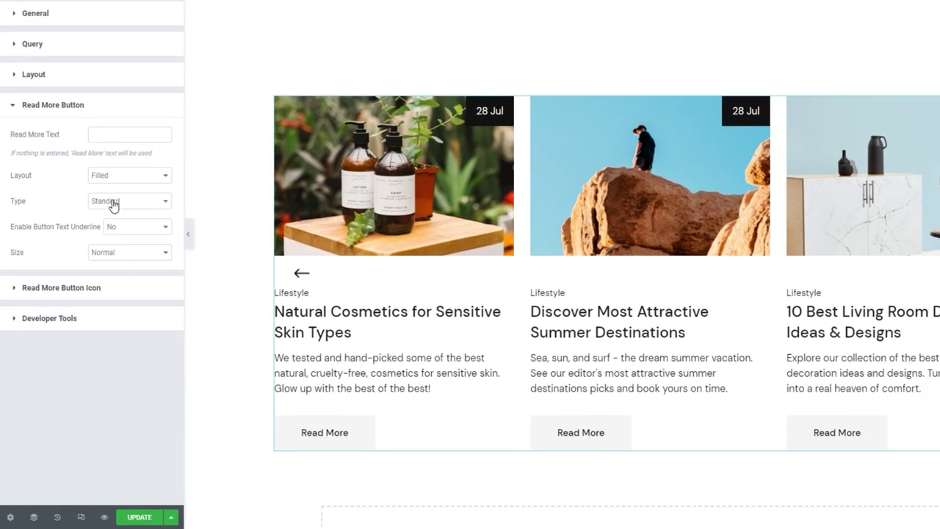
pyautogui.click(123, 139)
pyautogui.write('Keep Reading')
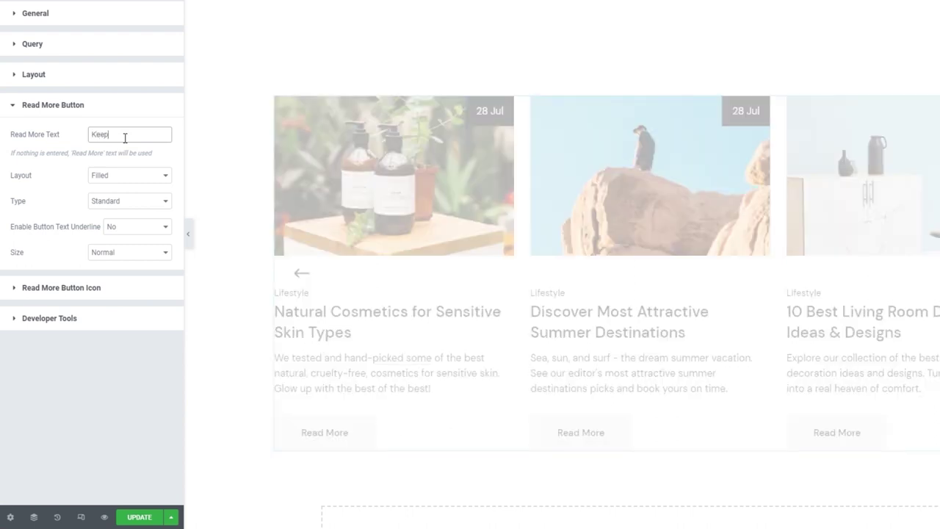
# Try the Outlined layout for the read more button, change it to Textual, and set Enable Button Text Underline to Yes.
pyautogui.click(136, 177)
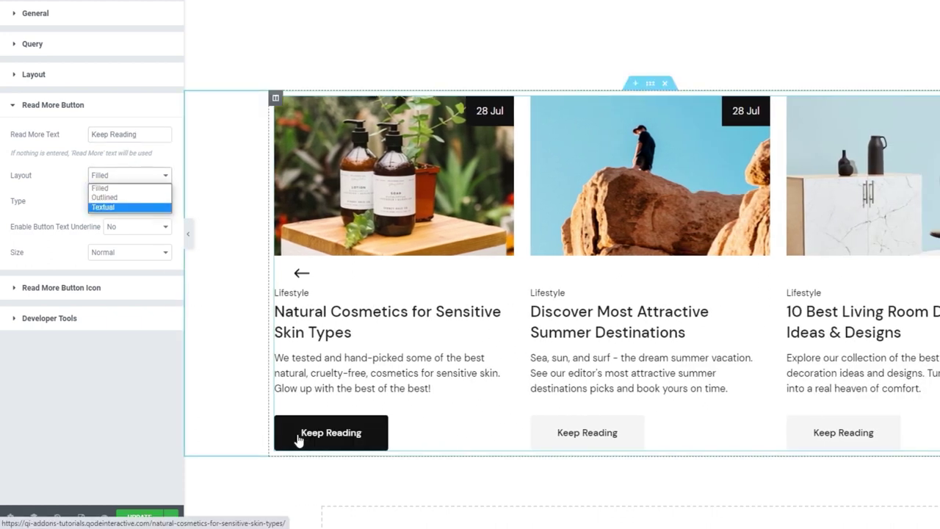
pyautogui.click(149, 198)
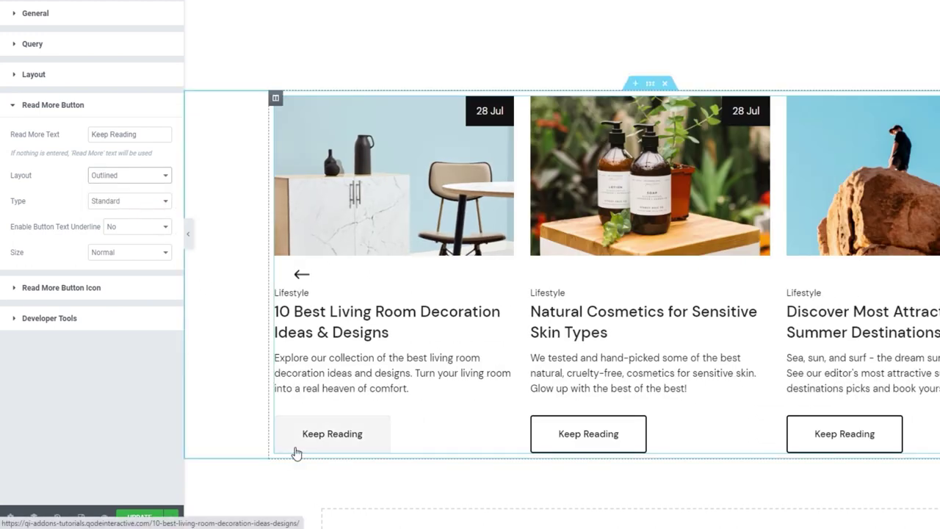
pyautogui.click(134, 139)
pyautogui.click(136, 176)
pyautogui.click(137, 206)
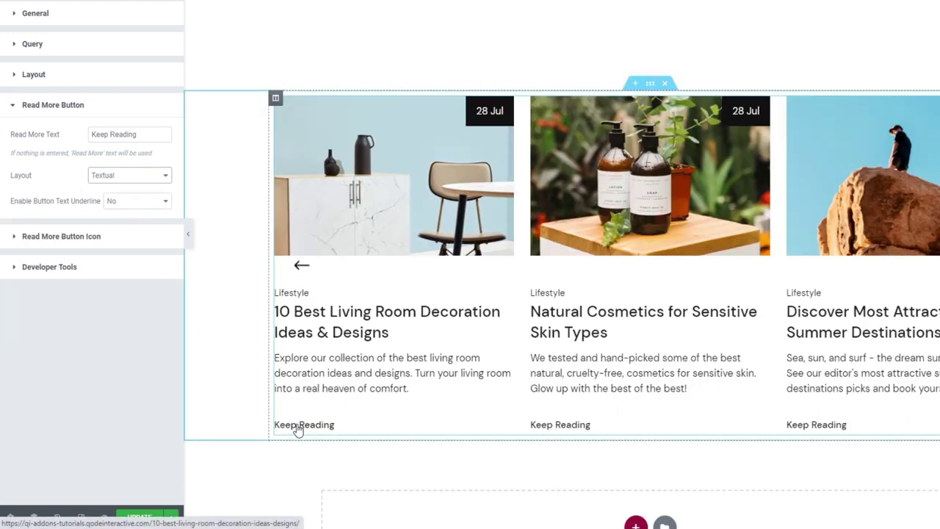
pyautogui.click(154, 203)
pyautogui.click(150, 223)
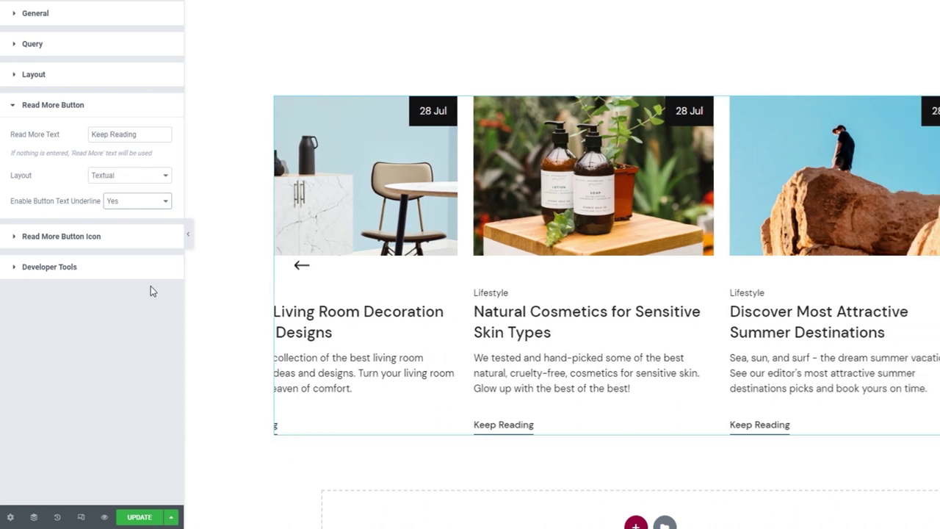
# Insert arrow-button.svg from the media library as the read more button icon.
pyautogui.click(143, 247)
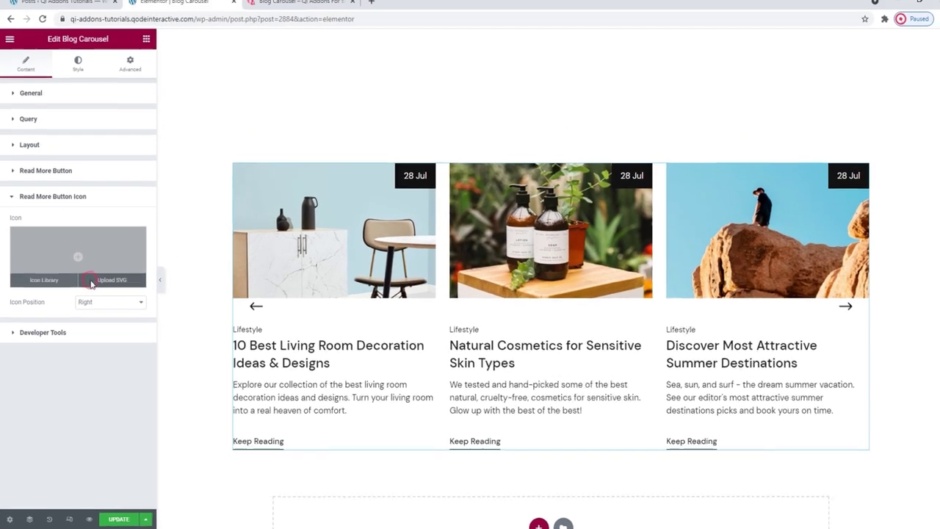
pyautogui.click(106, 239)
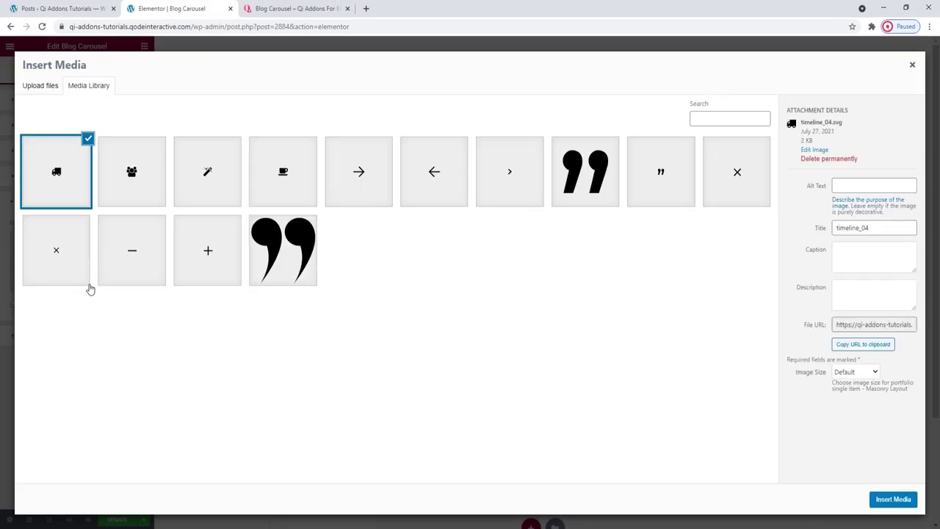
pyautogui.click(489, 187)
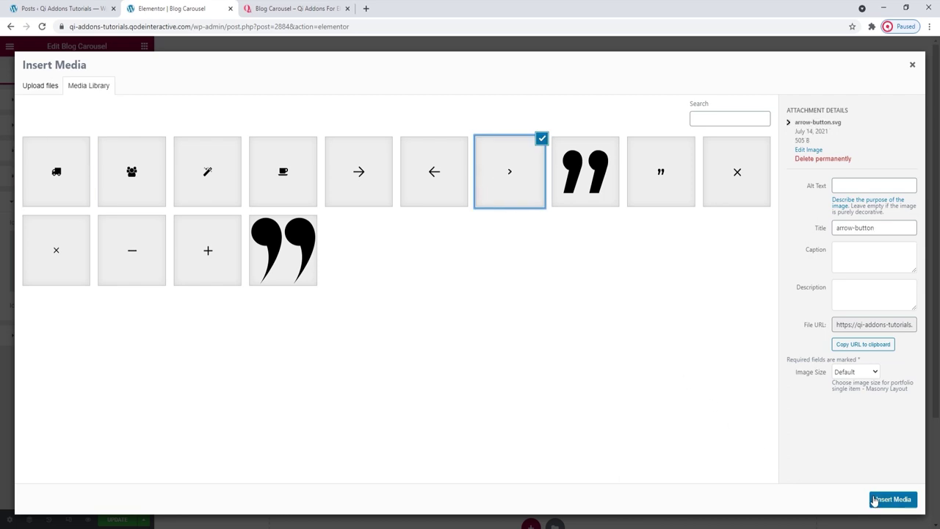
pyautogui.click(874, 501)
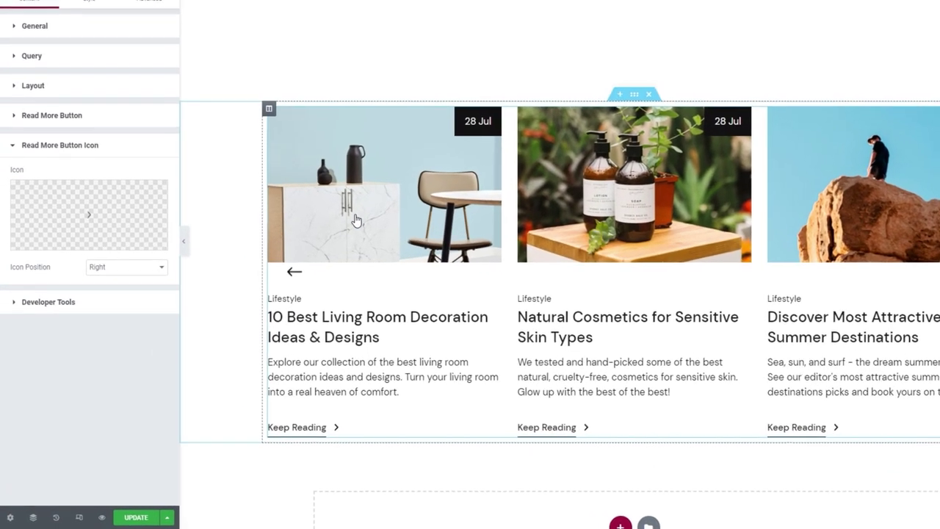
# Try the read more button's Icon Position at Left, and return it to Right.
pyautogui.click(147, 267)
pyautogui.click(140, 281)
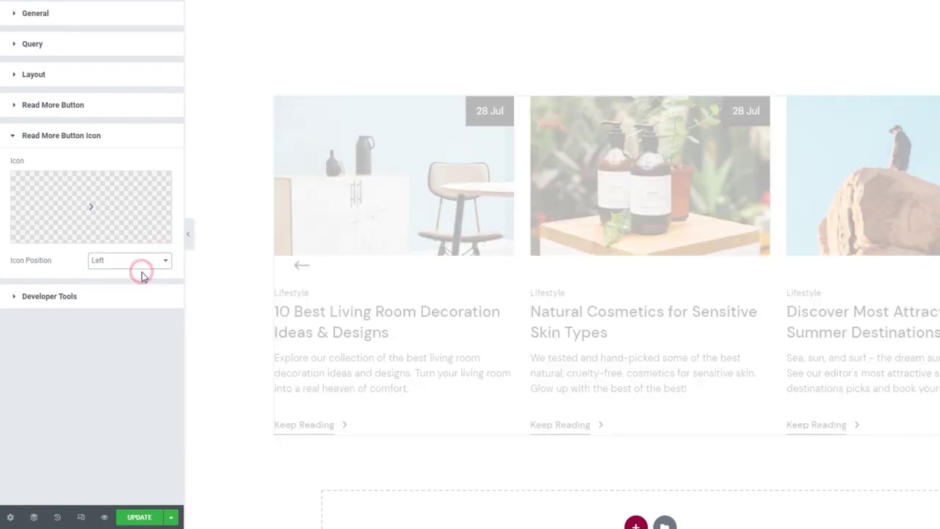
pyautogui.click(132, 262)
pyautogui.click(134, 281)
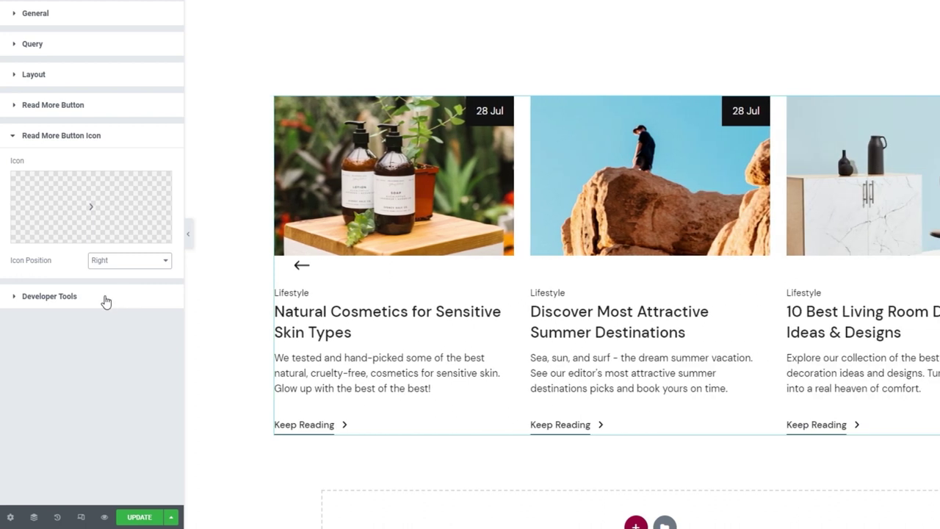
# Try displaying the widget's shortcode with Show Shortcode Snippet set to Yes, and set it back to No.
pyautogui.click(106, 298)
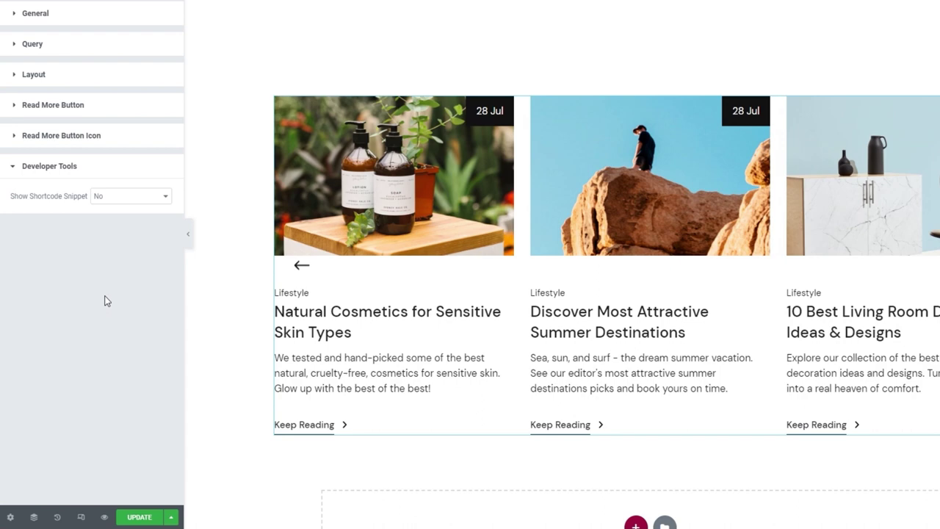
pyautogui.click(107, 196)
pyautogui.click(105, 218)
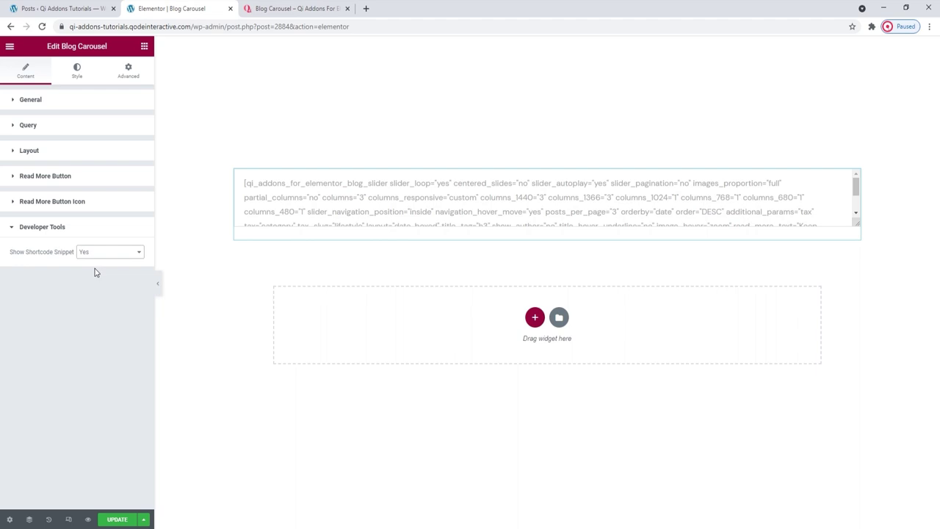
pyautogui.click(96, 252)
pyautogui.click(97, 266)
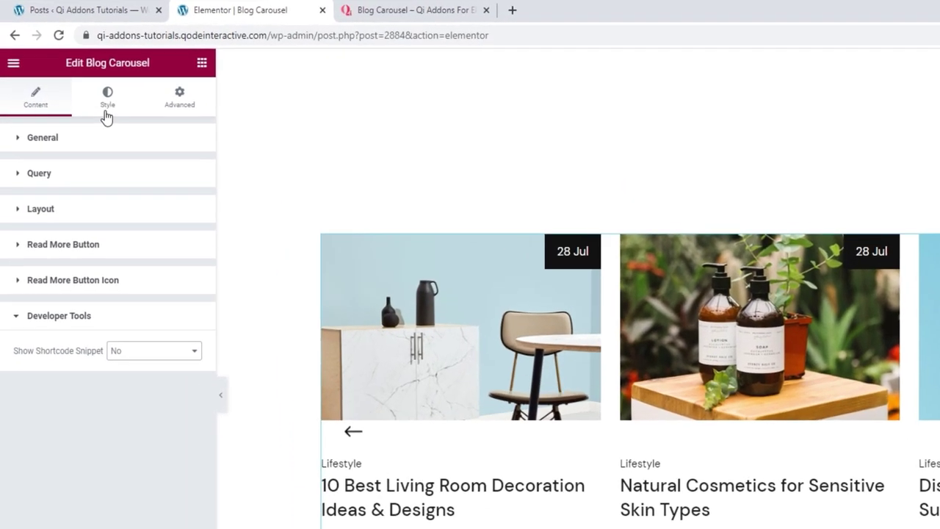
# Set the slider's Navigation Position to Outside after trying Together, and set Hide Navigation to Below 768px.
pyautogui.click(76, 82)
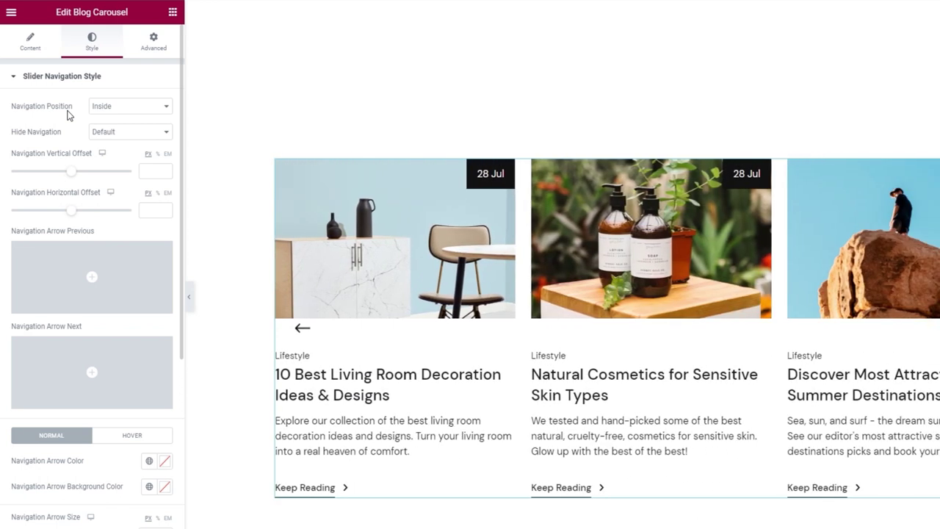
pyautogui.click(117, 107)
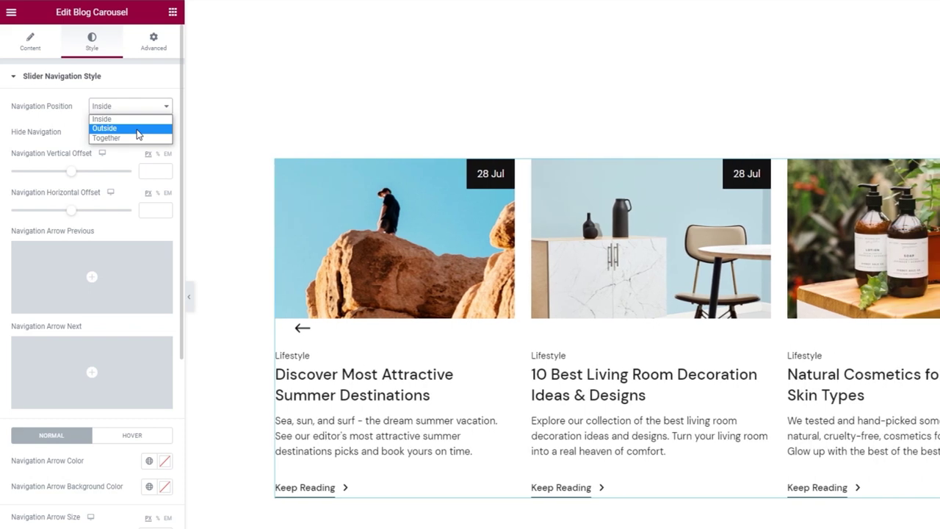
pyautogui.click(137, 129)
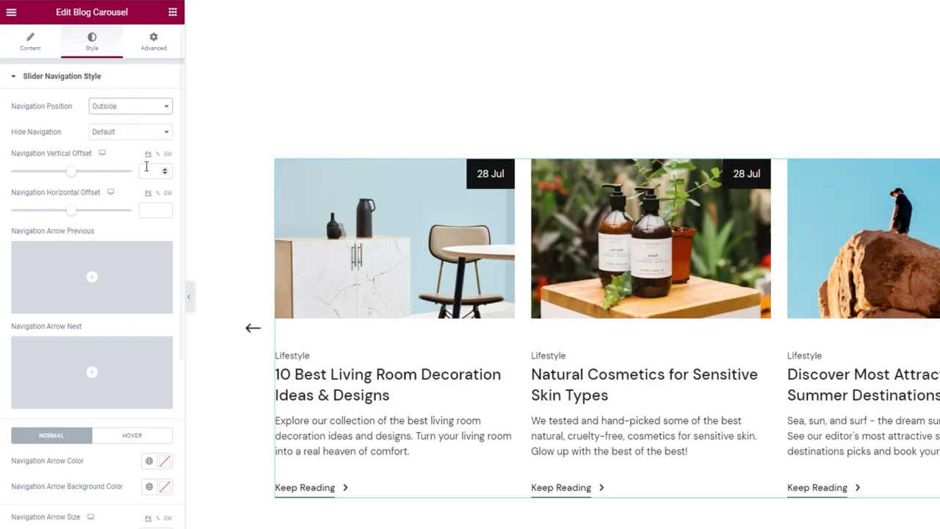
pyautogui.click(125, 107)
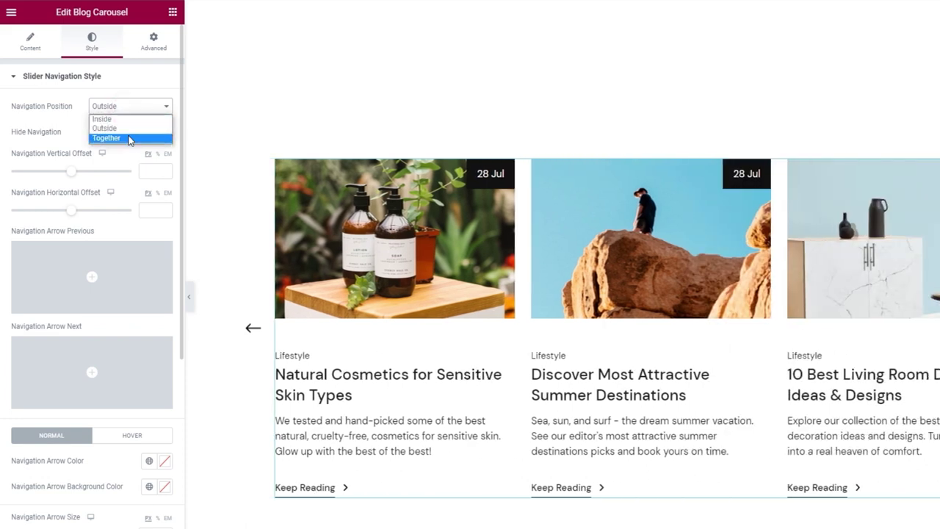
pyautogui.click(130, 138)
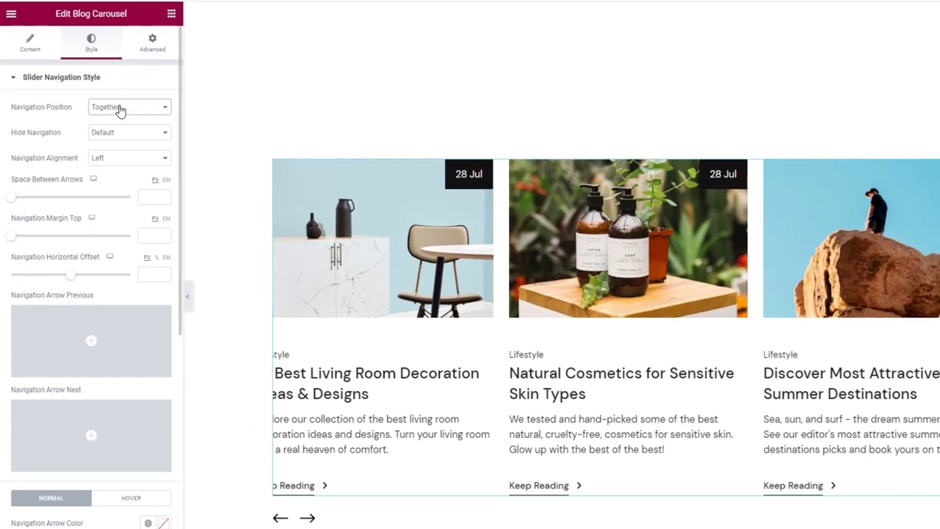
pyautogui.click(107, 125)
pyautogui.click(135, 129)
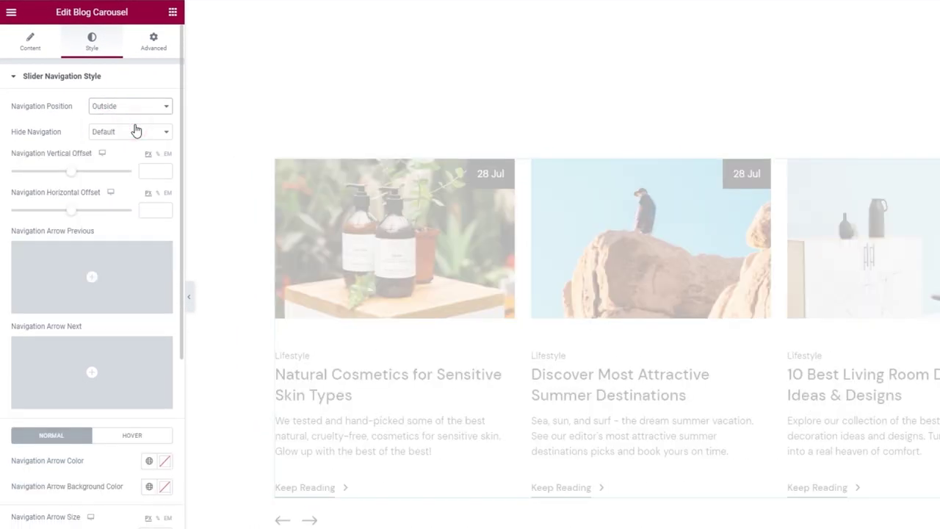
pyautogui.click(141, 134)
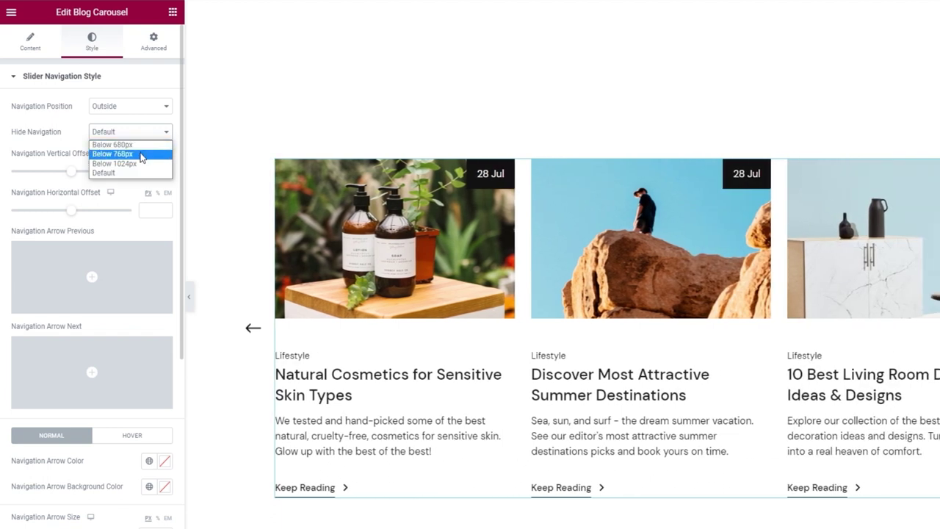
pyautogui.click(141, 154)
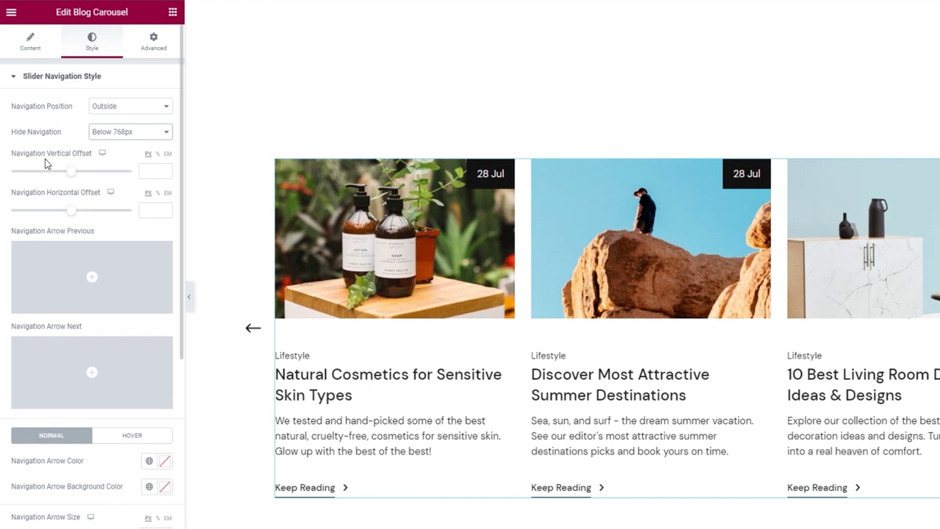
# Try a Navigation Vertical Offset of about -53 px, and clear the value.
pyautogui.moveTo(70, 175)
pyautogui.mouseDown()
pyautogui.moveTo(76, 181)
pyautogui.moveTo(59, 179)
pyautogui.mouseUp()
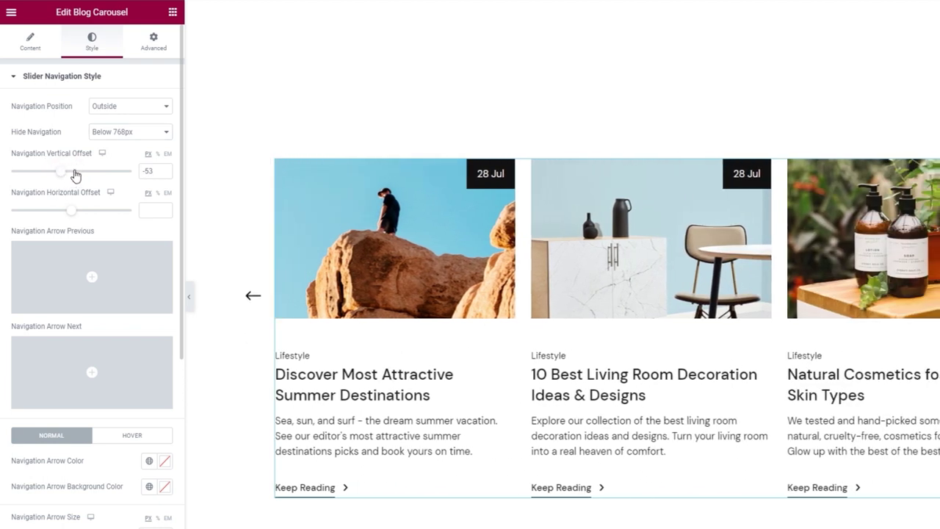
pyautogui.doubleClick(149, 171)
pyautogui.press('BackSpace')
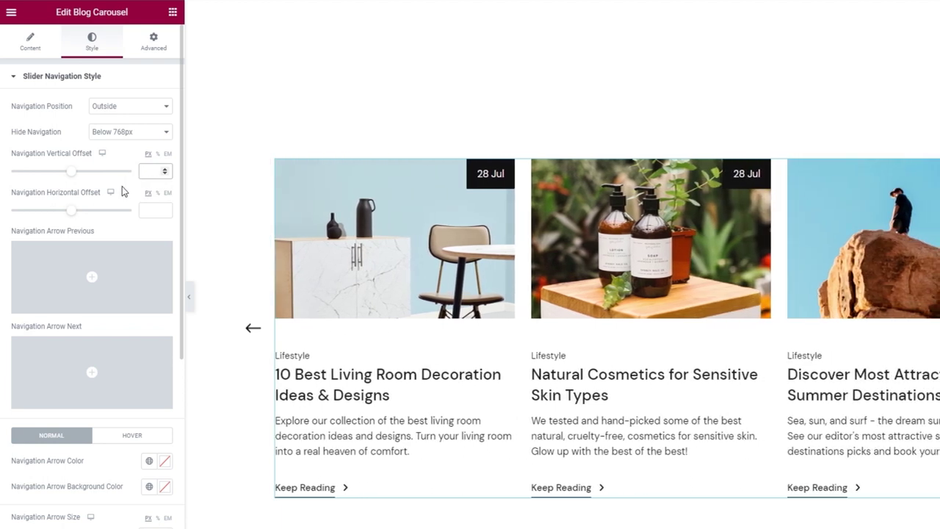
# Try a positive Navigation Horizontal Offset in pixels, clear it, and set the offset to 6.5 percent.
pyautogui.moveTo(72, 214); pyautogui.dragTo(87, 216)
pyautogui.doubleClick(151, 210)
pyautogui.press('BackSpace')
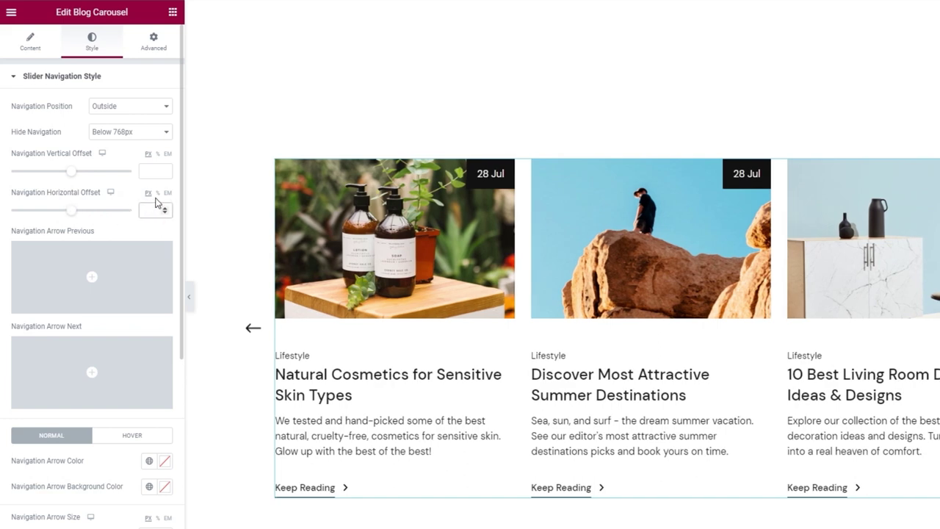
pyautogui.click(153, 209)
pyautogui.write('65')
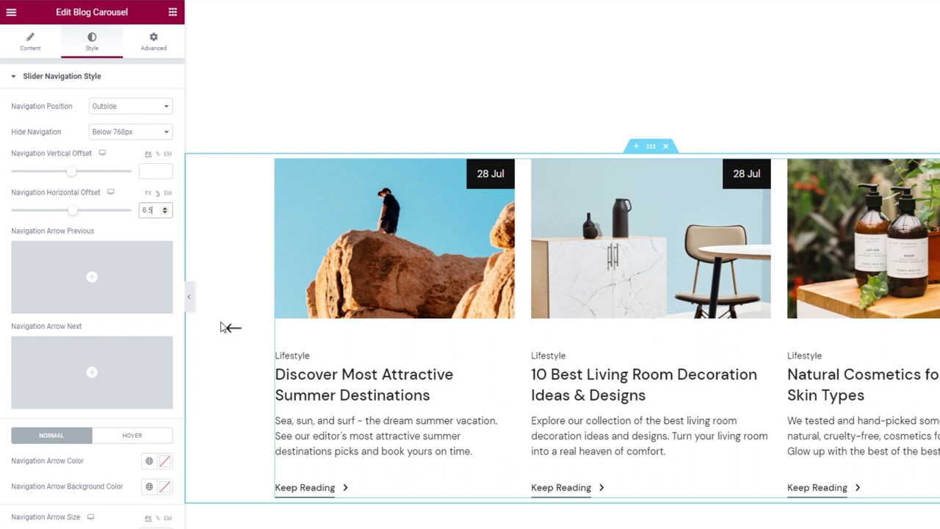
# Insert the left-pointing long arrow SVG from the media library as the Navigation Arrow Previous icon.
pyautogui.moveTo(148, 278)
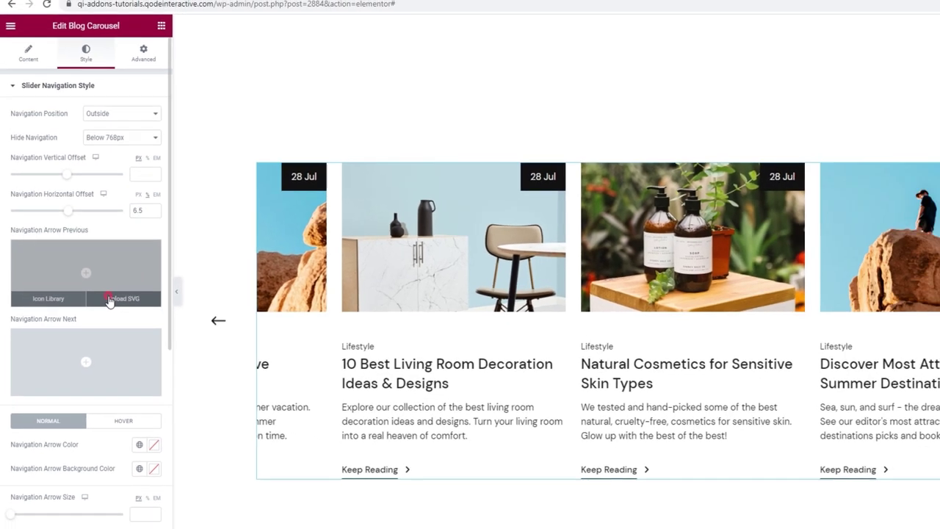
pyautogui.click(118, 306)
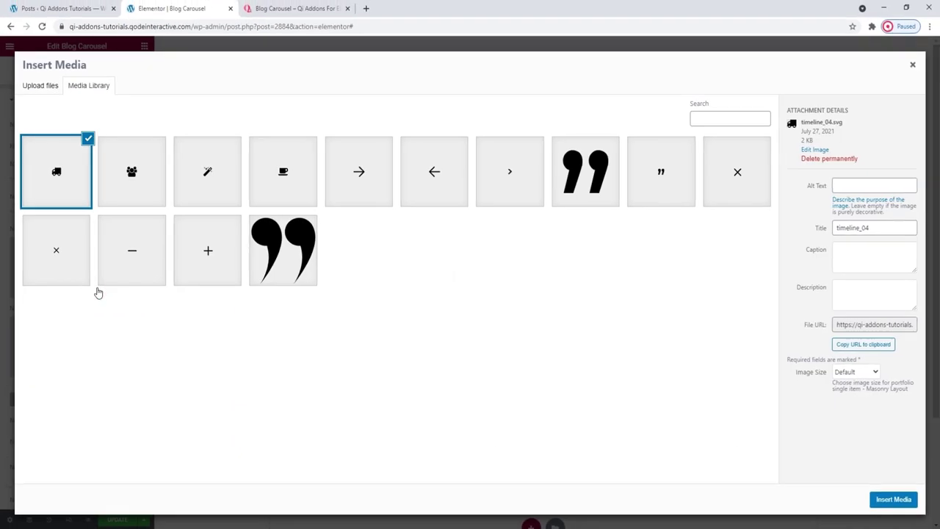
pyautogui.click(409, 197)
pyautogui.click(893, 500)
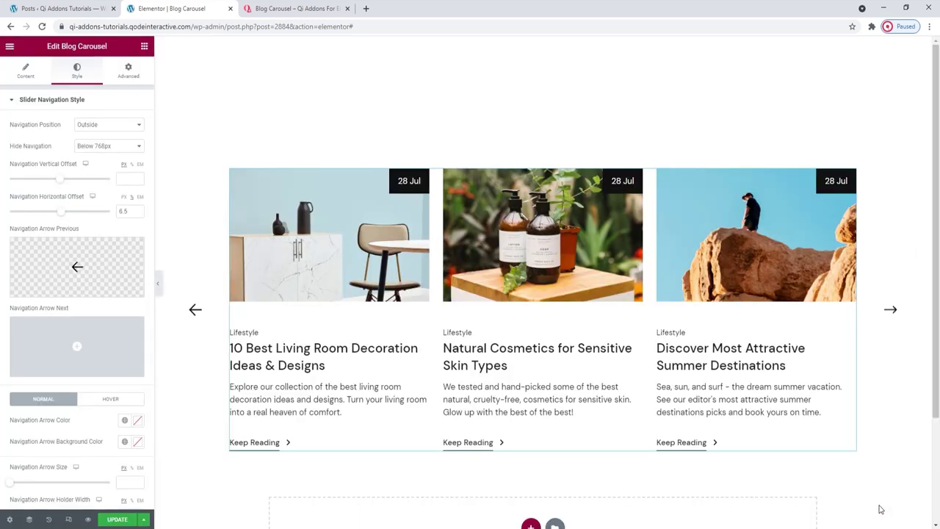
# Insert the right-pointing long arrow SVG from the media library as the Navigation Arrow Next icon.
pyautogui.moveTo(125, 369)
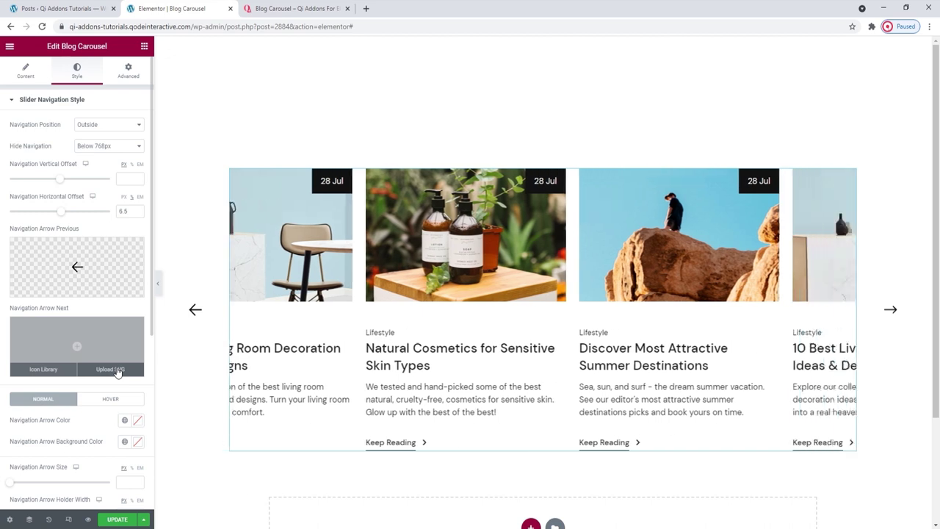
pyautogui.click(118, 370)
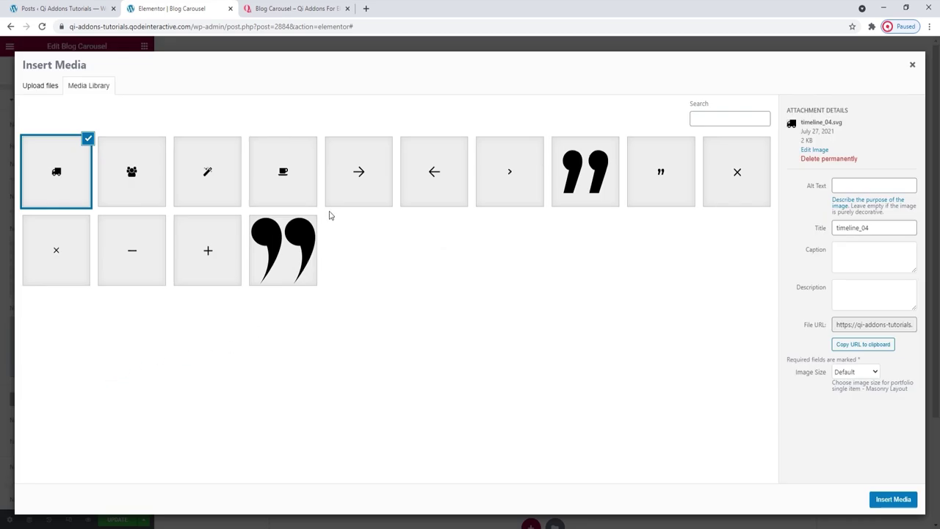
pyautogui.click(340, 184)
pyautogui.click(892, 499)
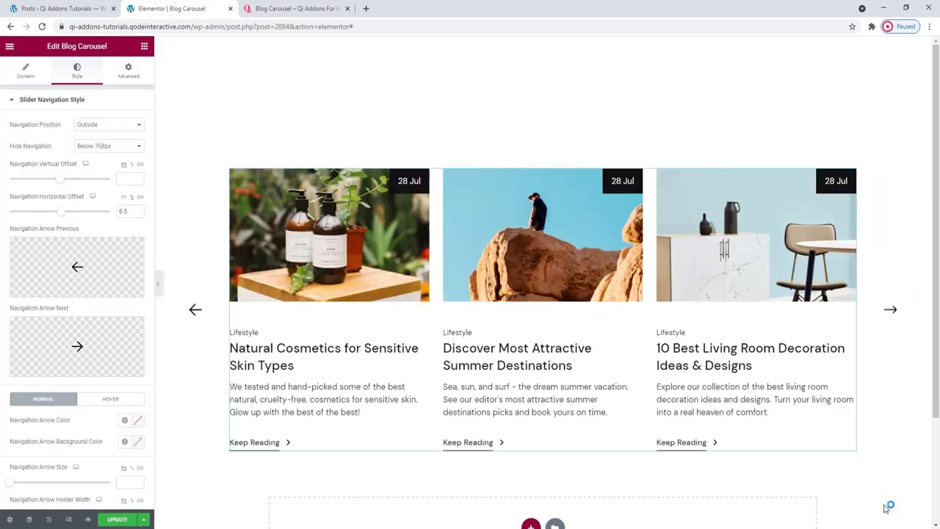
pyautogui.scroll(-1, 88, 423)
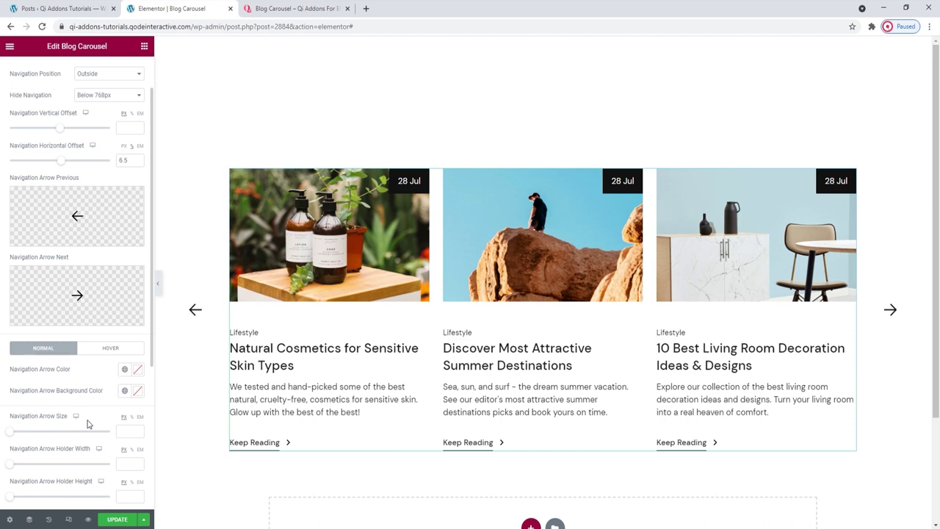
pyautogui.scroll(-2, 87, 423)
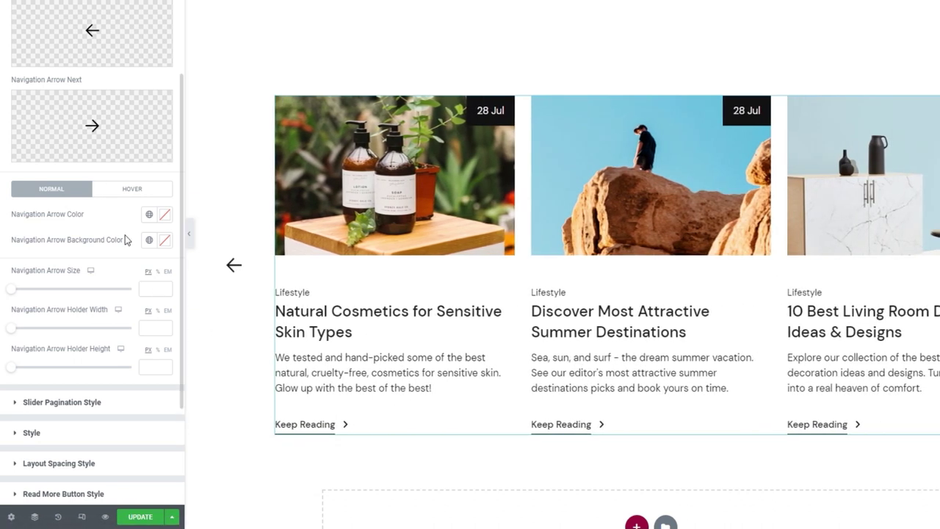
# Try a muted red (#CA7272) as the Navigation Arrow Color, and reset the color.
pyautogui.click(164, 214)
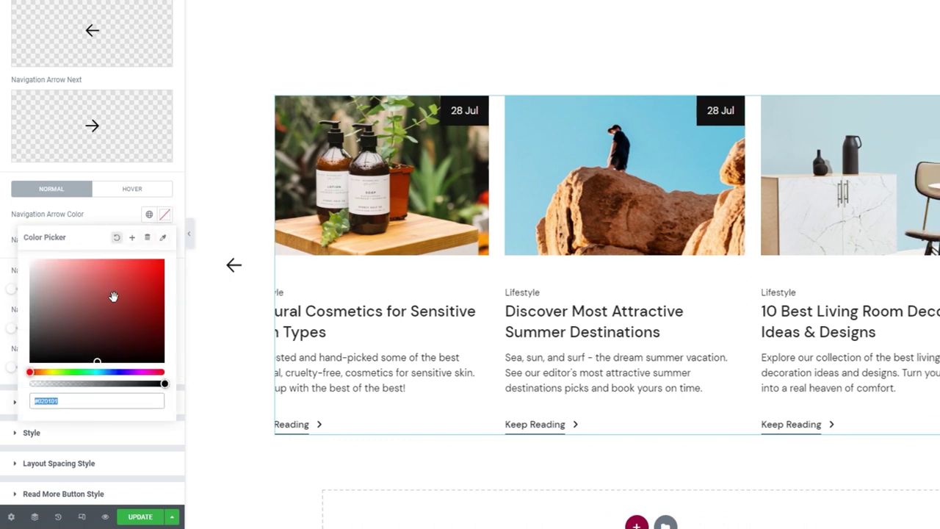
pyautogui.click(113, 296)
pyautogui.click(89, 281)
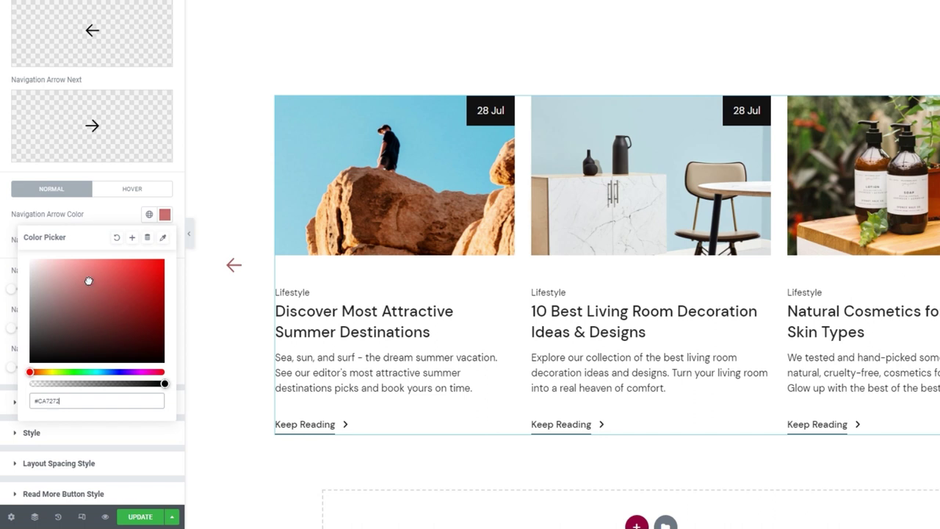
pyautogui.click(117, 239)
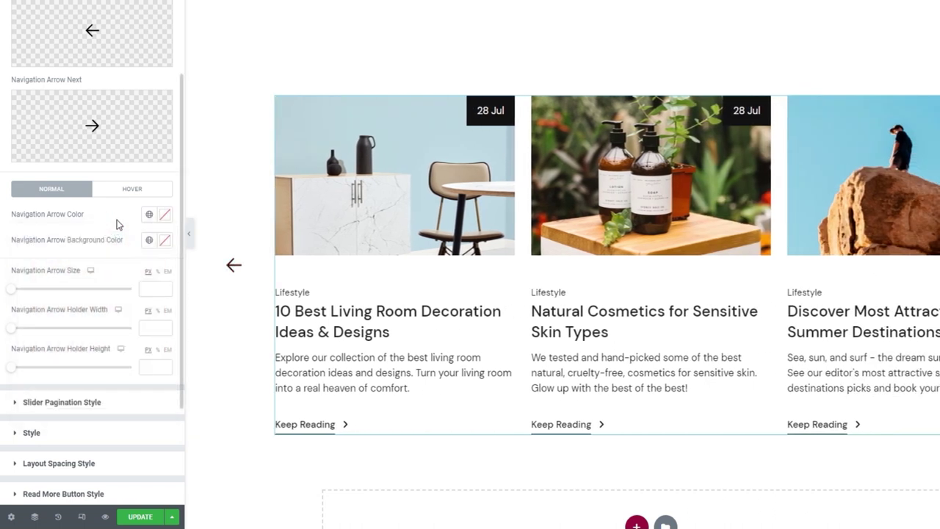
# Set the Navigation Arrow Background Color to the light red #E47070.
pyautogui.click(165, 240)
pyautogui.moveTo(101, 300); pyautogui.dragTo(99, 296)
pyautogui.click(128, 232)
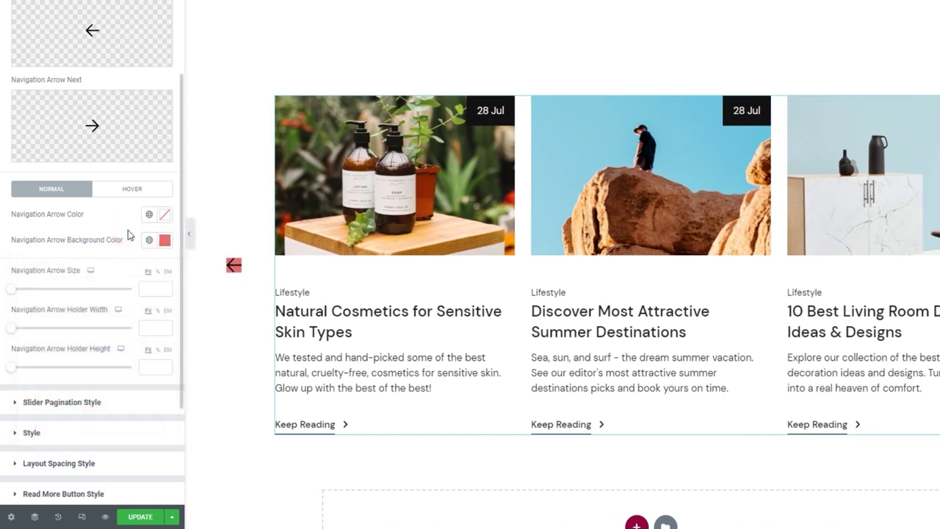
# Set the Navigation Arrow Size to 35 px, with a Holder Width of 48 px and a Holder Height of 49 px.
pyautogui.click(13, 289)
pyautogui.moveTo(13, 291); pyautogui.dragTo(56, 296)
pyautogui.moveTo(11, 328); pyautogui.dragTo(67, 337)
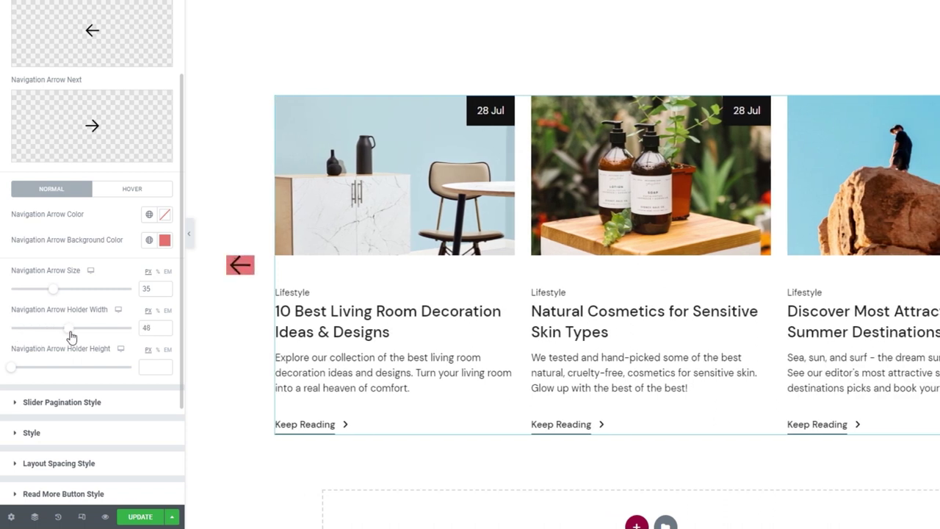
pyautogui.moveTo(11, 366); pyautogui.dragTo(73, 365)
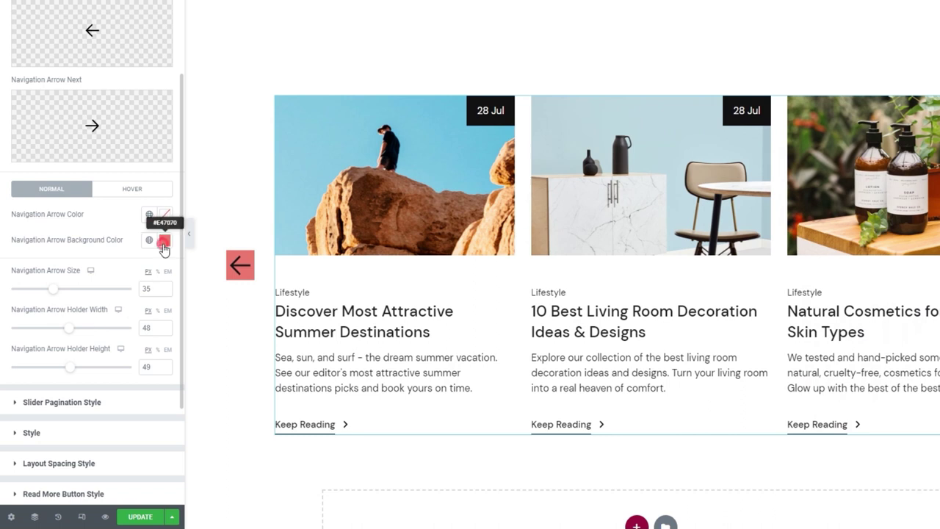
# Reset the Navigation Arrow Background Color, and clear the Navigation Arrow Holder Width and Holder Height.
pyautogui.click(164, 239)
pyautogui.click(116, 262)
pyautogui.click(117, 224)
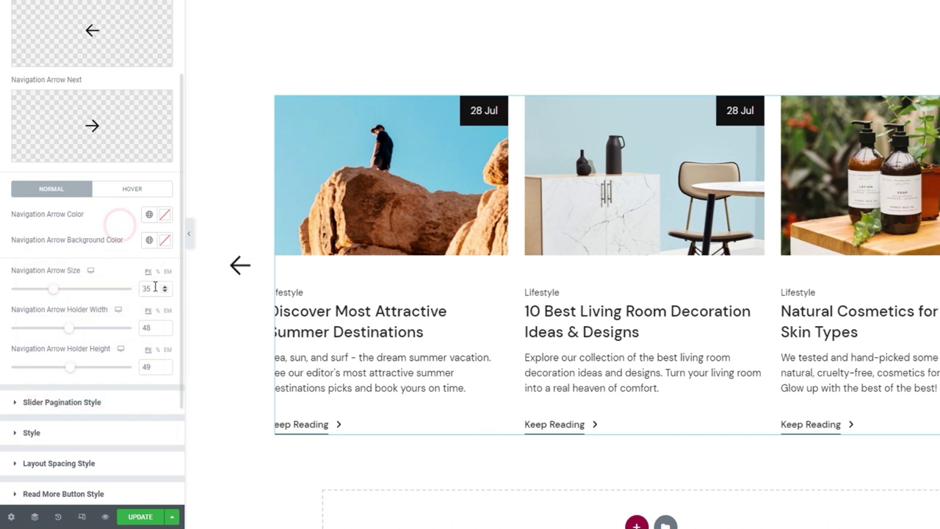
pyautogui.doubleClick(145, 327)
pyautogui.press('BackSpace')
pyautogui.doubleClick(145, 365)
pyautogui.press('BackSpace')
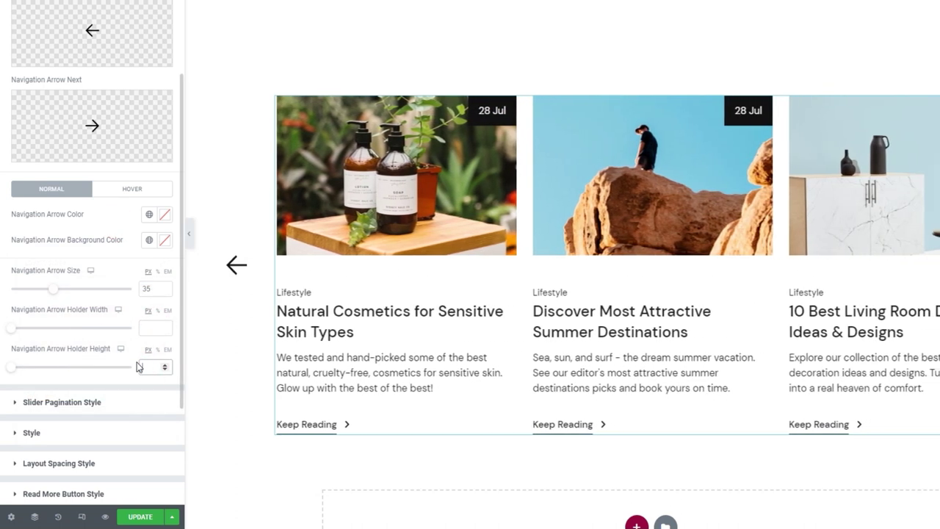
# Set the Navigation Arrow Size to 40 px.
pyautogui.click(163, 286)
pyautogui.click(164, 286)
pyautogui.click(164, 286)
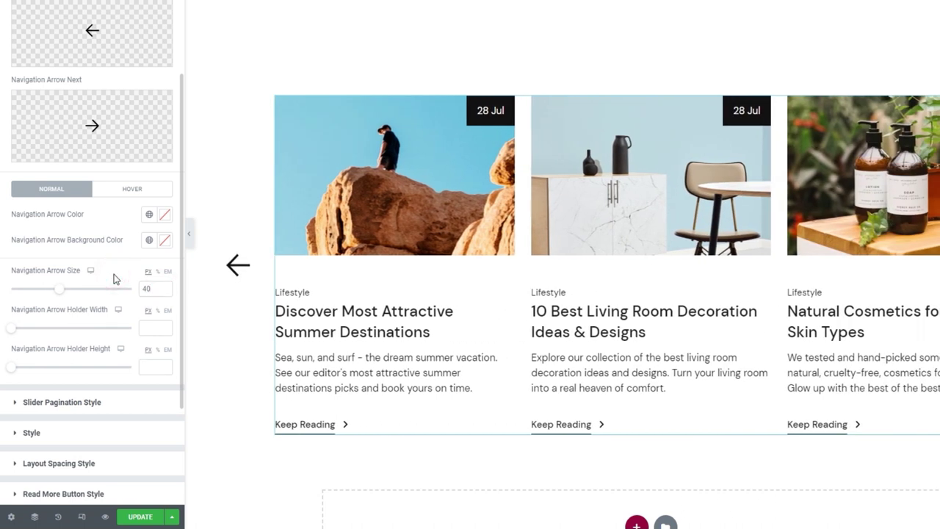
# Try a red Navigation Arrow Hover Color on the previous arrow, and reset the color.
pyautogui.click(131, 189)
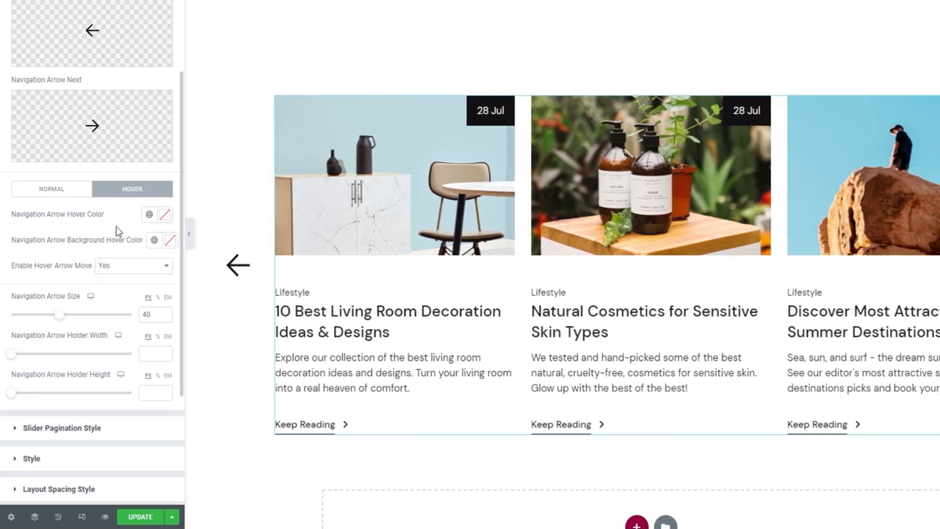
pyautogui.click(164, 215)
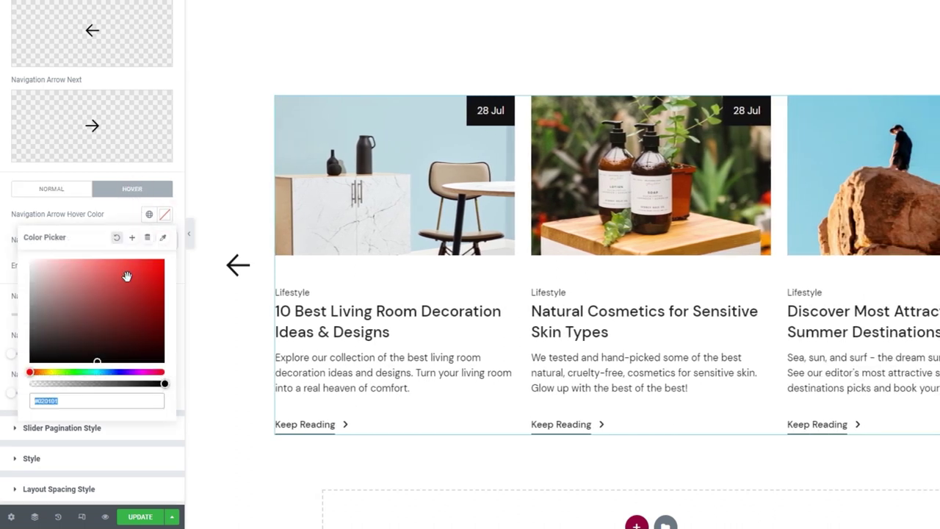
pyautogui.moveTo(127, 277); pyautogui.dragTo(115, 276)
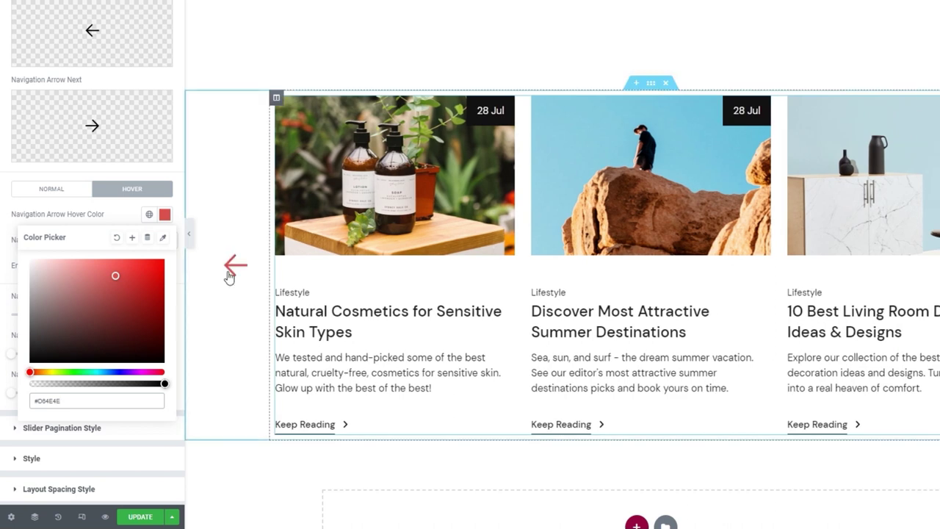
pyautogui.click(116, 237)
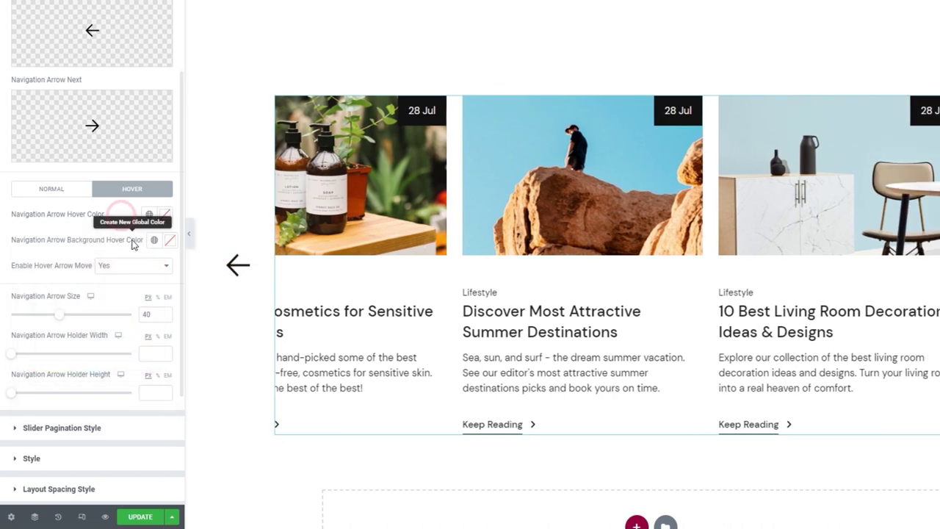
# Try a red Navigation Arrow Background Hover Color (#CD4B4B) on the previous arrow, and reset it.
pyautogui.click(169, 244)
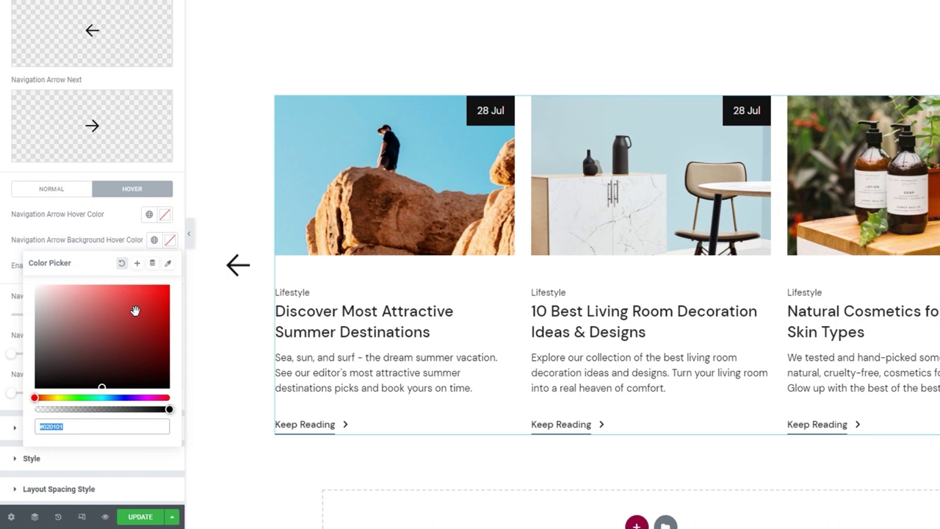
pyautogui.click(120, 304)
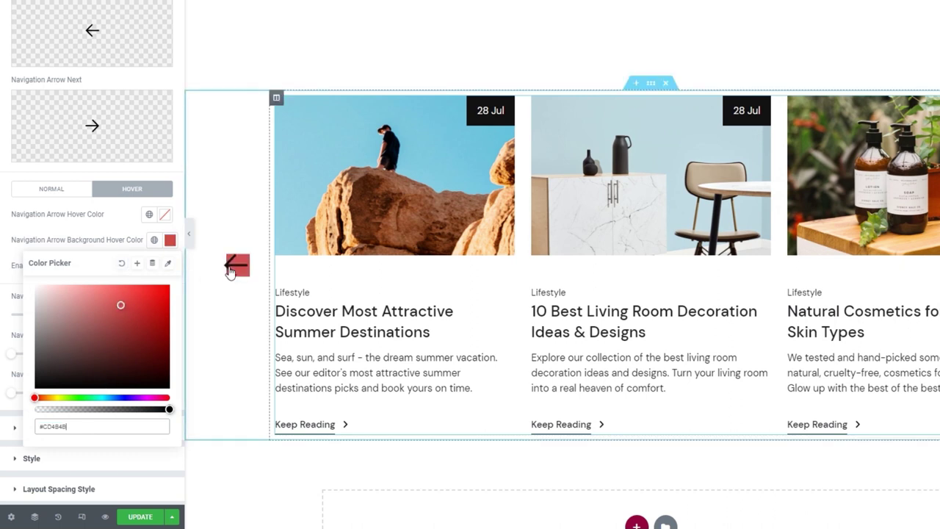
pyautogui.click(122, 263)
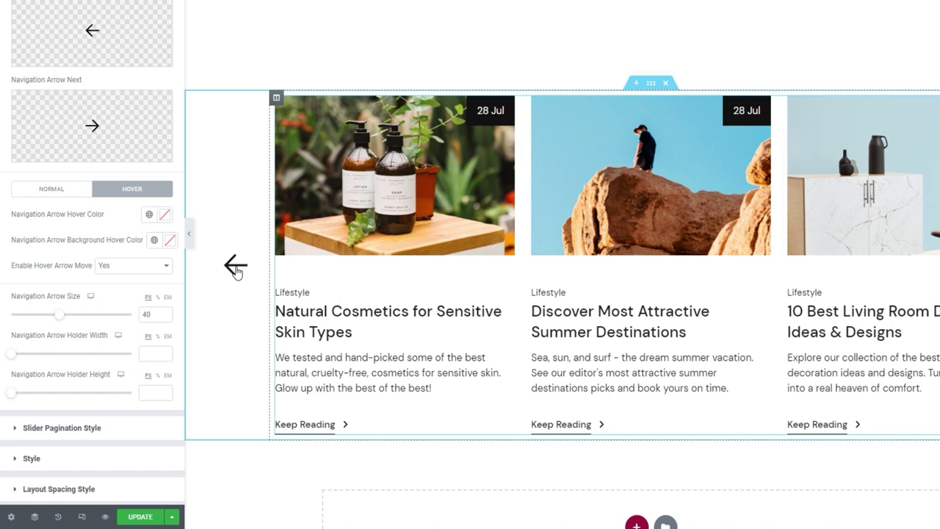
# Try Enable Hover Arrow Move set to No, and switch it back to Yes.
pyautogui.click(147, 266)
pyautogui.click(130, 288)
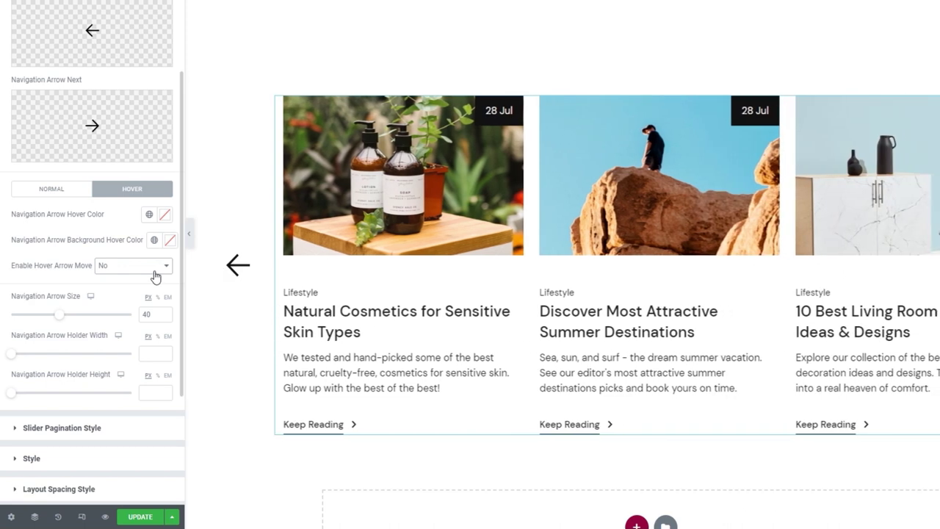
pyautogui.click(151, 267)
pyautogui.click(149, 279)
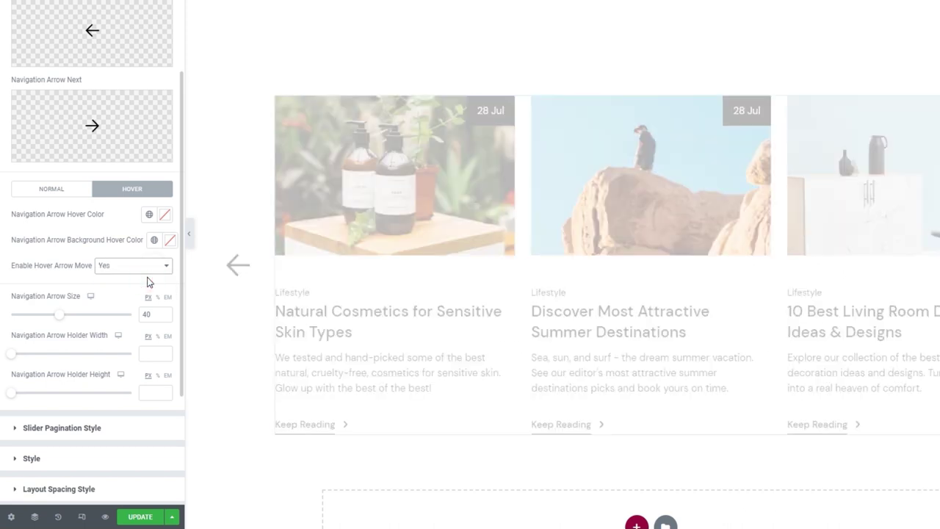
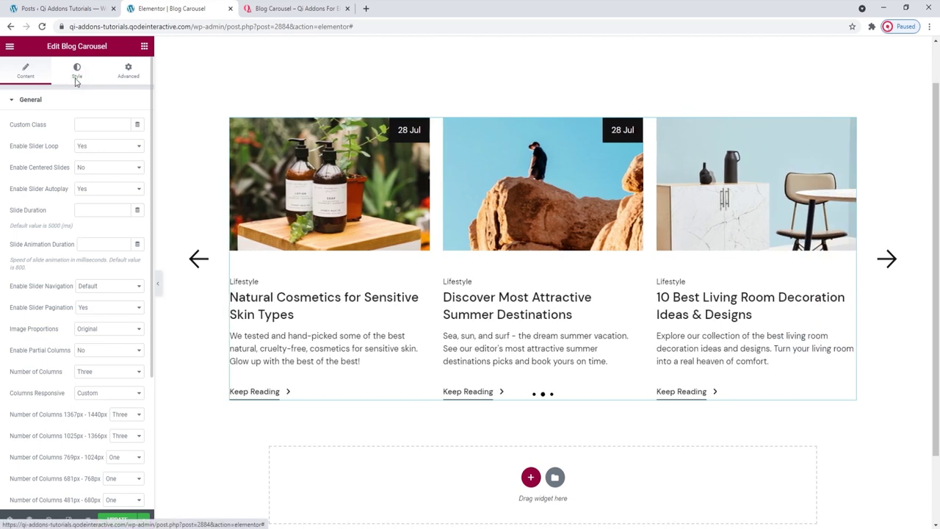
# In the Slider Pagination Style settings, set the Pagination Position to Outside and the Pagination Offset to 39 px.
pyautogui.scroll(-2, 74, 273)
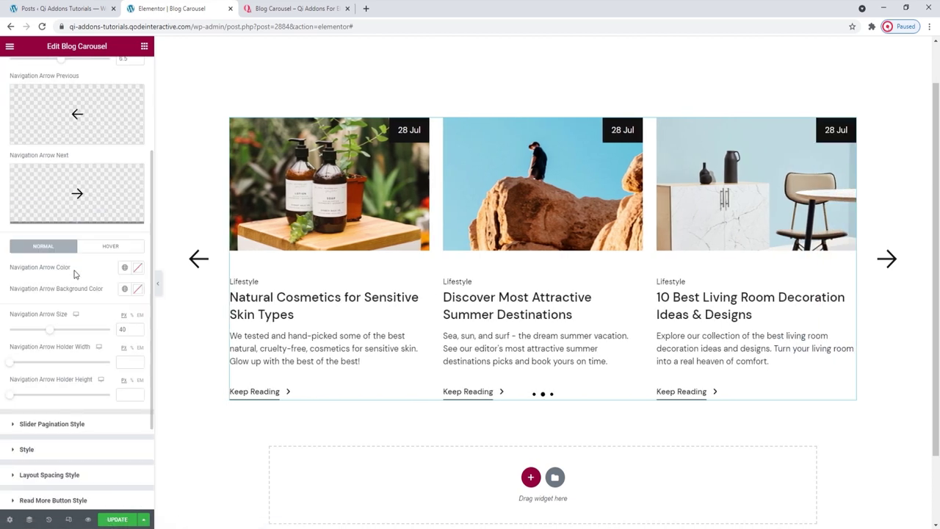
pyautogui.click(83, 424)
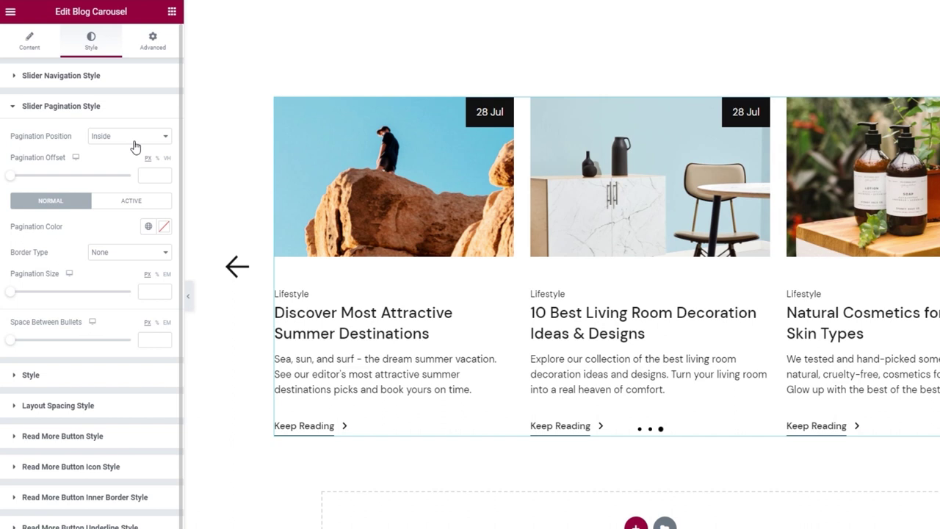
pyautogui.click(134, 141)
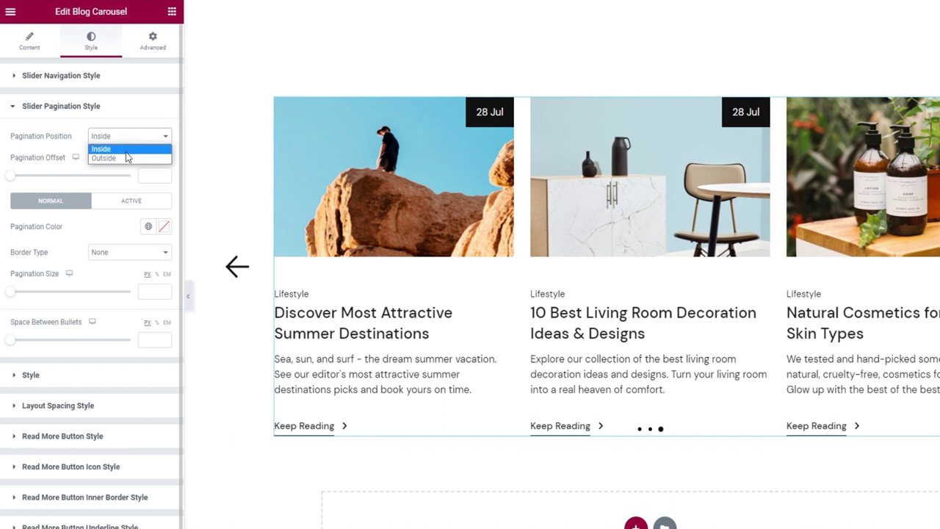
pyautogui.click(125, 158)
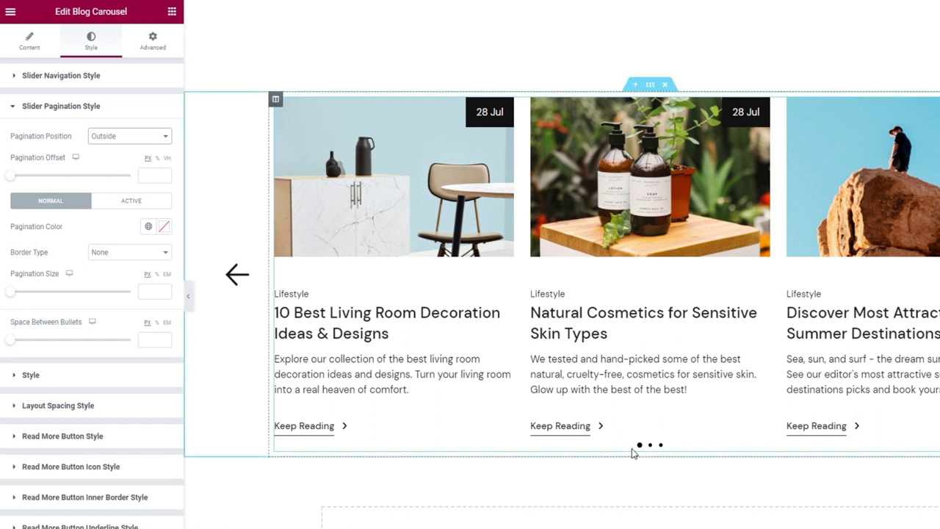
pyautogui.click(26, 180)
pyautogui.moveTo(25, 180); pyautogui.dragTo(30, 181)
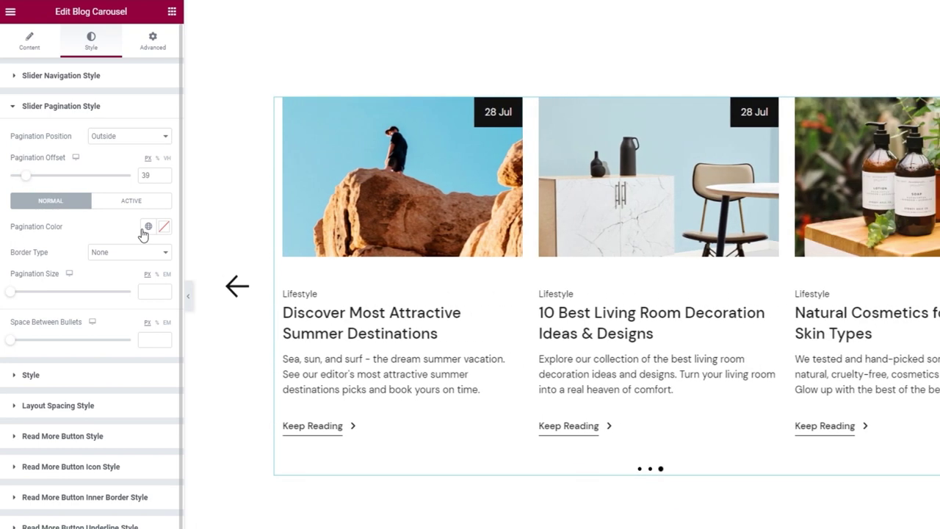
# Try a muted red Pagination Color for the bullets in their normal state, and reset it.
pyautogui.click(163, 227)
pyautogui.moveTo(94, 299); pyautogui.dragTo(86, 293)
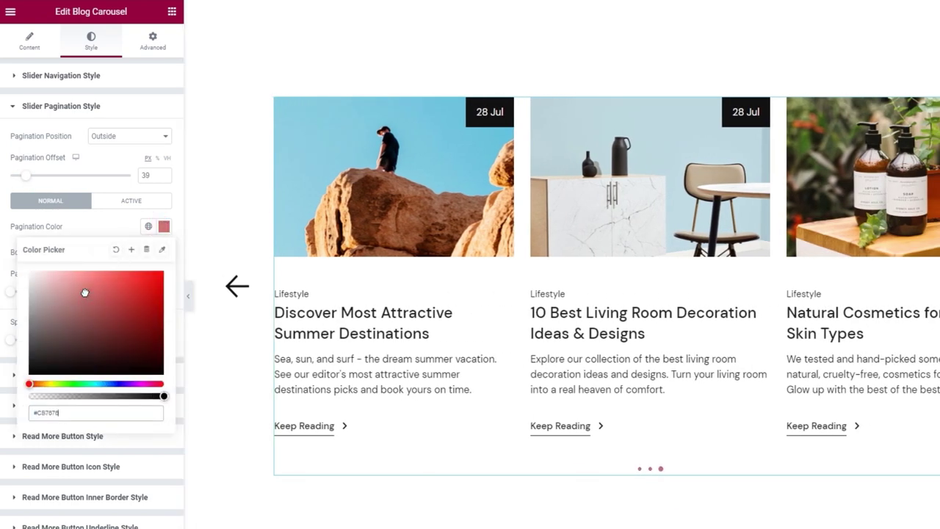
pyautogui.click(116, 249)
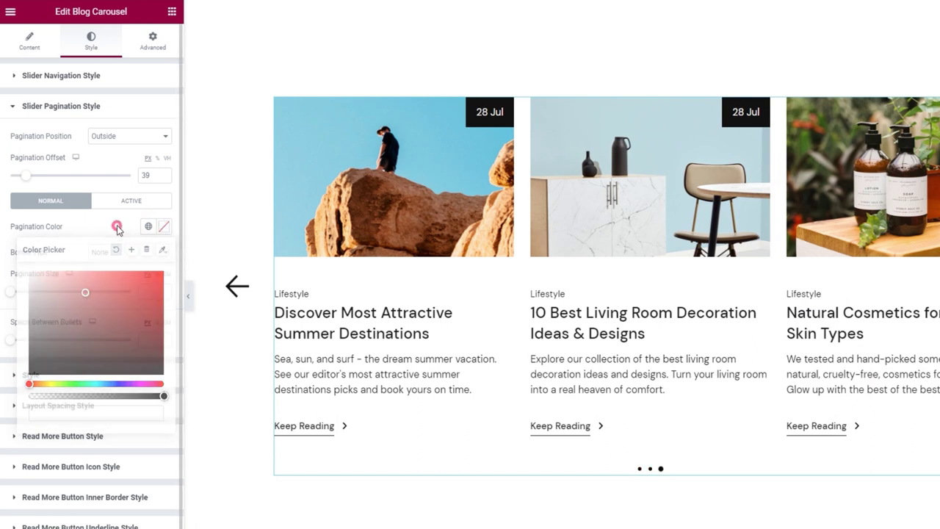
# Try a dark red (#B34A4A) as the Pagination Active Color, and reset it.
pyautogui.click(131, 201)
pyautogui.click(163, 226)
pyautogui.click(110, 304)
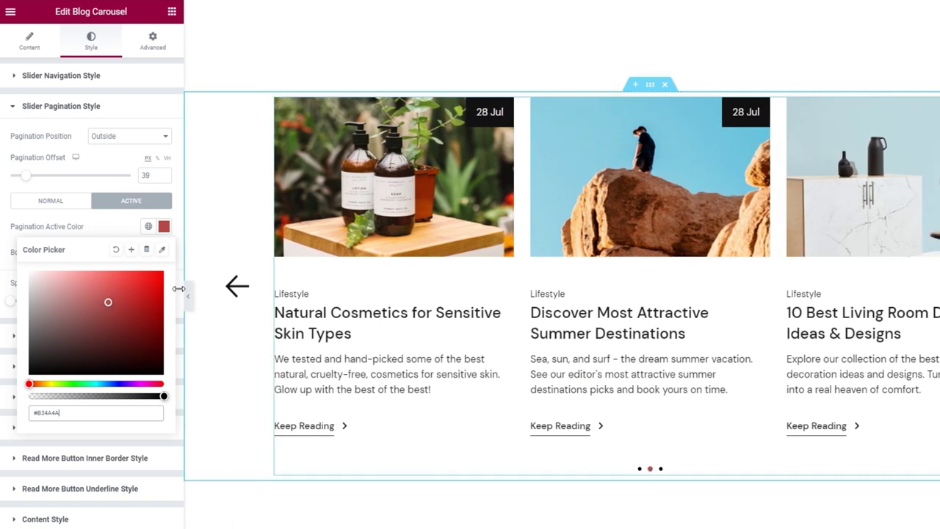
pyautogui.click(116, 249)
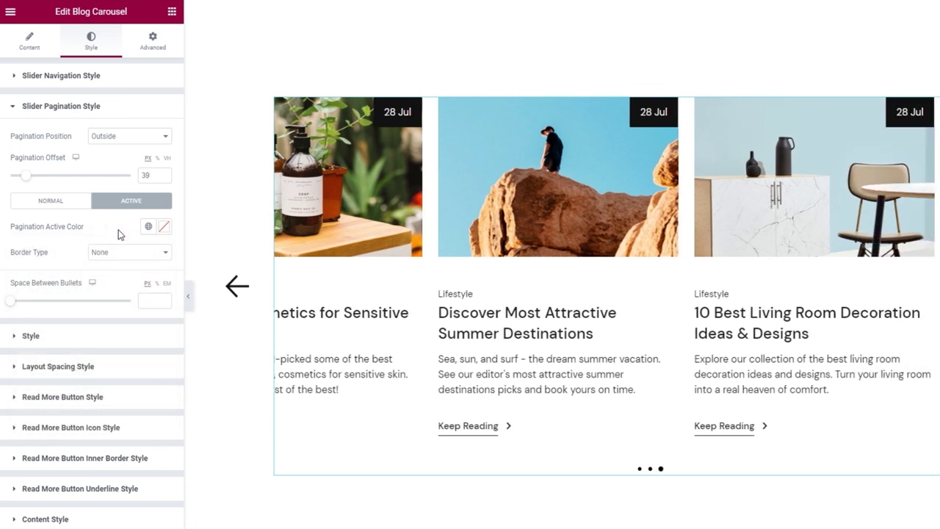
# Give the normal-state pagination bullets a Solid border with a width of 2 on all sides and a light red color.
pyautogui.click(68, 205)
pyautogui.click(135, 261)
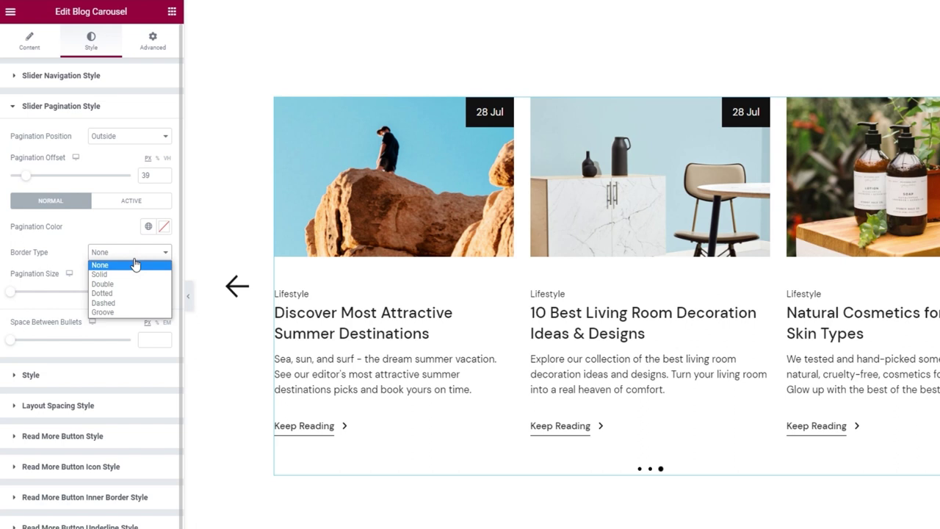
pyautogui.click(134, 273)
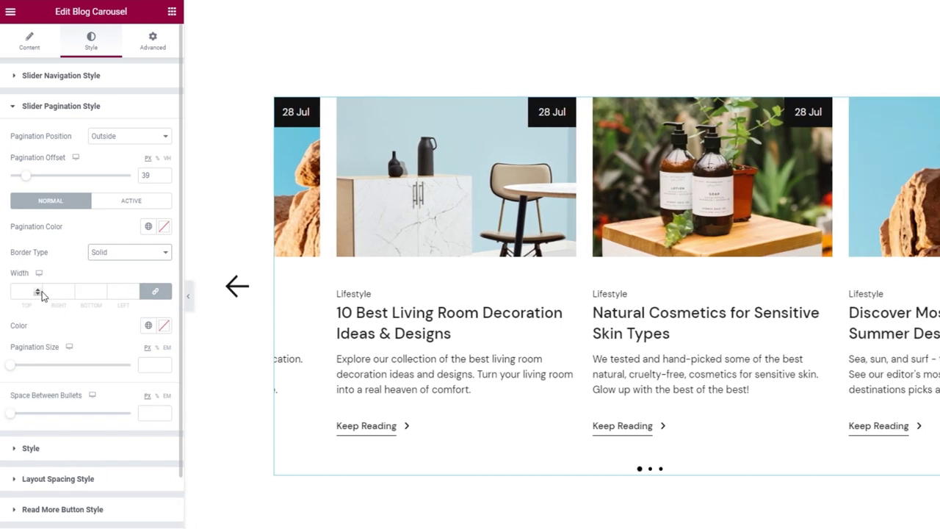
pyautogui.click(38, 290)
pyautogui.click(38, 291)
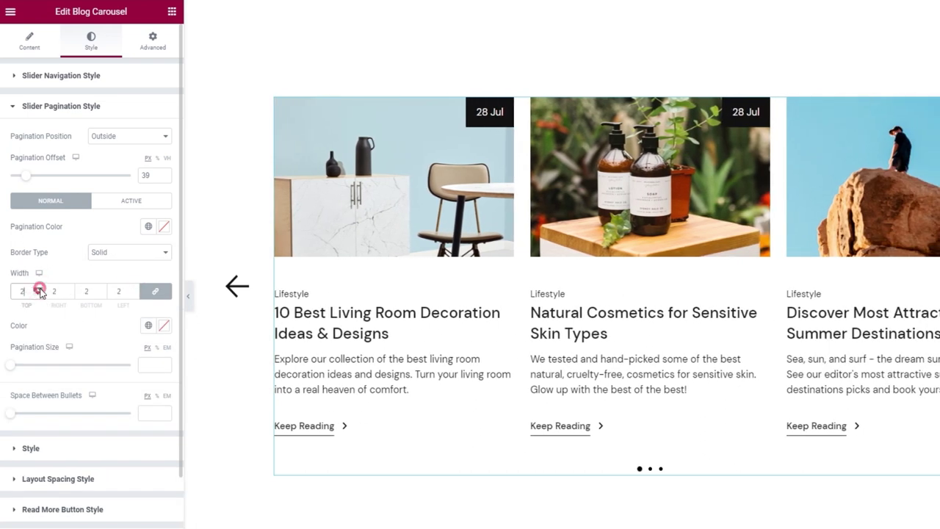
pyautogui.click(163, 328)
pyautogui.moveTo(112, 379); pyautogui.dragTo(93, 380)
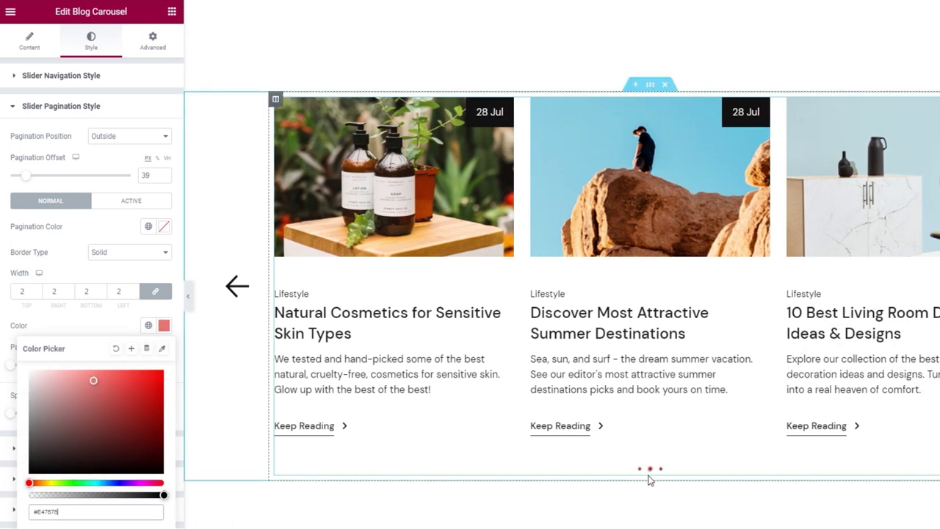
# Reset the pagination border color and set the Border Type back to None.
pyautogui.click(116, 348)
pyautogui.click(118, 327)
pyautogui.click(117, 251)
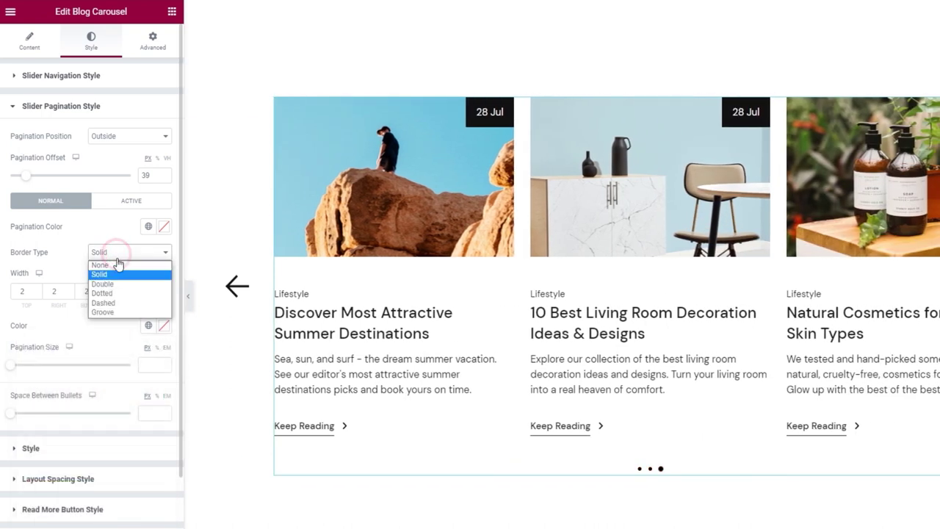
pyautogui.click(119, 266)
# Set the Pagination Size to 13 px and the Space Between Bullets to 14 px.
pyautogui.moveTo(12, 291); pyautogui.dragTo(30, 298)
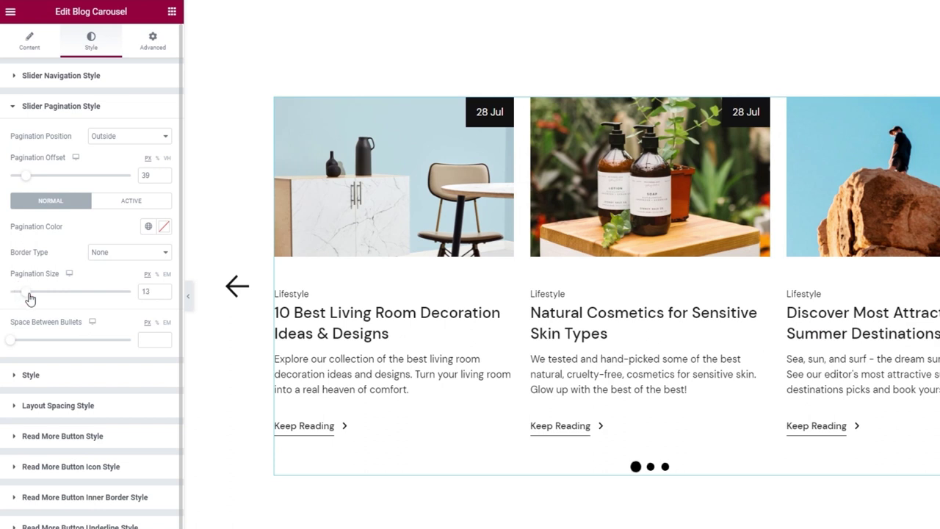
pyautogui.moveTo(10, 340); pyautogui.dragTo(28, 348)
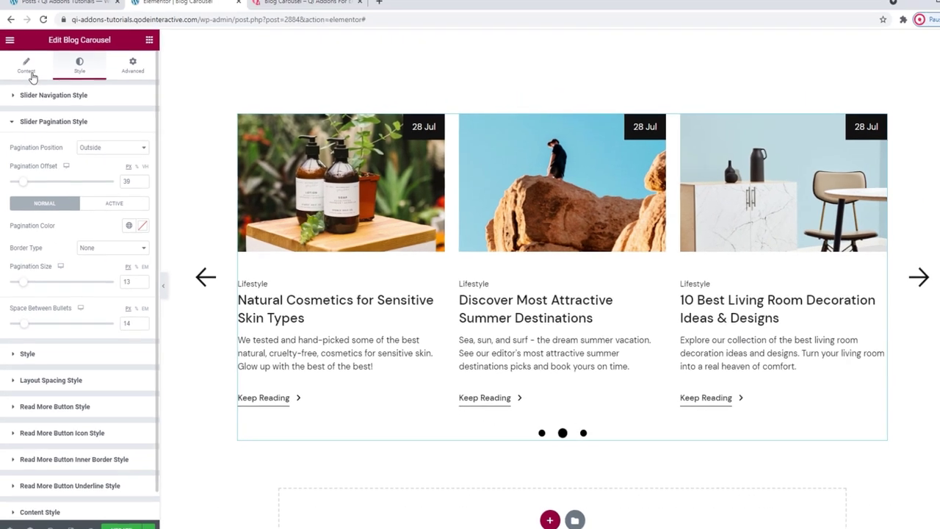
# Turn off the carousel's slider pagination by setting Enable Slider Pagination to No in the general content settings.
pyautogui.click(35, 51)
pyautogui.scroll(-2, 55, 242)
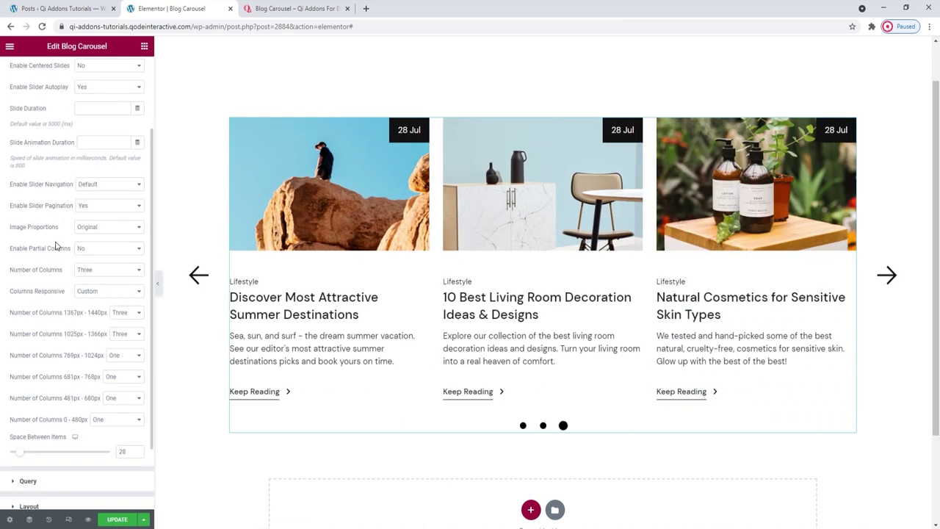
pyautogui.click(95, 207)
pyautogui.click(94, 225)
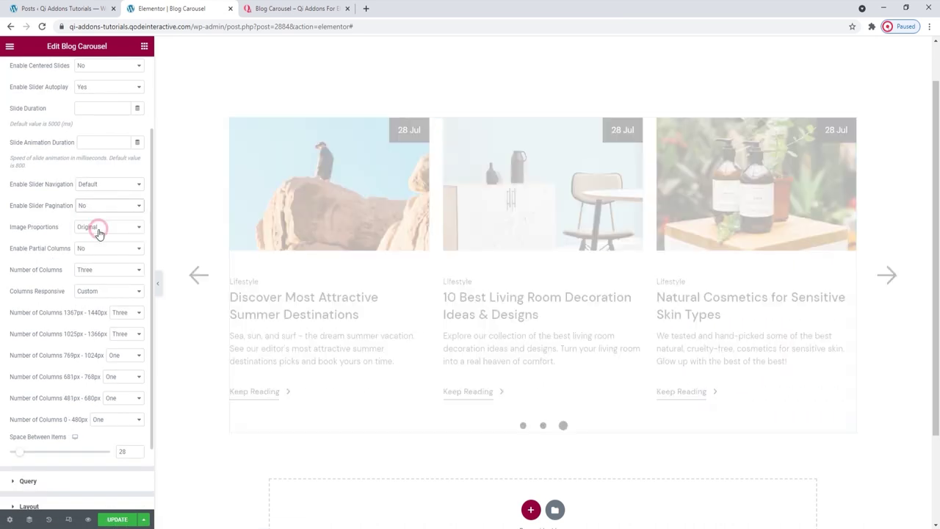
pyautogui.scroll(10, 82, 169)
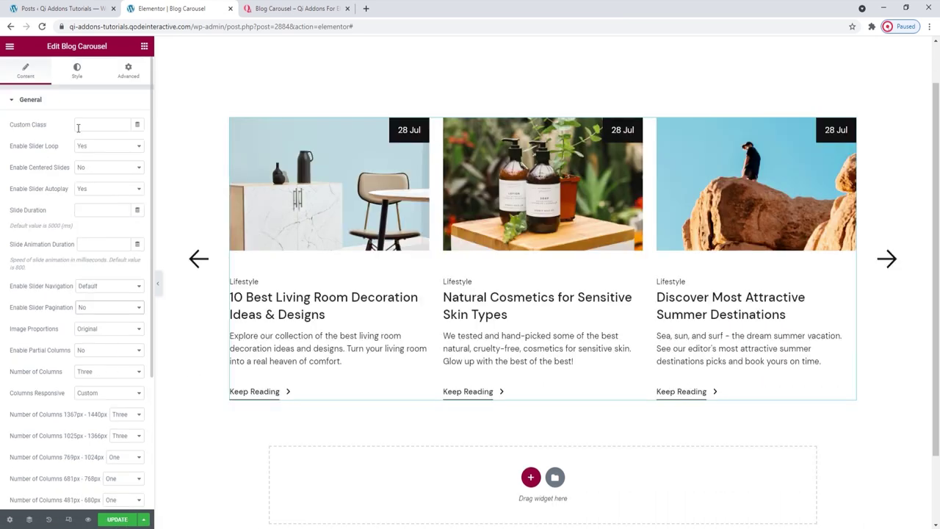
# In the general Style settings of the widget, try a dark red as the Title Color, and reset it.
pyautogui.click(77, 71)
pyautogui.scroll(-5, 85, 330)
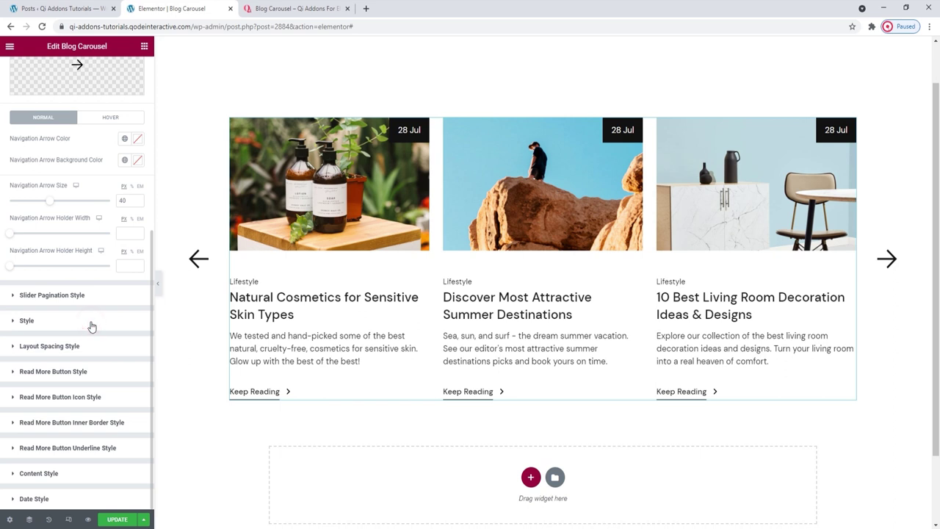
pyautogui.click(91, 326)
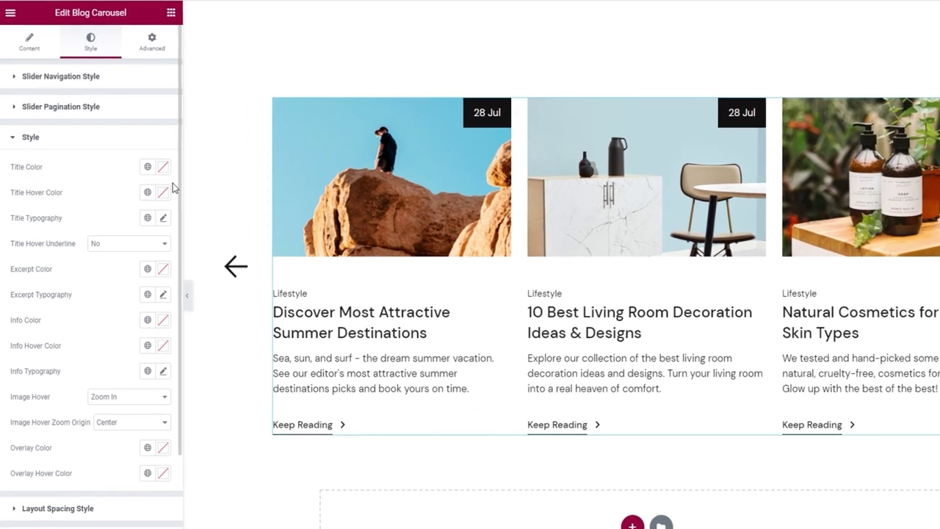
pyautogui.click(137, 176)
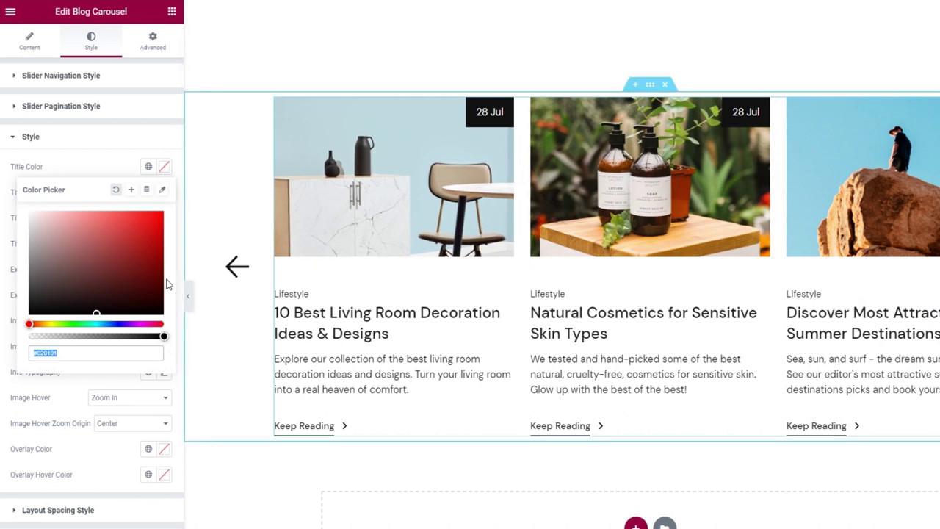
pyautogui.click(130, 252)
pyautogui.moveTo(130, 252); pyautogui.dragTo(118, 250)
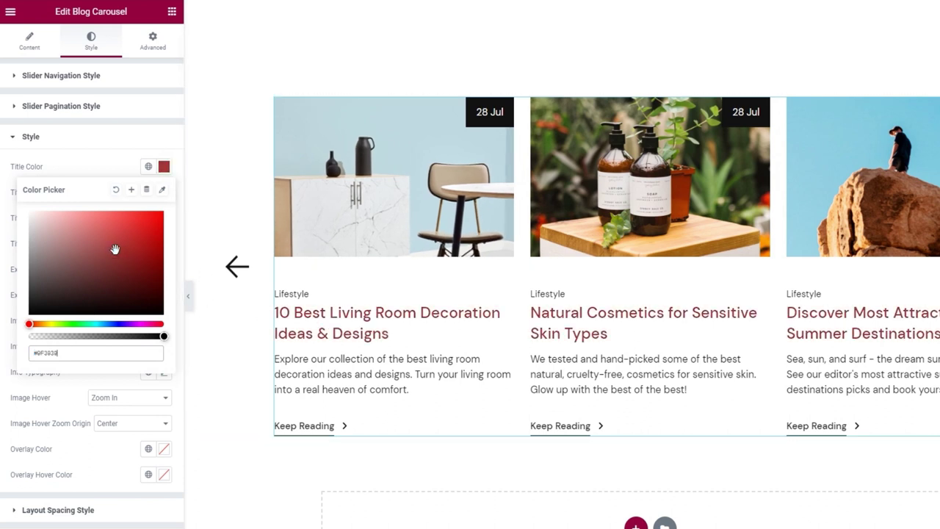
pyautogui.click(115, 190)
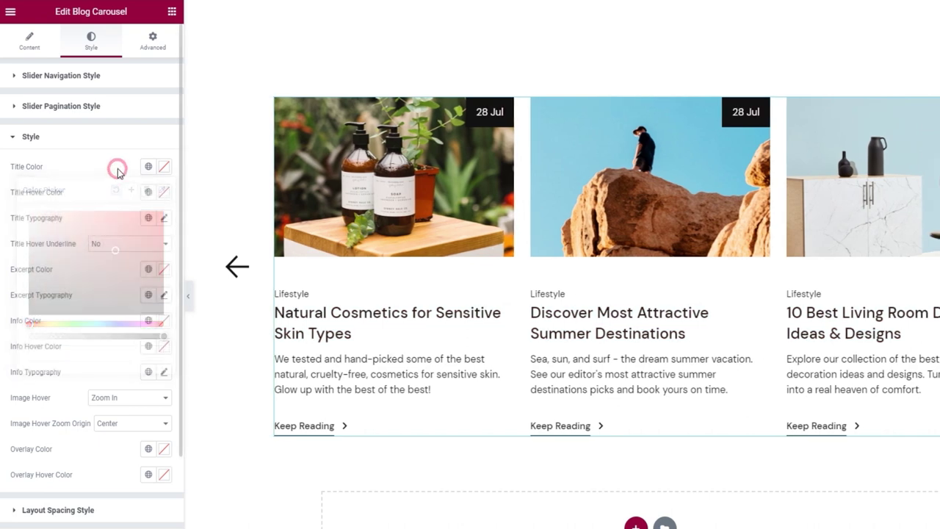
# Try a light red (#C05C5C) as the Title Hover Color, and reset it.
pyautogui.click(164, 193)
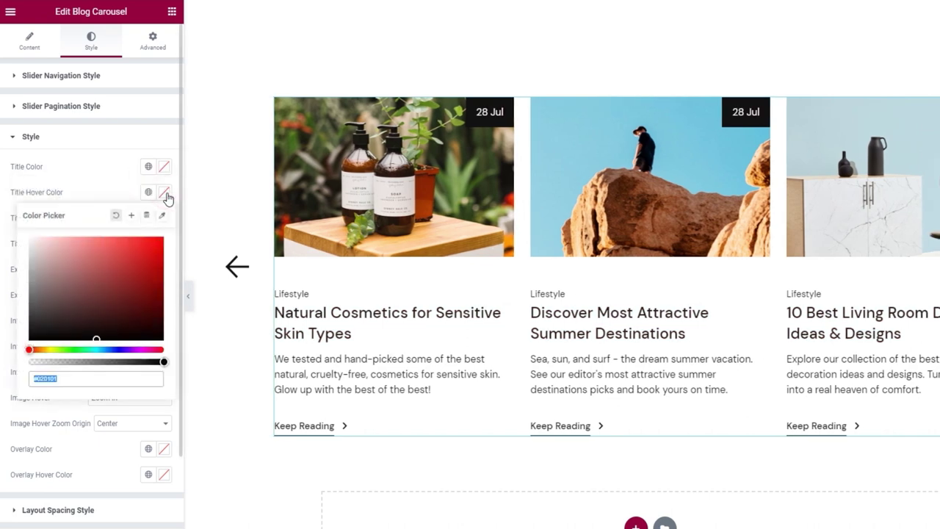
pyautogui.moveTo(119, 292); pyautogui.dragTo(99, 263)
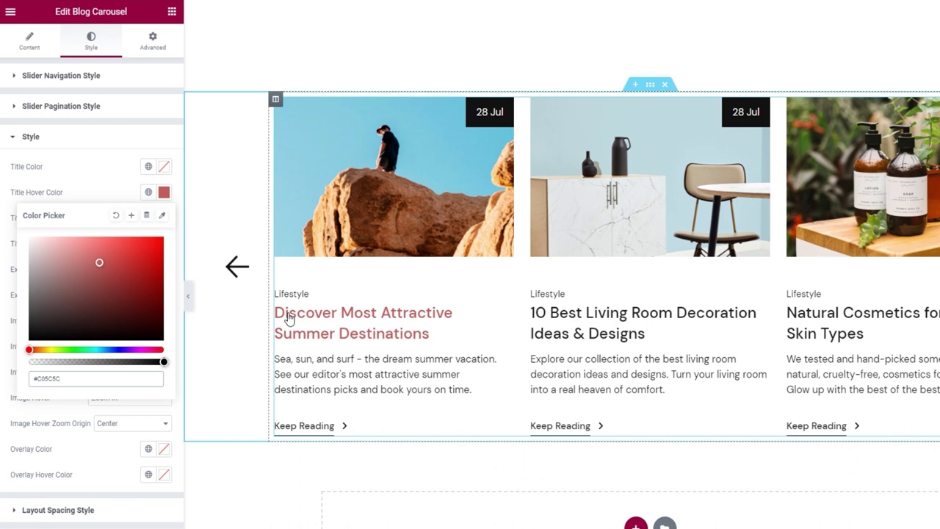
pyautogui.click(116, 215)
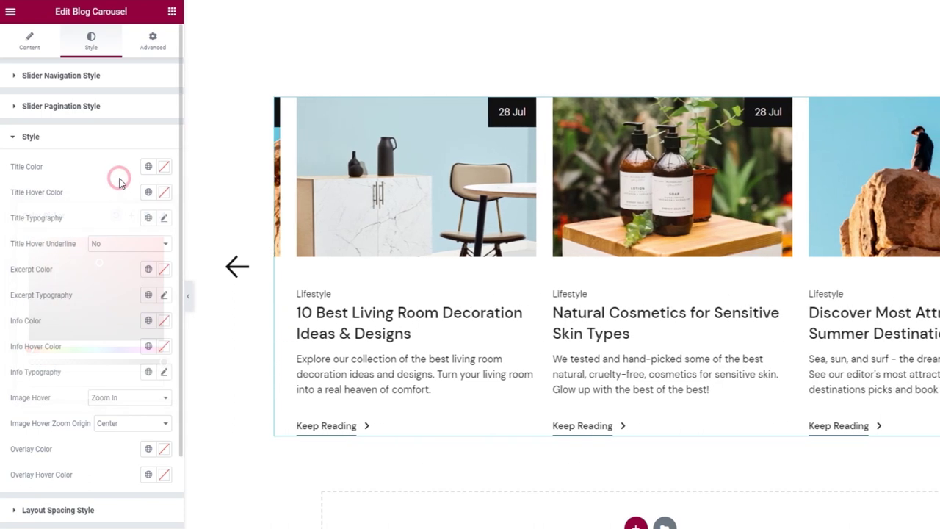
# Open the Title Typography settings and review the available font families and weights.
pyautogui.click(163, 218)
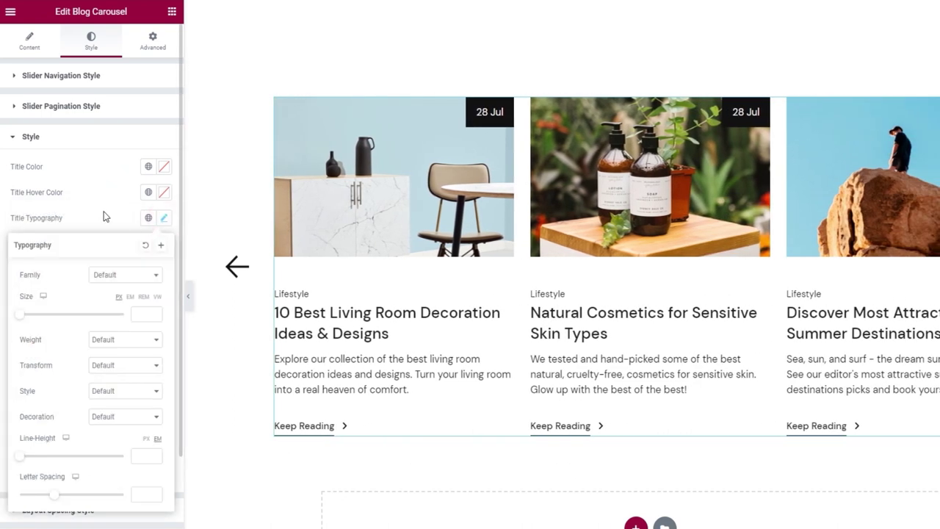
pyautogui.scroll(-1, 86, 202)
pyautogui.click(129, 217)
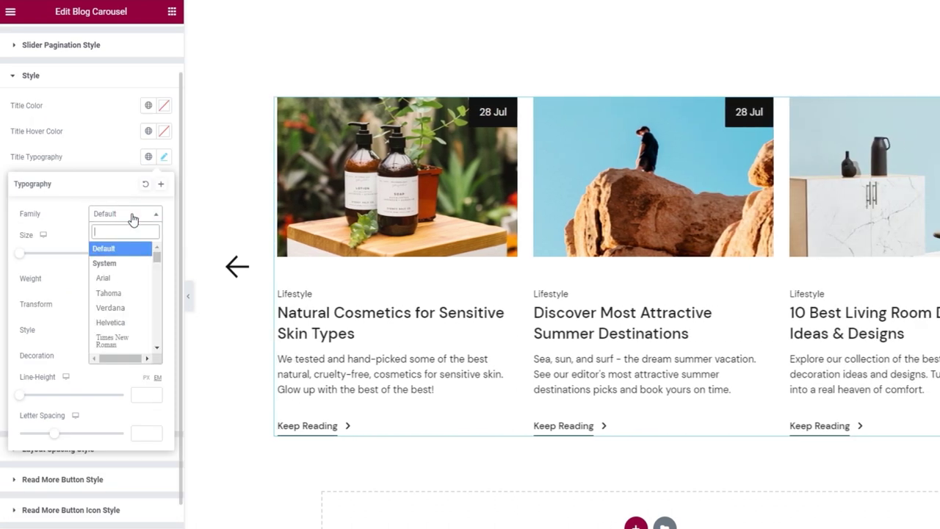
pyautogui.scroll(-2, 131, 279)
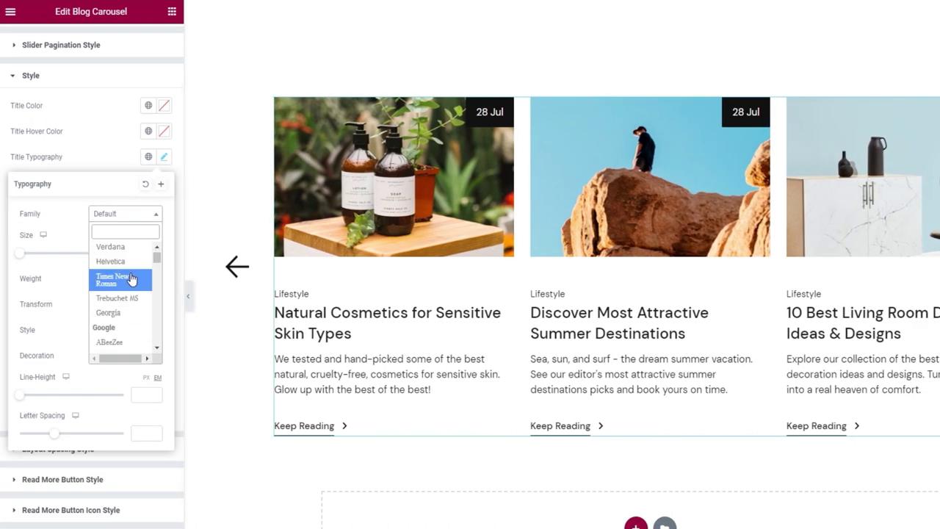
pyautogui.click(130, 218)
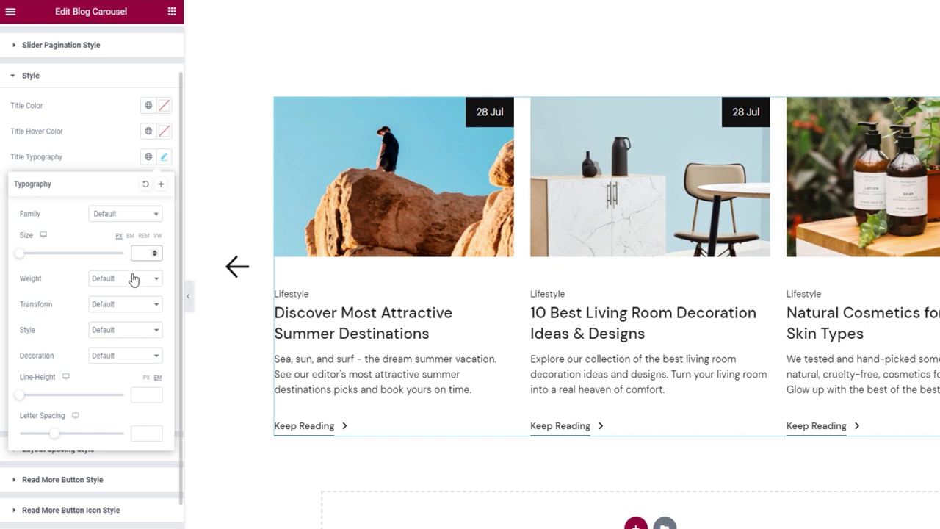
pyautogui.click(133, 279)
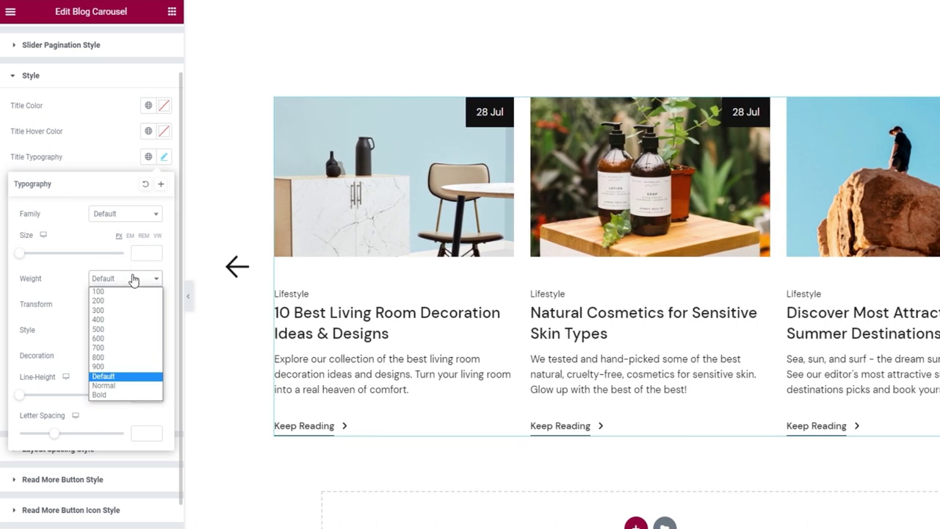
pyautogui.click(133, 278)
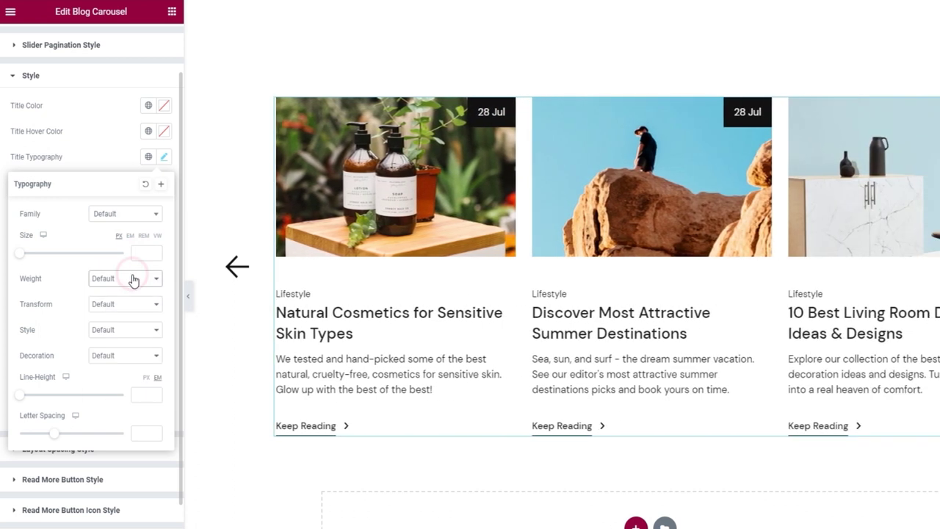
# Review the Transform, Style and Decoration options of the title typography, and close its settings.
pyautogui.click(133, 304)
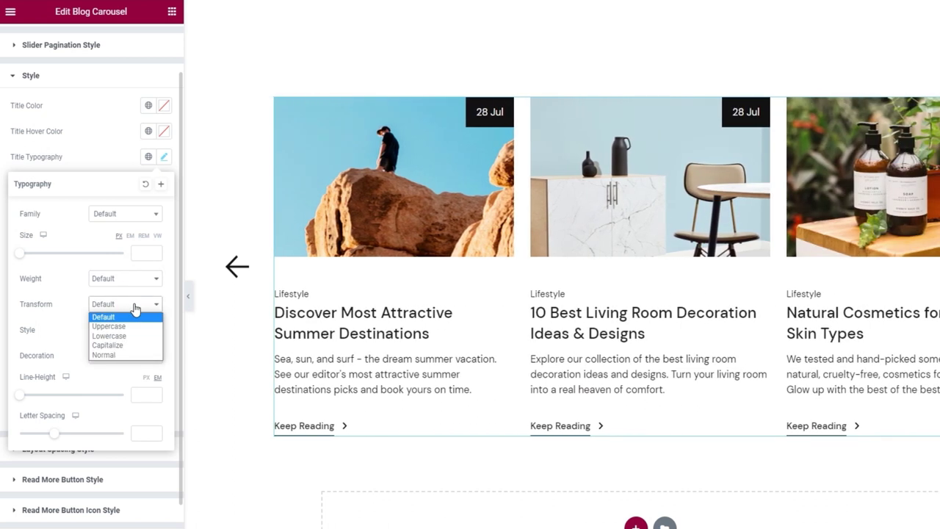
pyautogui.click(135, 307)
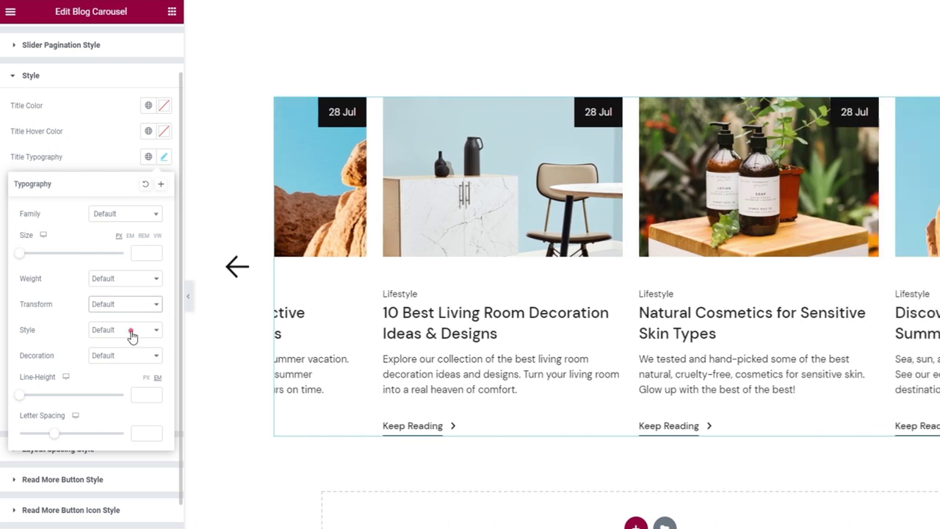
pyautogui.click(132, 331)
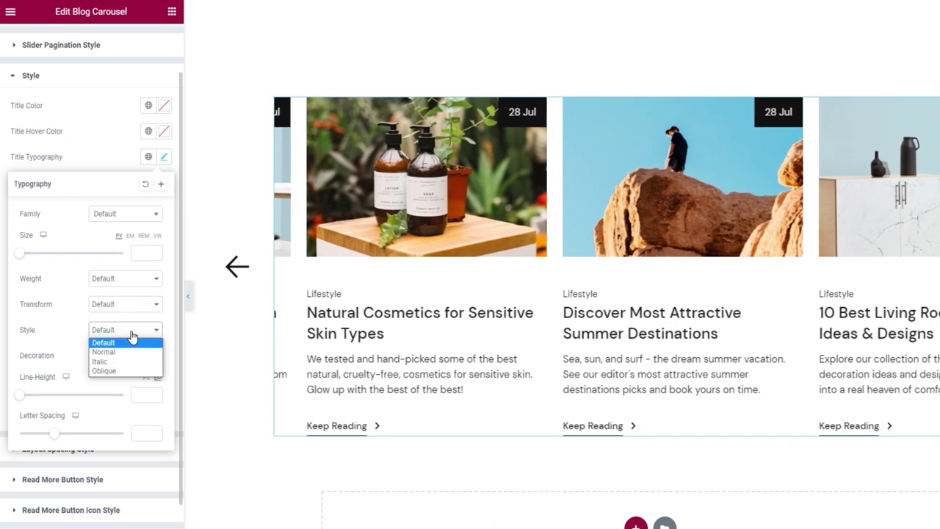
pyautogui.click(133, 336)
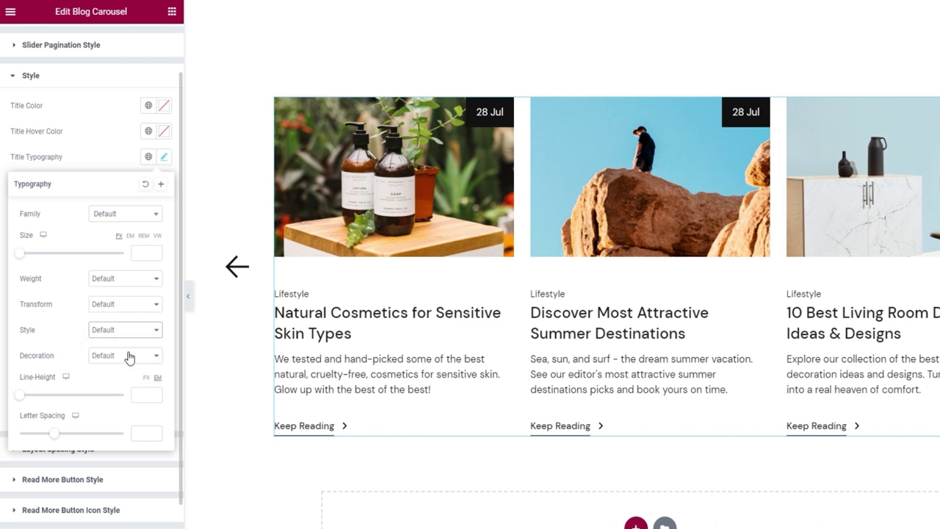
pyautogui.click(130, 357)
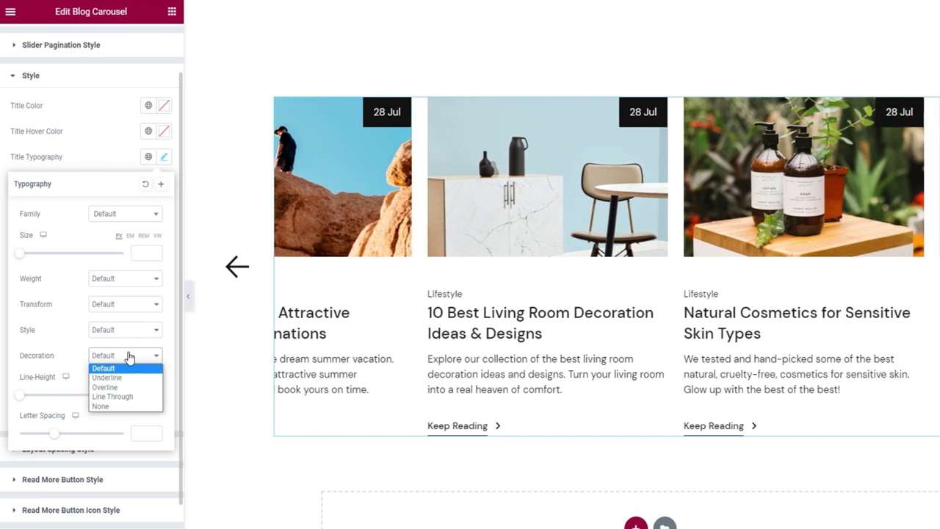
pyautogui.click(130, 356)
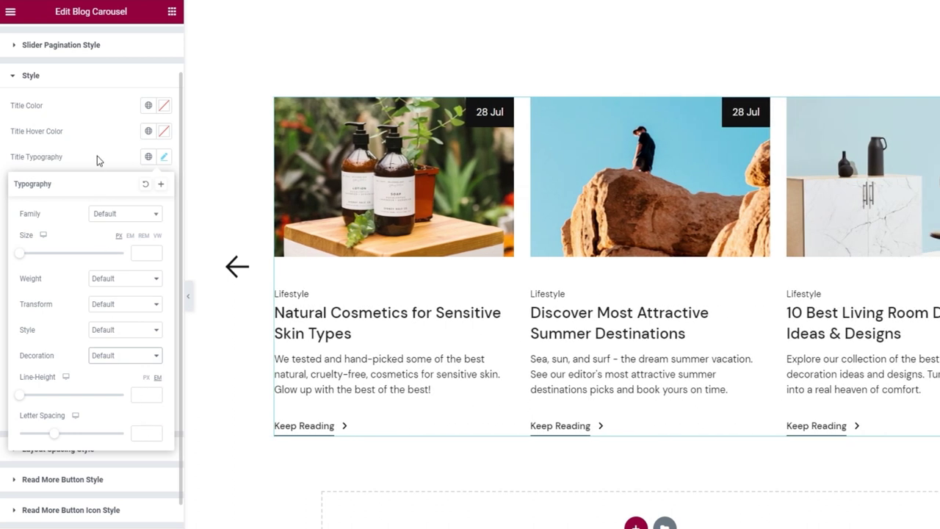
pyautogui.click(98, 155)
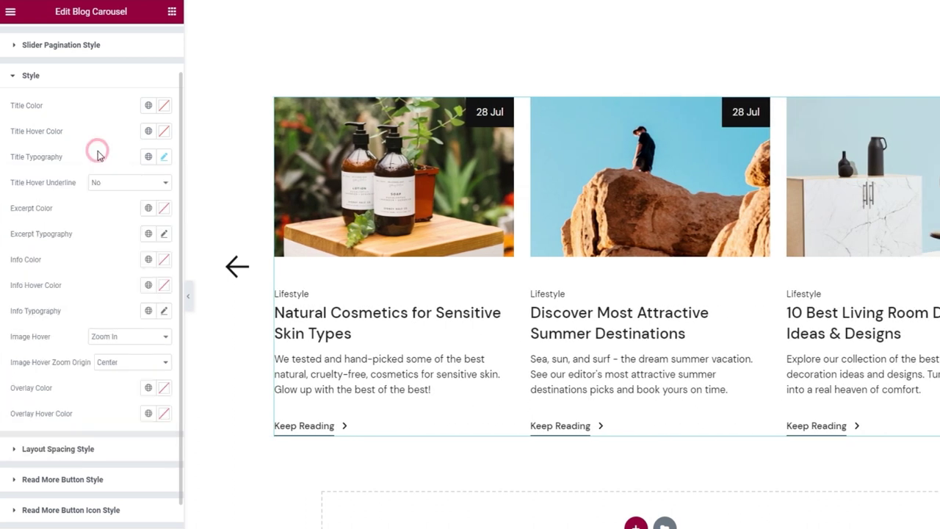
# Try Yes for the Title Hover Underline, and set it back to No.
pyautogui.click(127, 189)
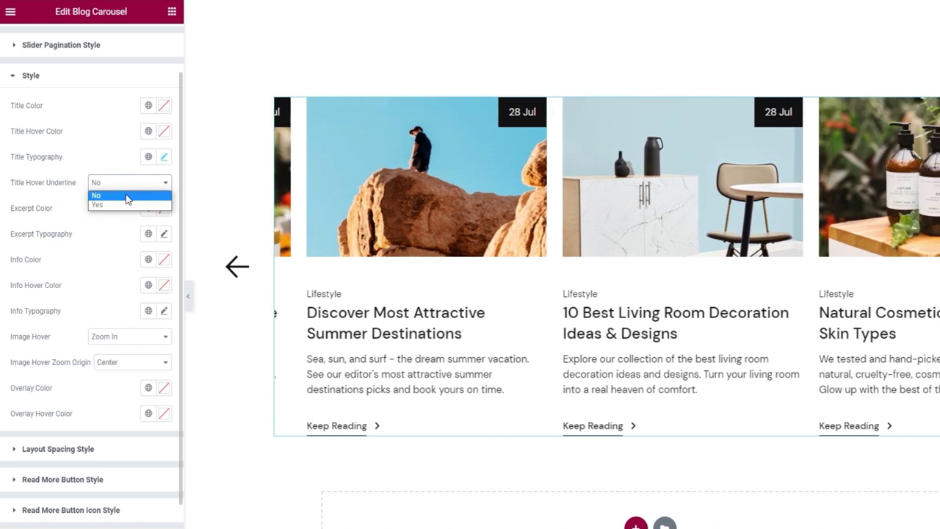
pyautogui.click(123, 208)
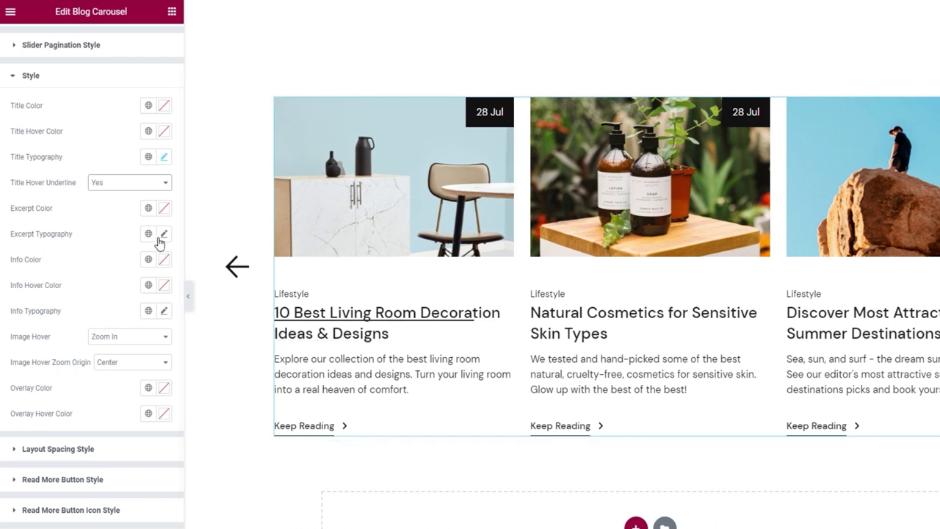
pyautogui.click(130, 185)
pyautogui.click(129, 200)
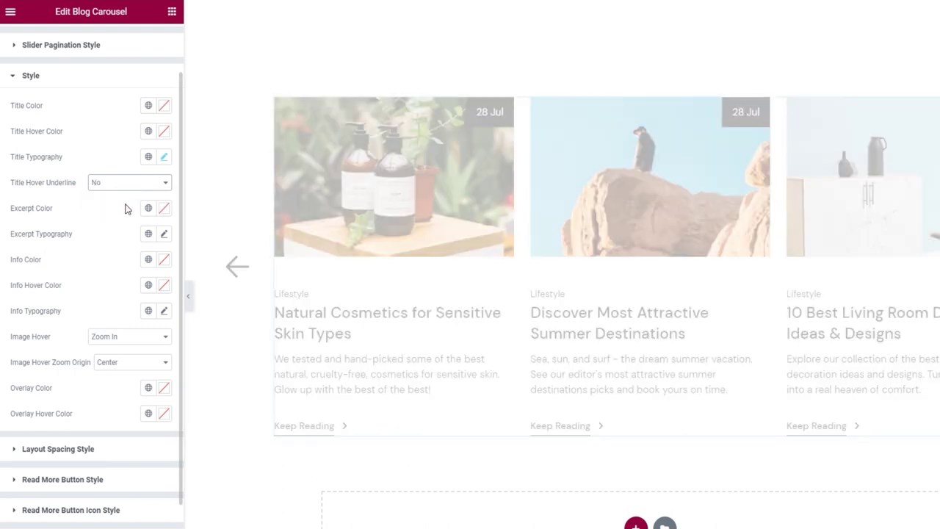
# Try a dark red (#AD3737) as the Excerpt Color, and reset it.
pyautogui.click(163, 210)
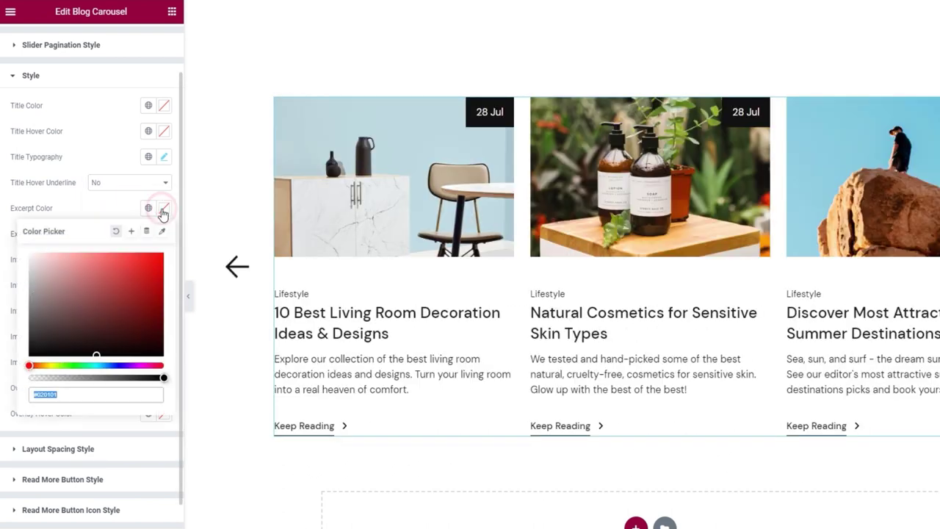
pyautogui.click(131, 285)
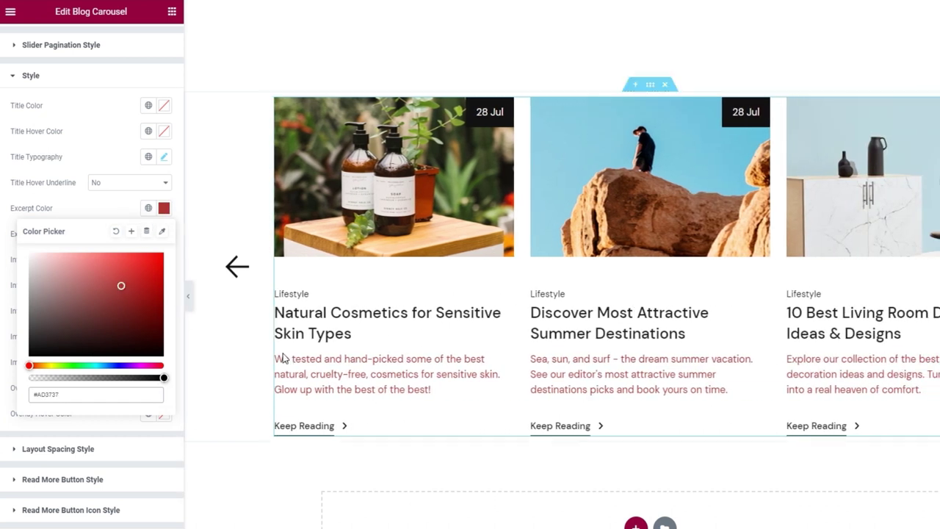
pyautogui.click(116, 231)
pyautogui.click(120, 208)
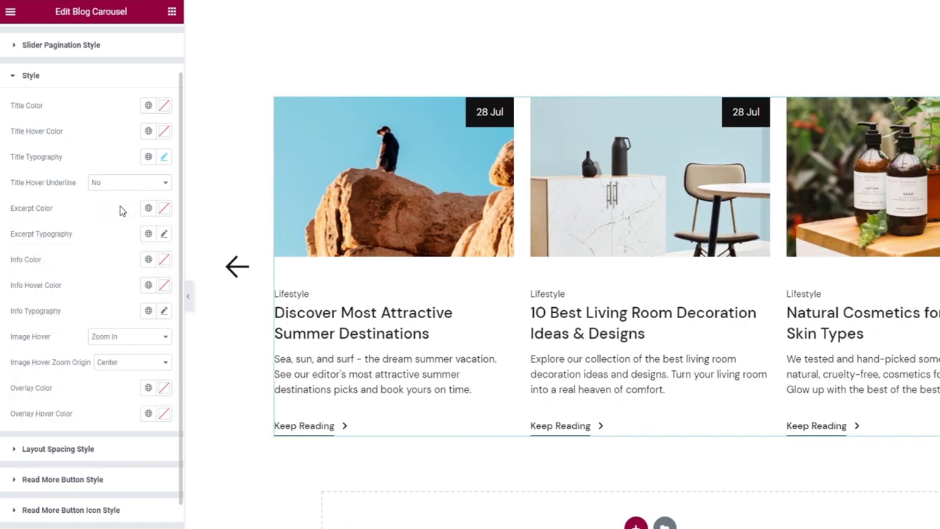
# Review the Excerpt Typography settings and close them.
pyautogui.click(163, 238)
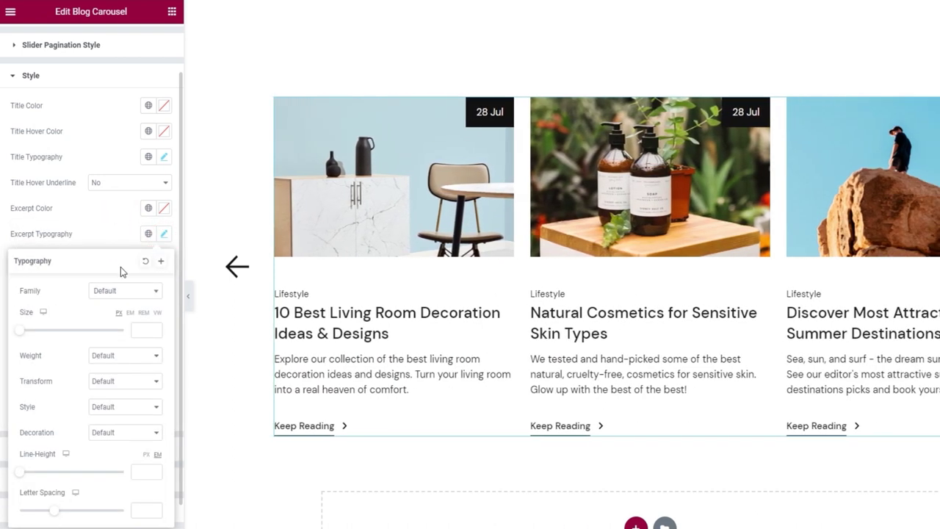
pyautogui.scroll(-1, 120, 270)
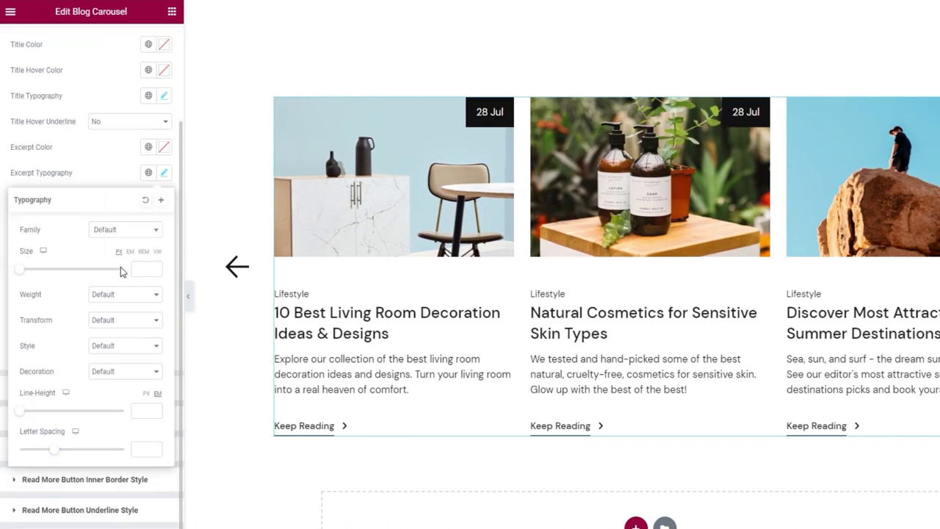
pyautogui.click(114, 173)
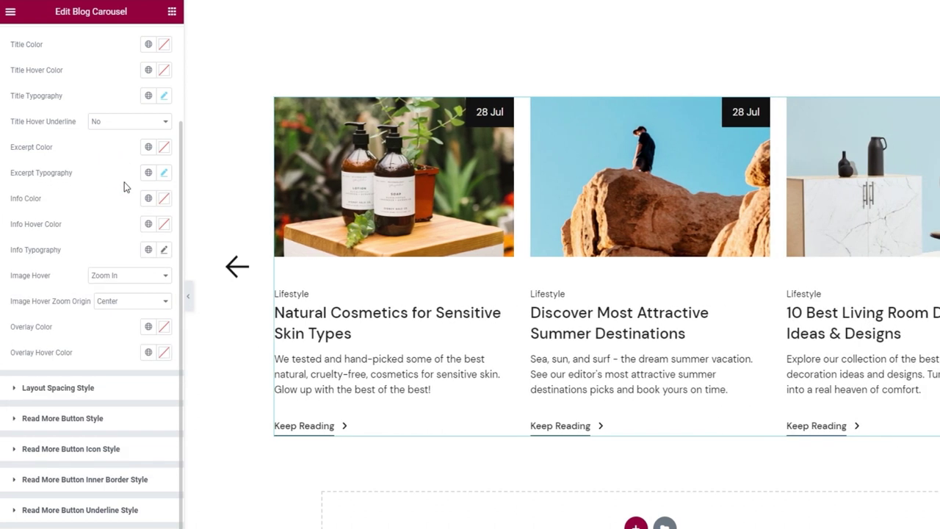
# Set the Info Color to black (#000000) and close the color picker.
pyautogui.click(163, 198)
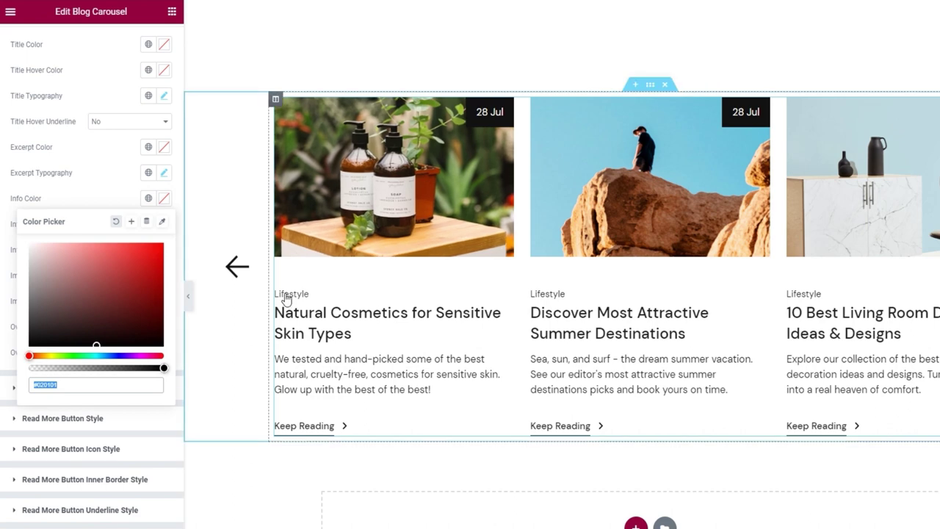
pyautogui.moveTo(137, 279); pyautogui.dragTo(107, 261)
pyautogui.tripleClick(68, 384)
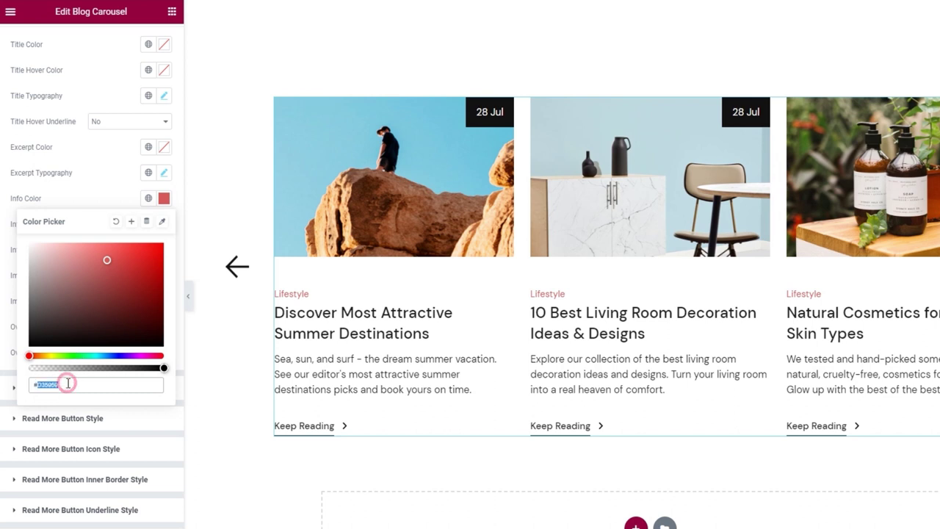
pyautogui.write('#000000')
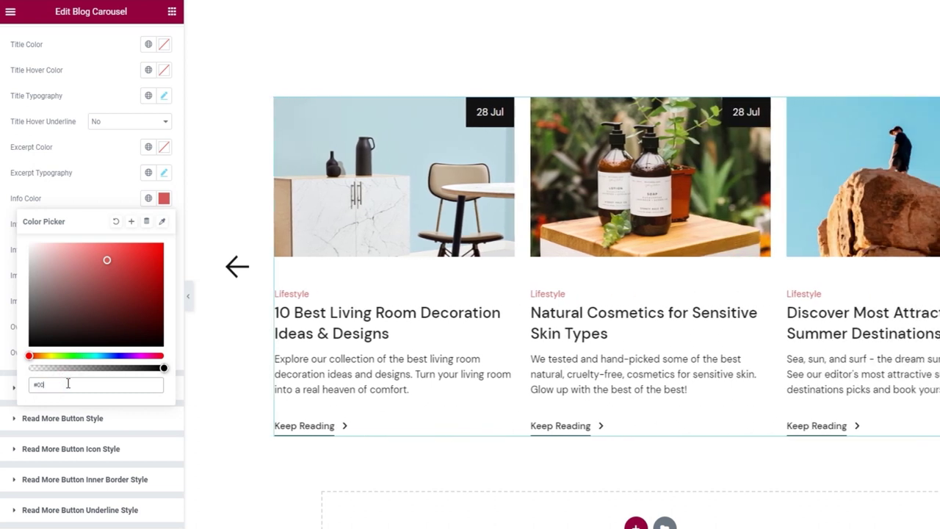
pyautogui.click(118, 199)
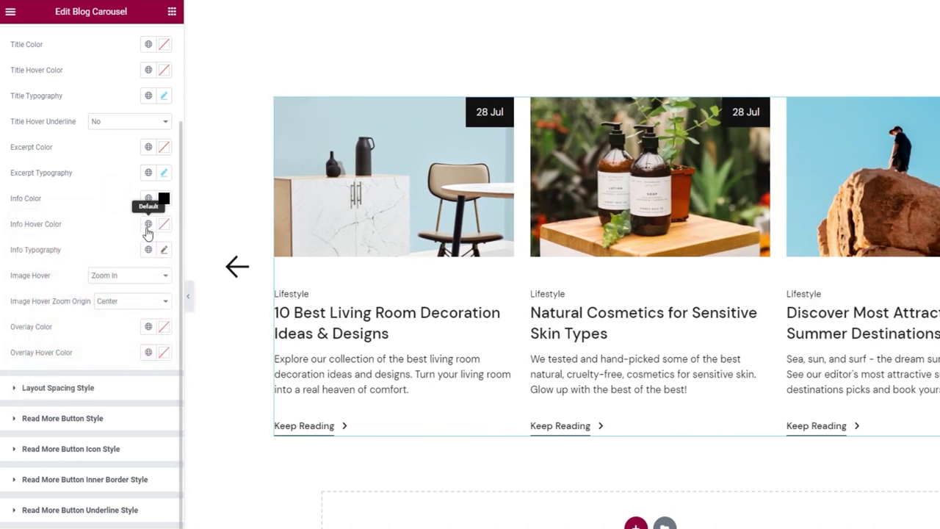
# Try a red (#C64848) as the Info Hover Color, and reset it.
pyautogui.click(163, 225)
pyautogui.moveTo(135, 297); pyautogui.dragTo(114, 292)
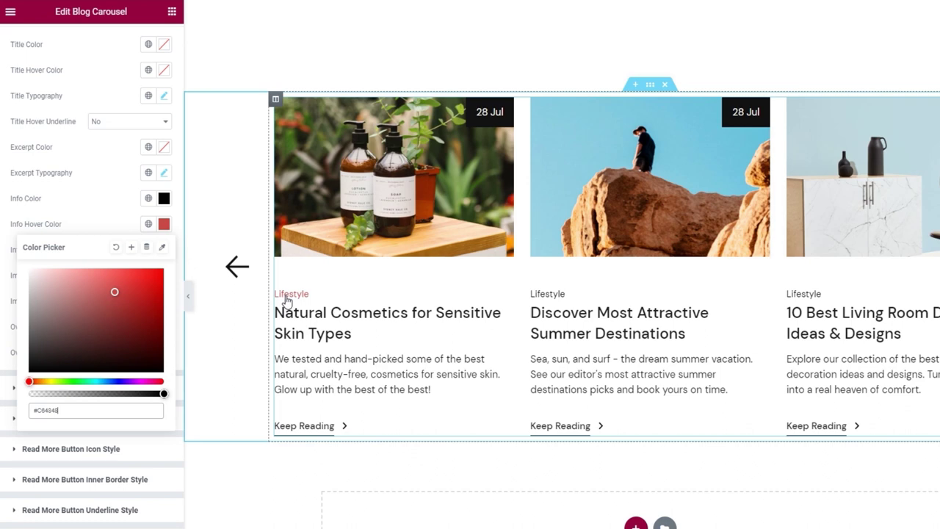
pyautogui.click(115, 247)
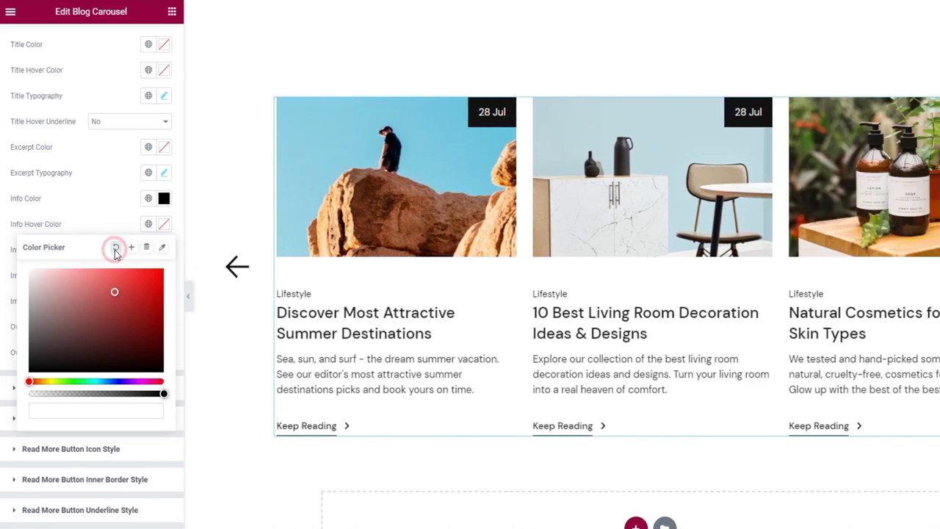
pyautogui.click(120, 212)
# Set the Info Typography to size 16 px and weight 500, and close its settings.
pyautogui.click(166, 253)
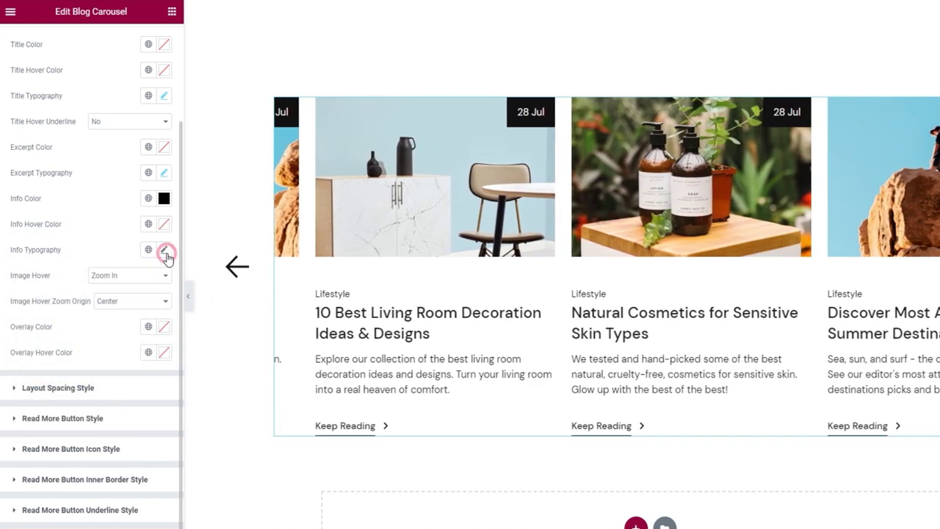
pyautogui.scroll(-1, 133, 304)
pyautogui.click(145, 330)
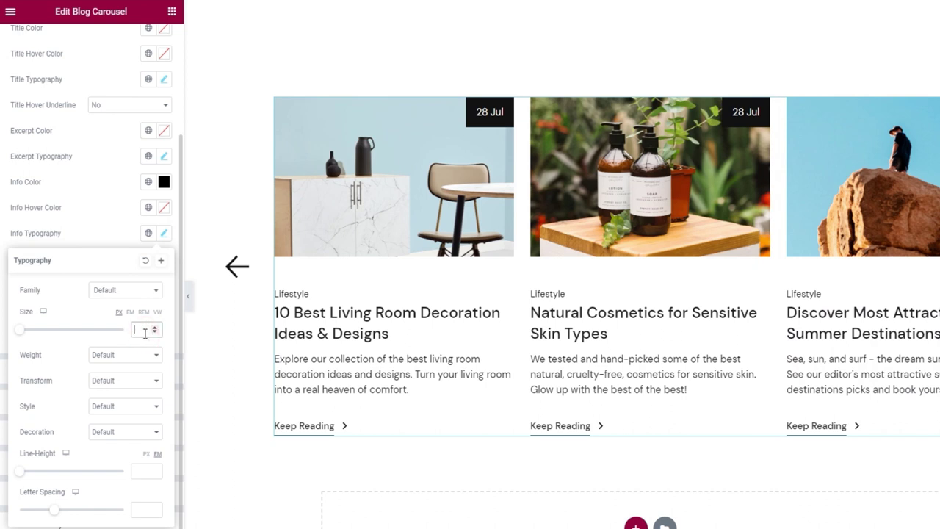
pyautogui.write('16')
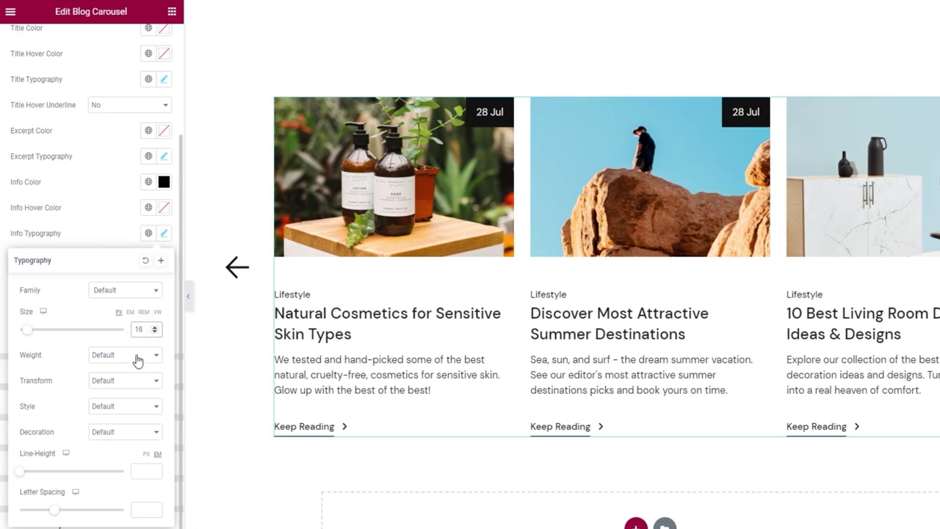
pyautogui.click(137, 359)
pyautogui.click(123, 409)
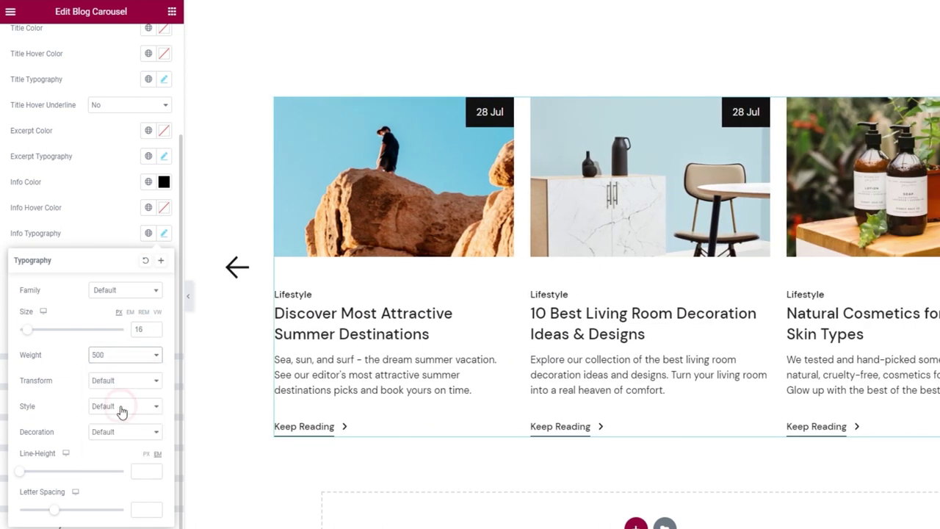
pyautogui.click(93, 228)
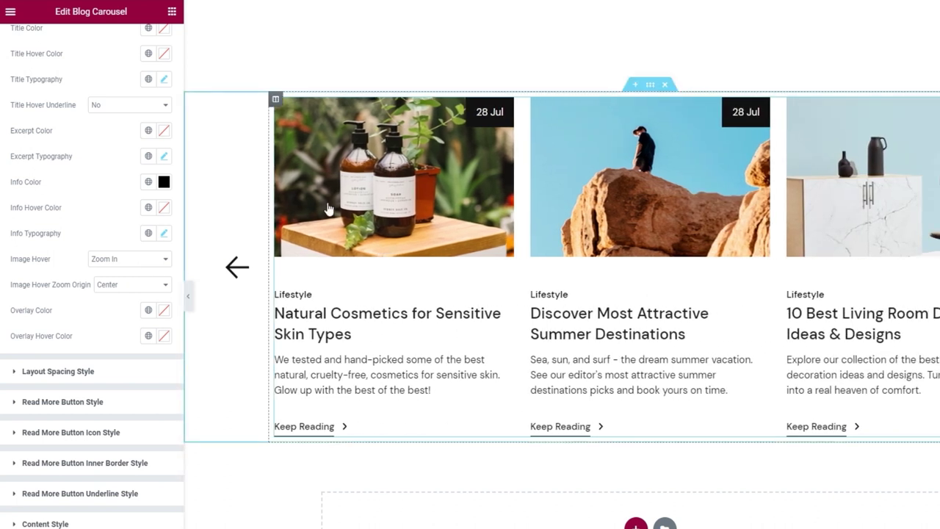
# Try Top, Bottom, Left and Right for the Image Hover Zoom Origin.
pyautogui.click(159, 284)
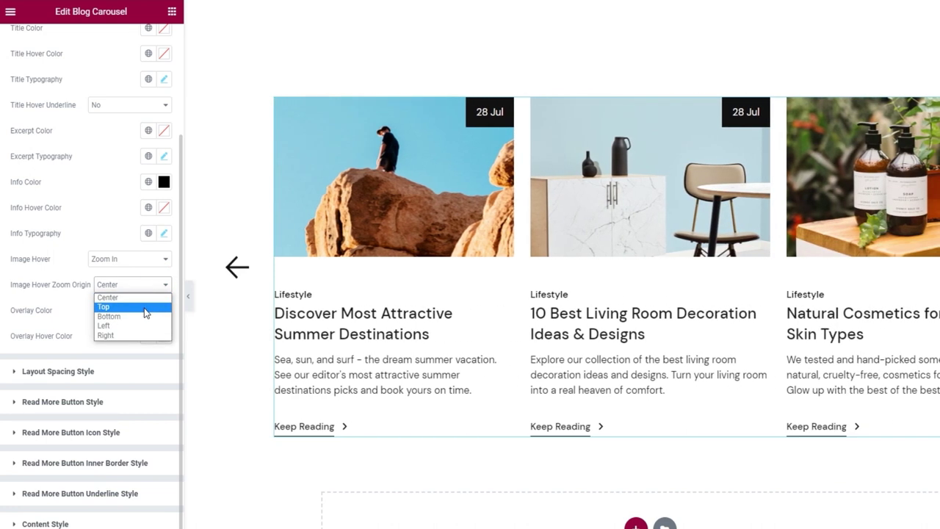
pyautogui.click(144, 307)
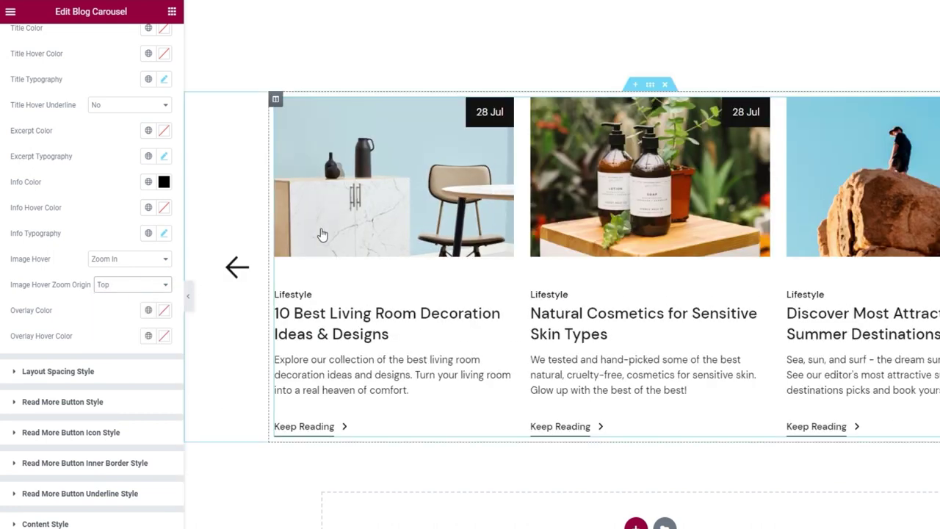
pyautogui.click(154, 284)
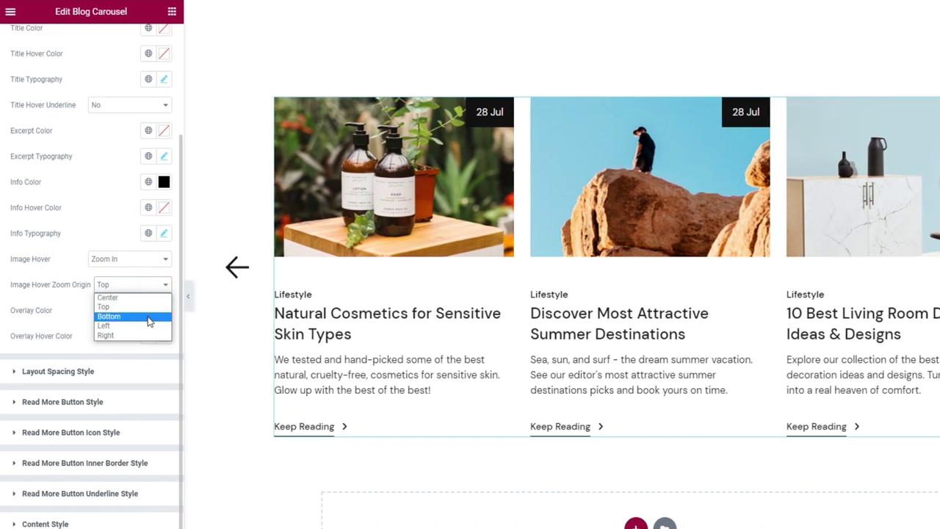
pyautogui.click(147, 318)
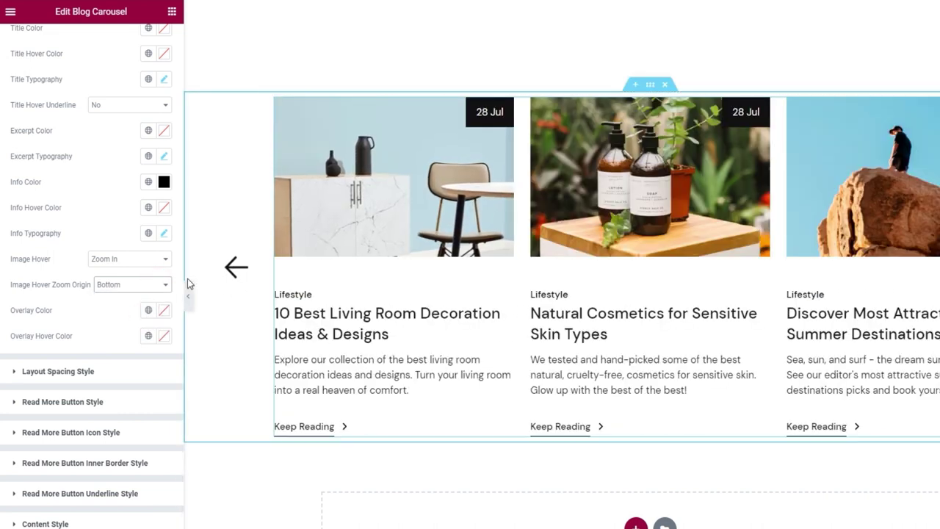
pyautogui.click(138, 284)
pyautogui.click(126, 324)
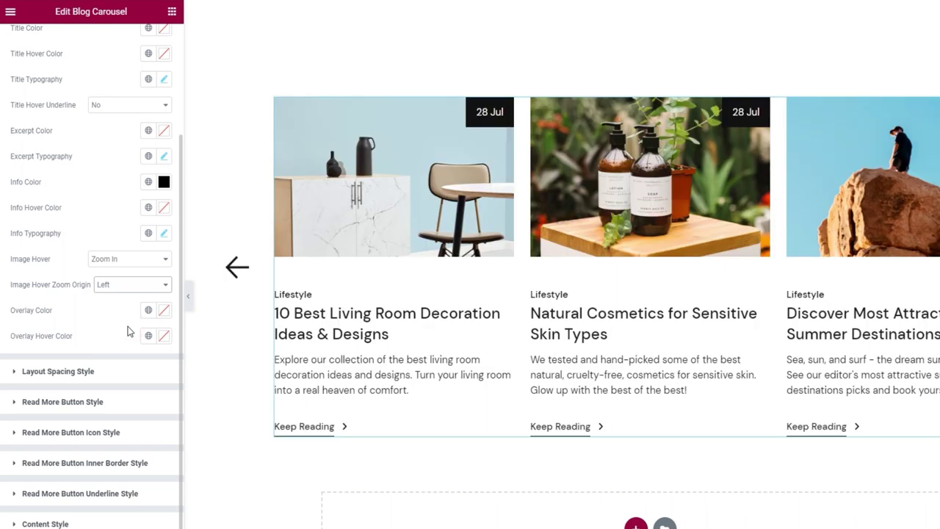
pyautogui.click(139, 286)
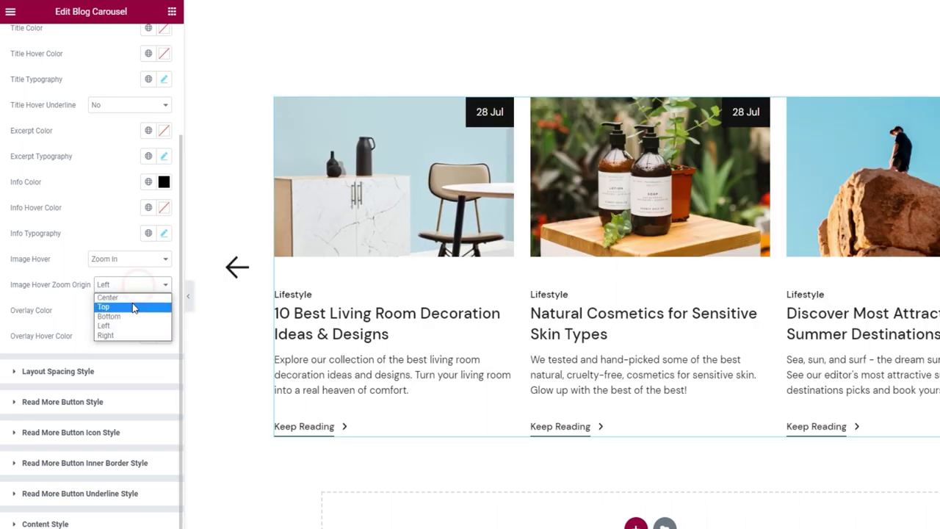
pyautogui.click(118, 335)
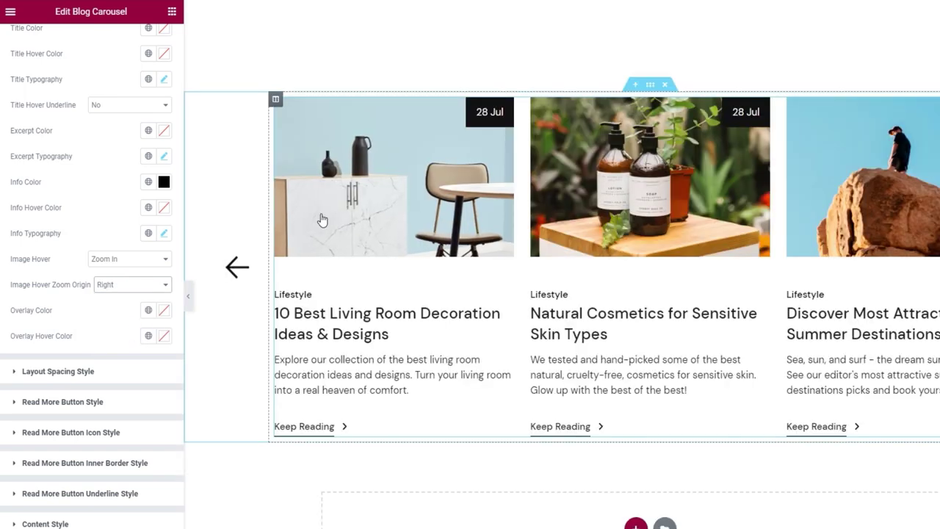
# Try Zoom Out, Move and None as the Image Hover effect.
pyautogui.click(136, 263)
pyautogui.click(134, 280)
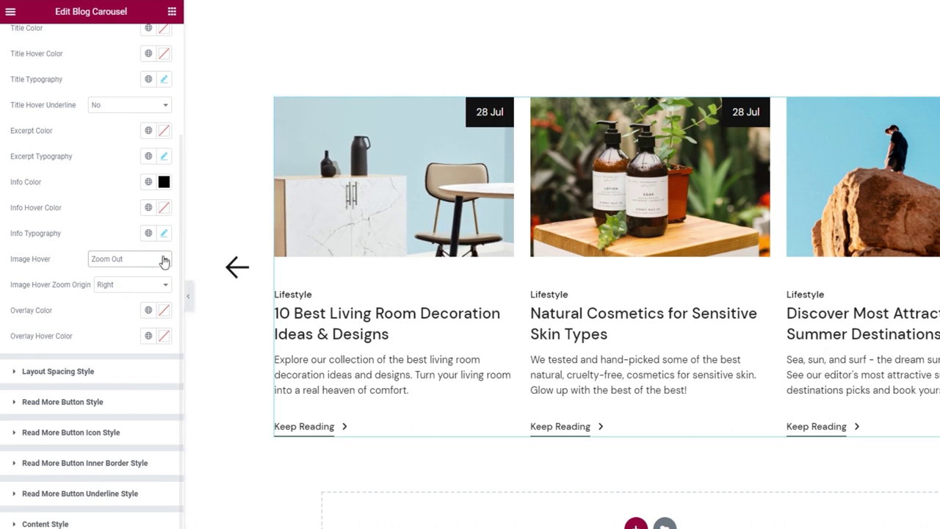
pyautogui.click(152, 266)
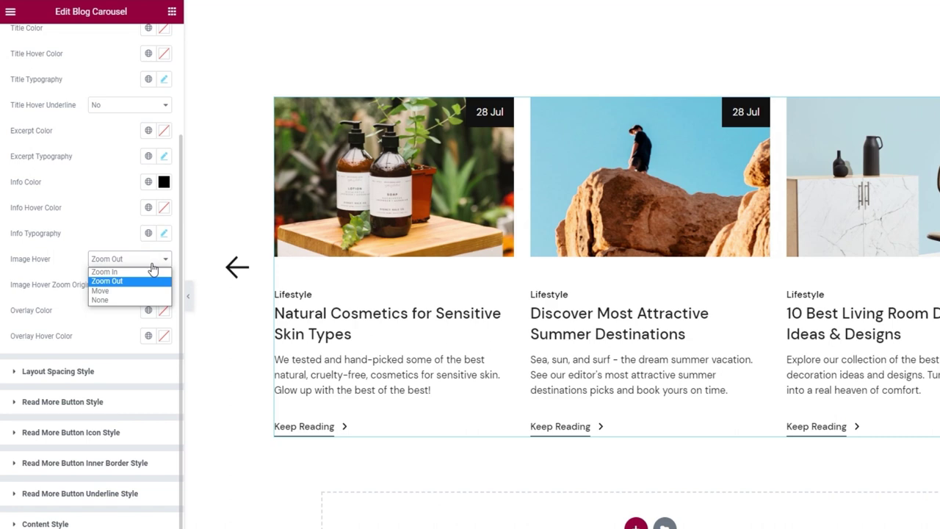
pyautogui.click(134, 291)
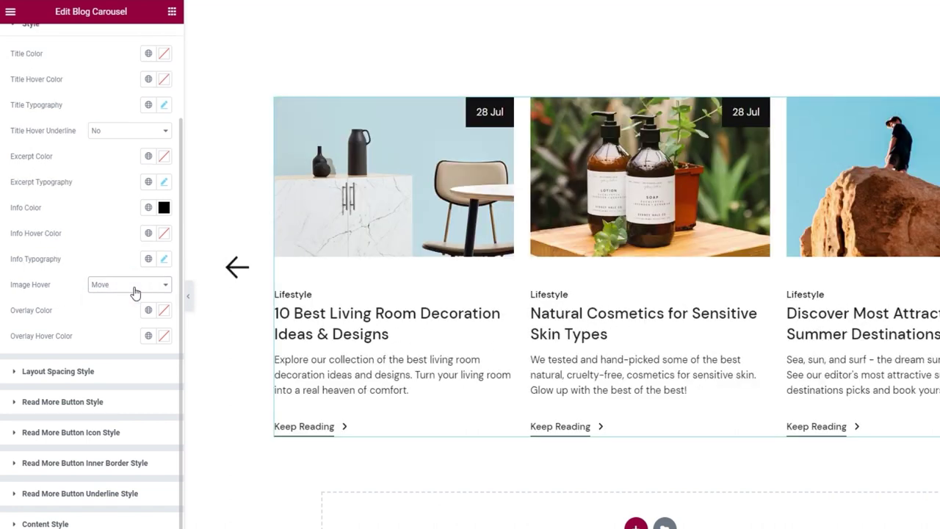
pyautogui.click(145, 285)
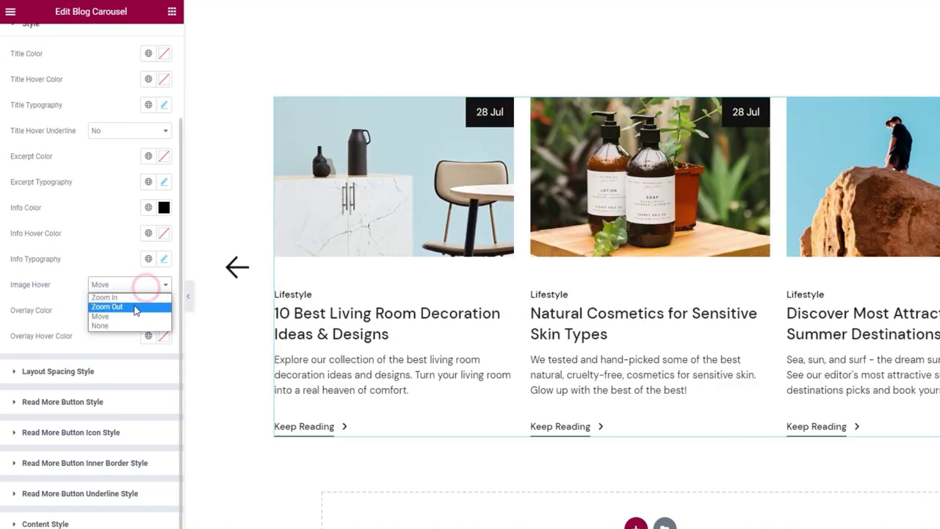
pyautogui.click(126, 326)
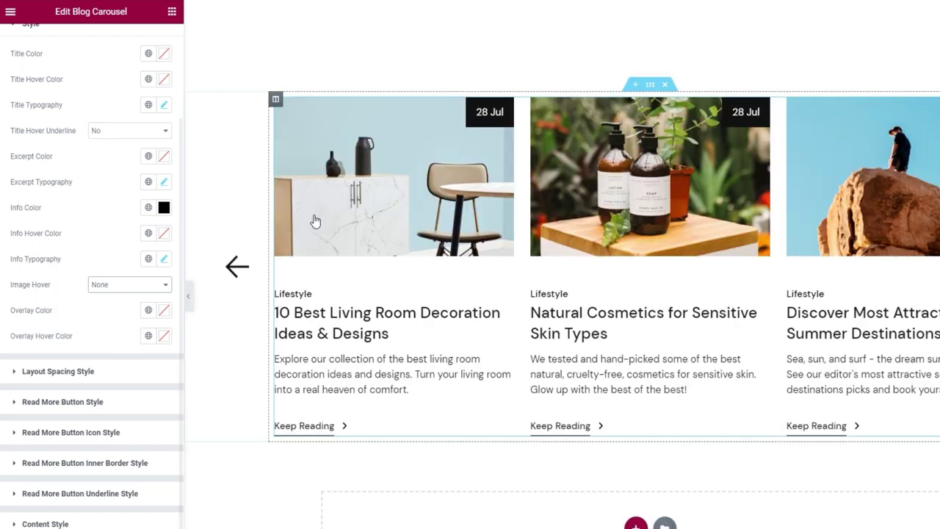
# Set the Image Hover effect to Zoom In with Center as its Image Hover Zoom Origin.
pyautogui.click(145, 287)
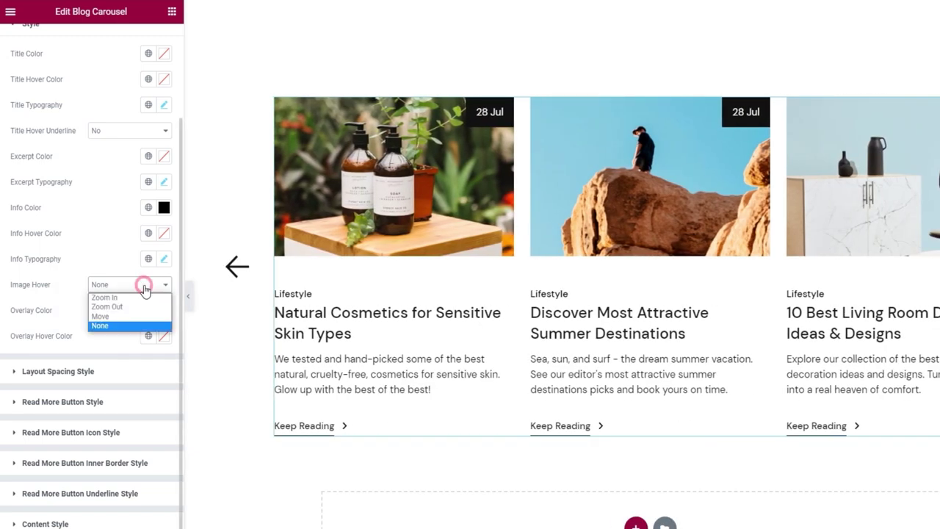
pyautogui.click(138, 297)
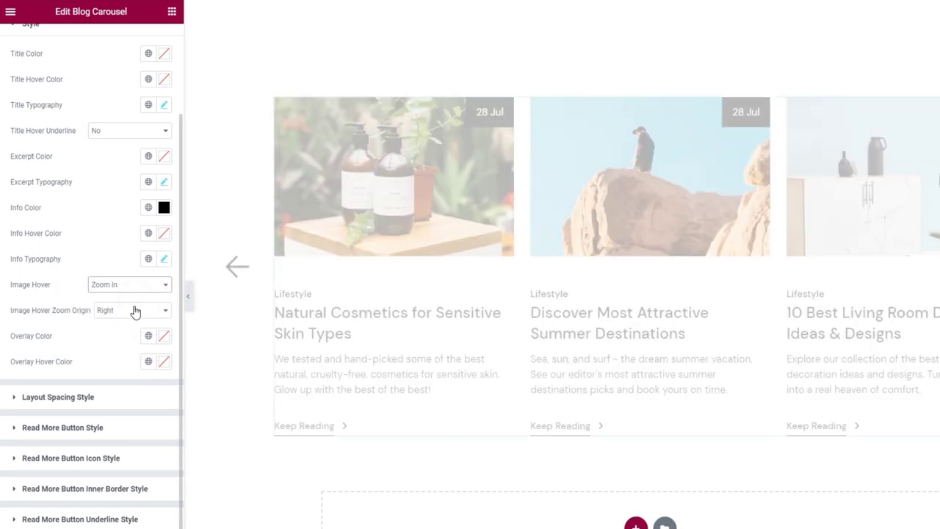
pyautogui.click(135, 312)
pyautogui.click(126, 322)
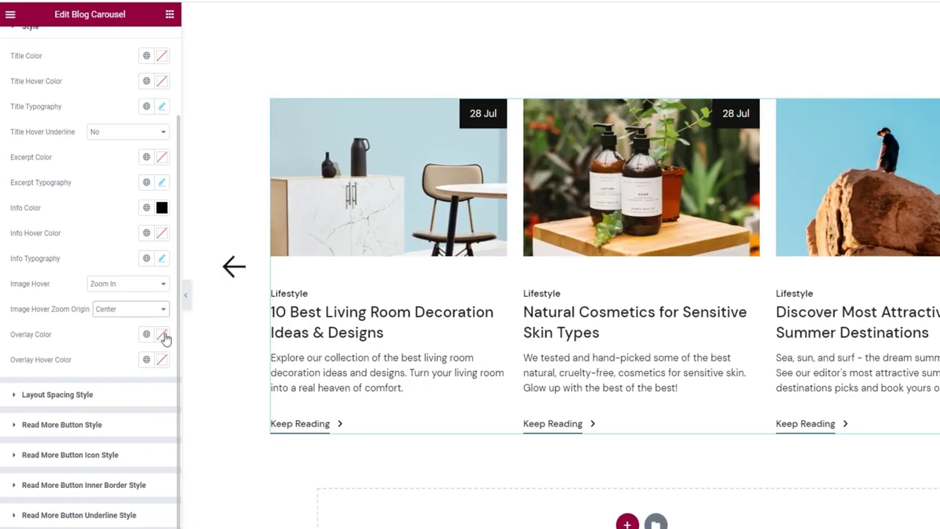
# Try a semi-transparent red (#C6555599) as the Overlay Color, and reset it.
pyautogui.click(163, 335)
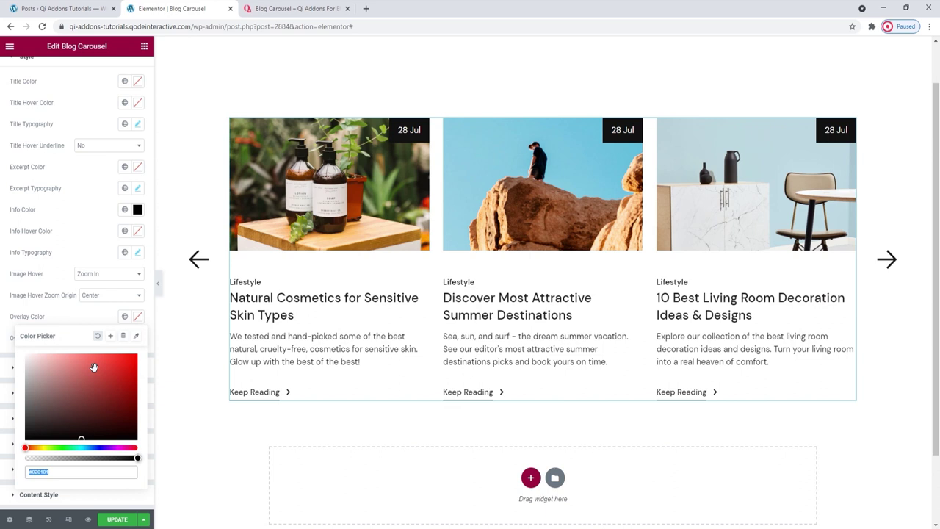
pyautogui.click(88, 373)
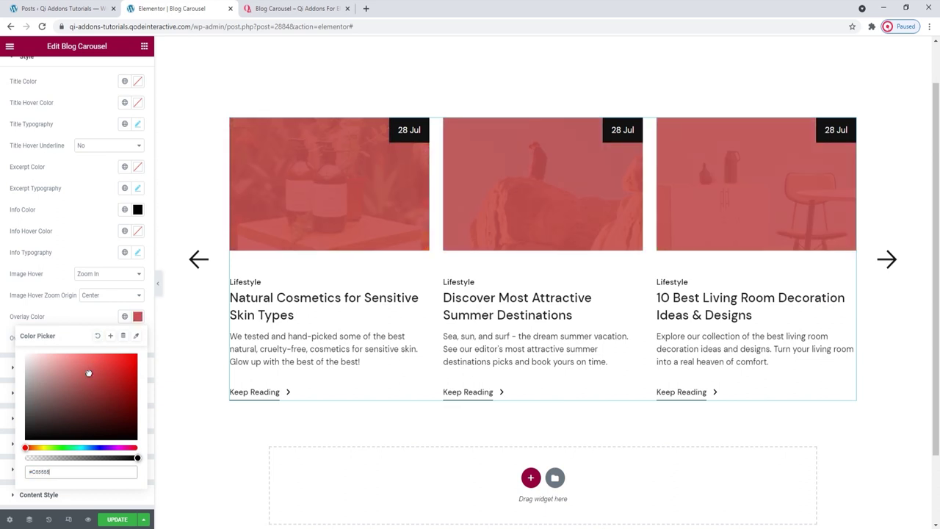
pyautogui.moveTo(137, 457); pyautogui.dragTo(92, 444)
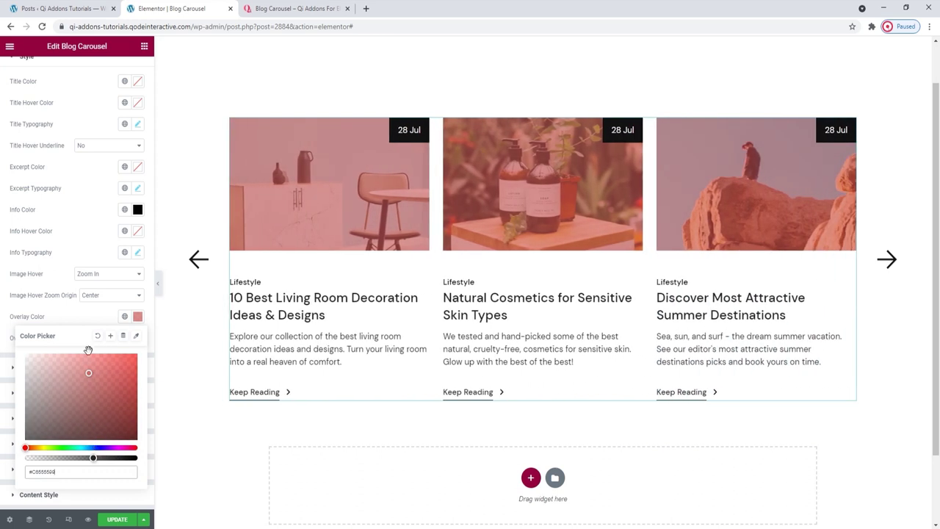
pyautogui.click(97, 335)
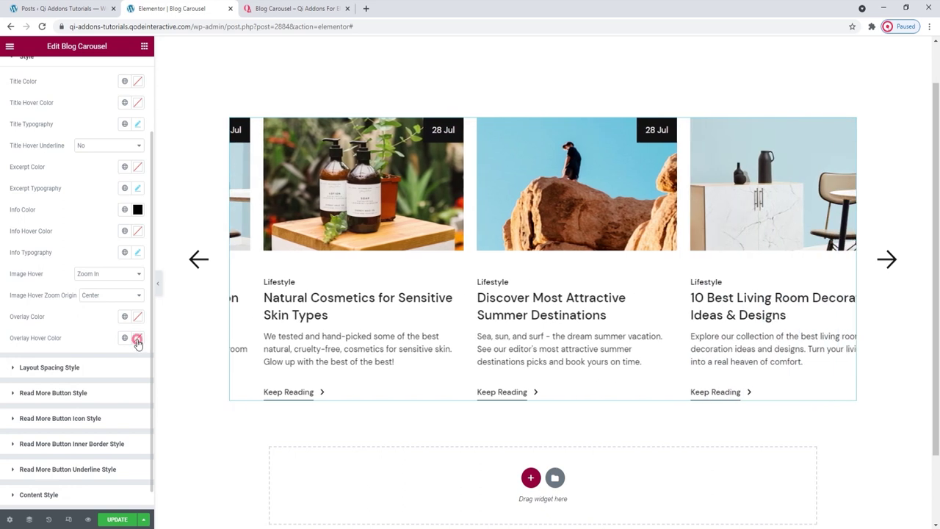
# Try a red (#D23D3D) with reduced opacity as the Overlay Hover Color, and reset it.
pyautogui.click(137, 338)
pyautogui.click(105, 390)
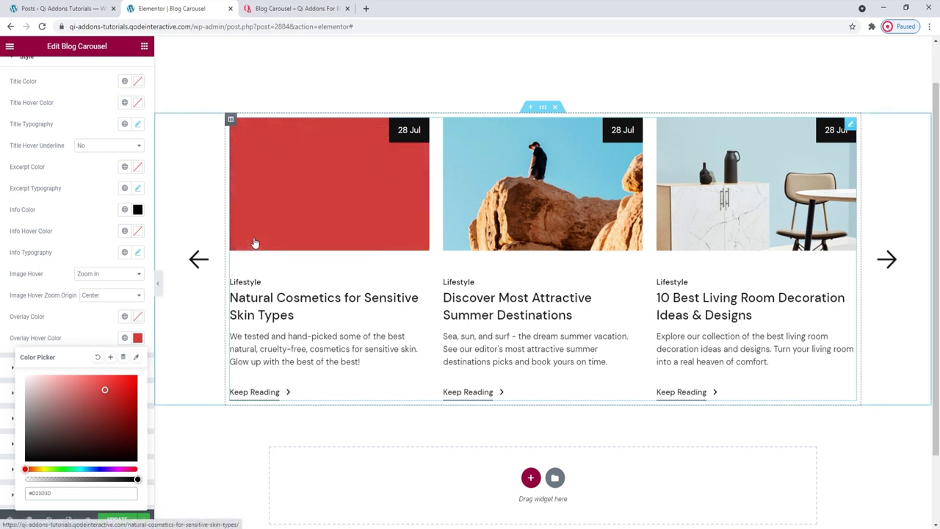
pyautogui.moveTo(136, 479); pyautogui.dragTo(94, 479)
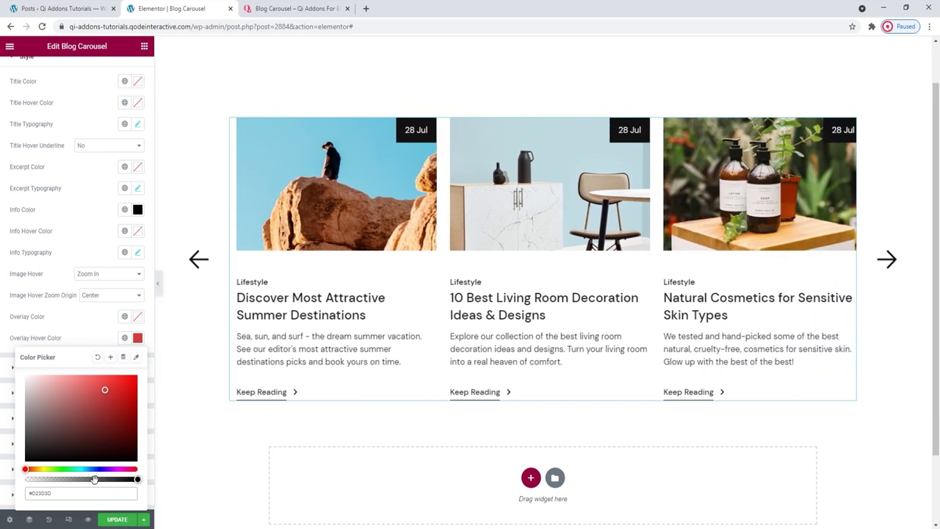
pyautogui.click(99, 357)
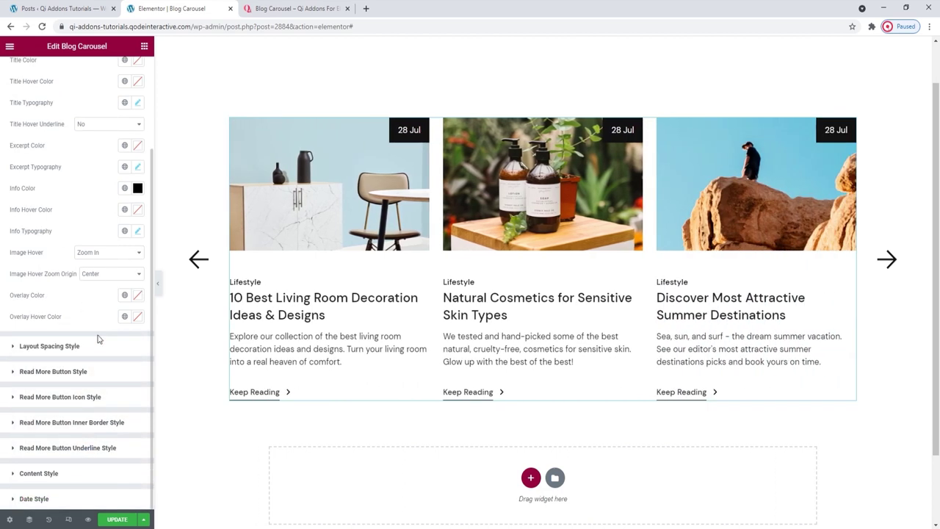
# Set the Post Info Margin Bottom to 20 px in the Layout Spacing Style settings.
pyautogui.click(99, 342)
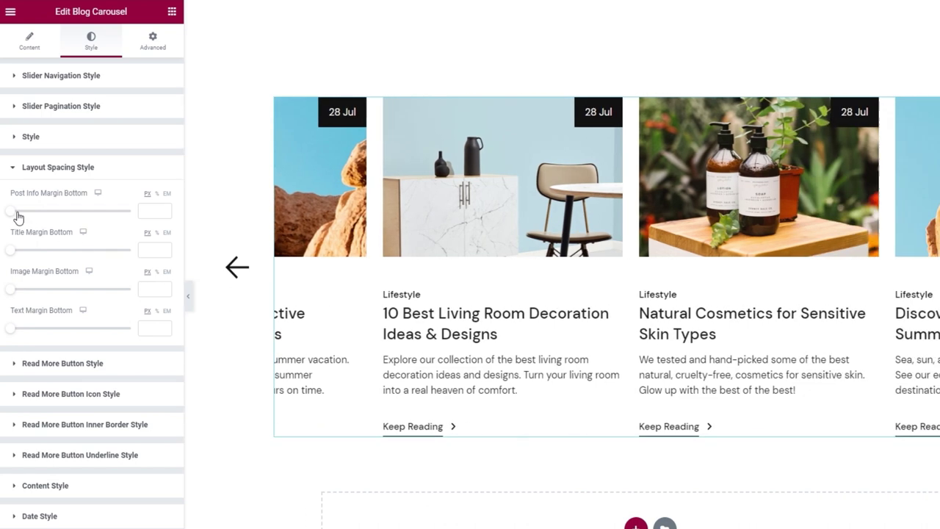
pyautogui.moveTo(17, 212); pyautogui.dragTo(38, 218)
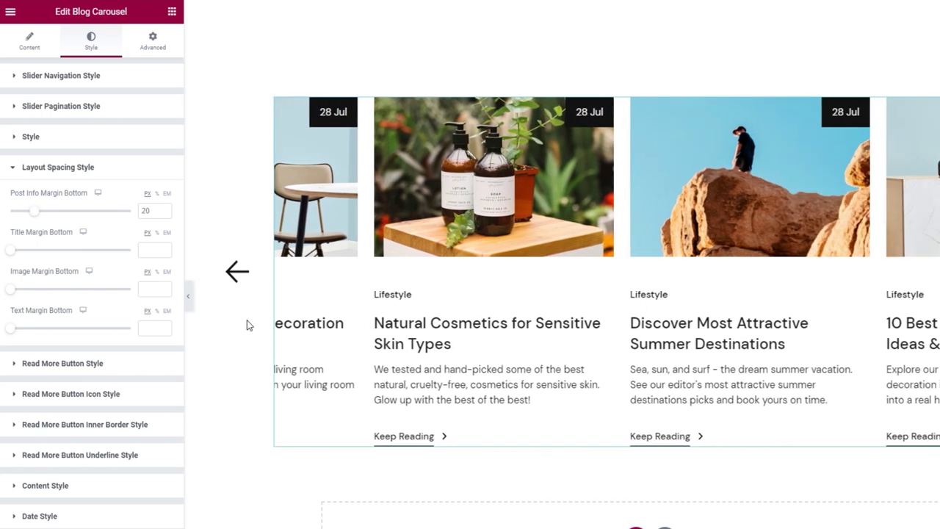
# Set the Post Info Margin Bottom to 7 px and the Title Margin Bottom to 15 px.
pyautogui.doubleClick(147, 210)
pyautogui.write('7')
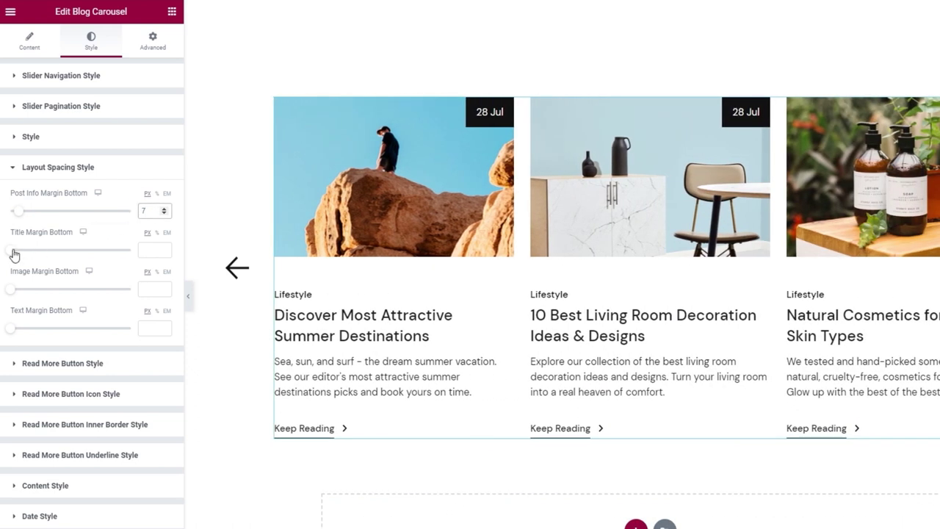
pyautogui.moveTo(14, 254); pyautogui.dragTo(34, 254)
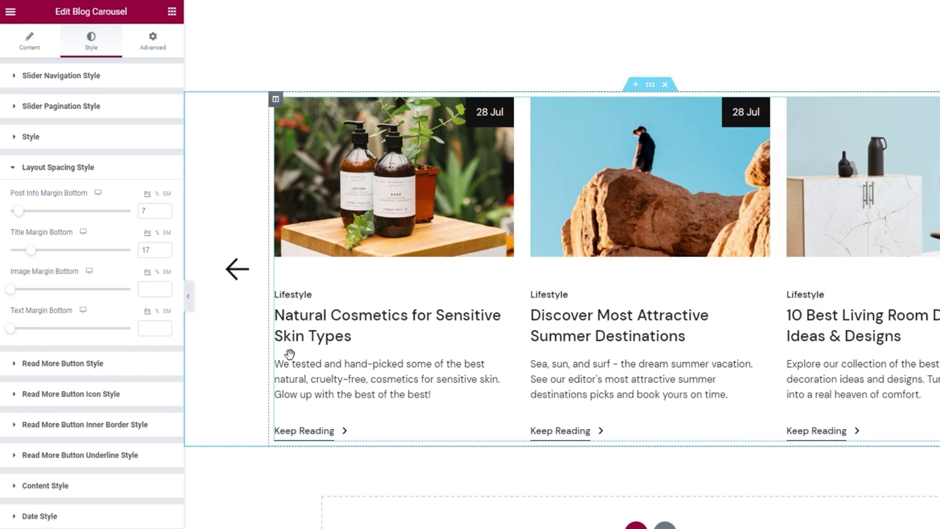
pyautogui.click(164, 253)
pyautogui.click(163, 253)
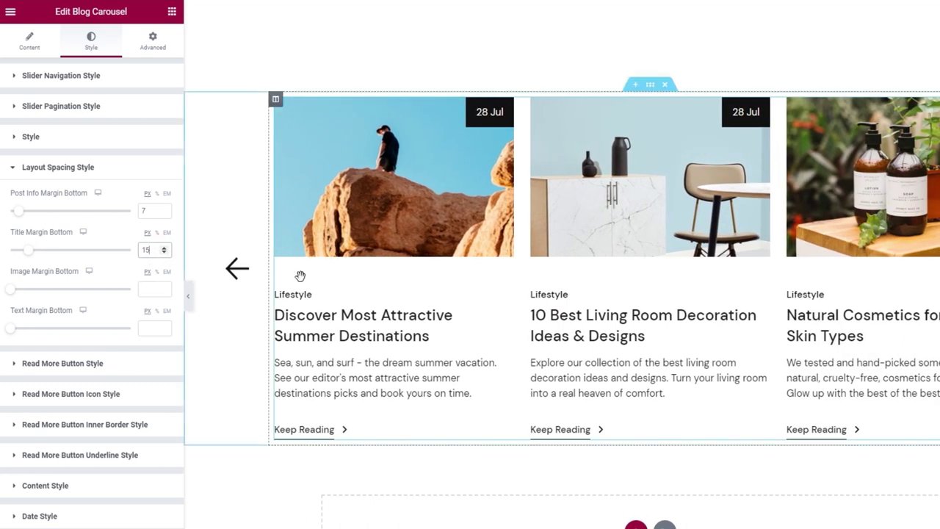
# Set the Image Margin Bottom to 33 px and the Text Margin Bottom to 31 px.
pyautogui.moveTo(15, 289); pyautogui.dragTo(55, 294)
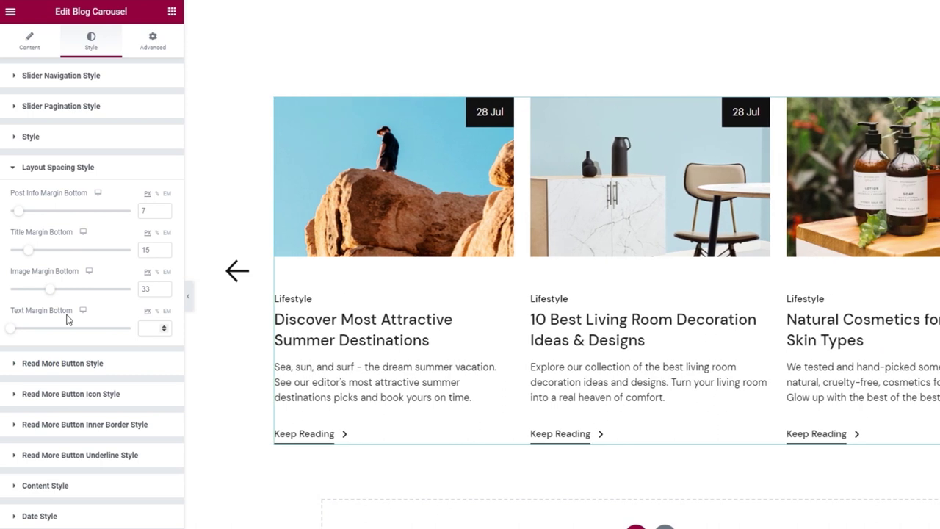
pyautogui.moveTo(8, 331); pyautogui.dragTo(40, 329)
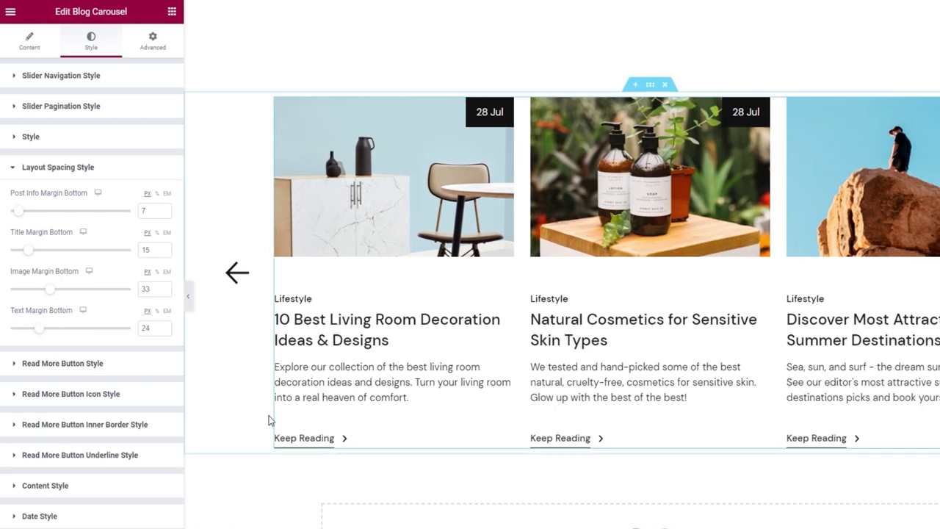
pyautogui.doubleClick(147, 329)
pyautogui.write('31')
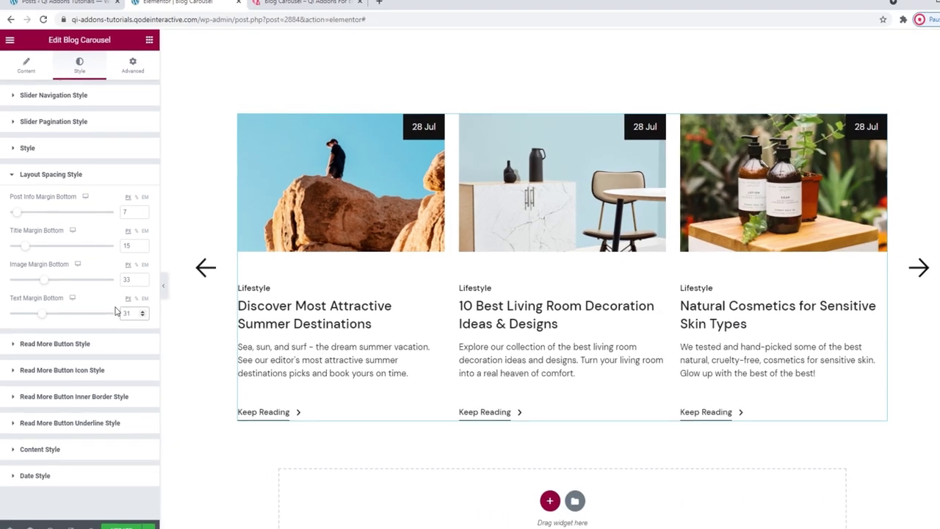
# Set the typography size to 17 px in the Read More Button Style settings.
pyautogui.click(96, 341)
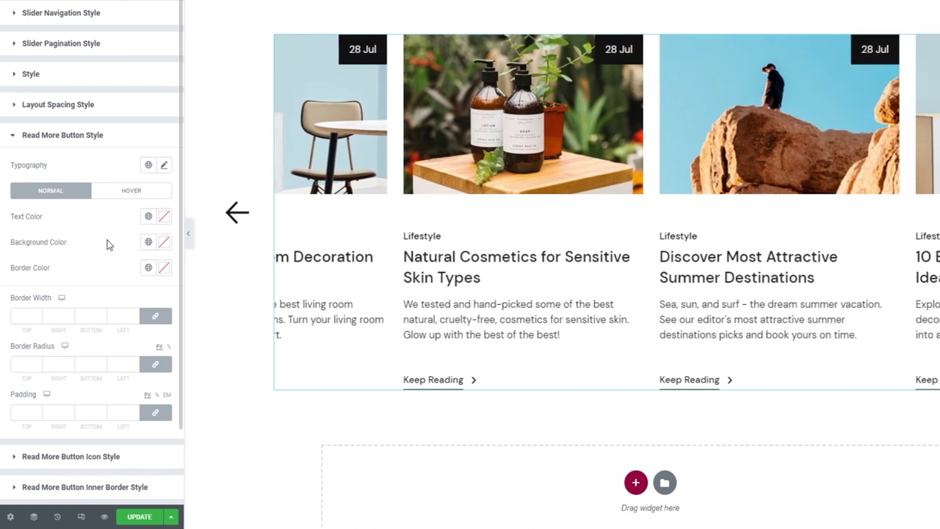
pyautogui.click(161, 168)
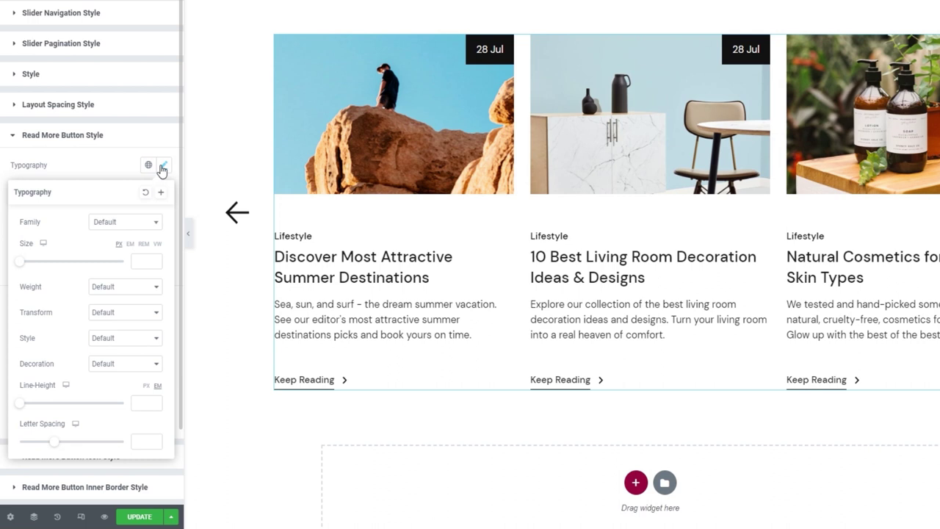
pyautogui.write('1')
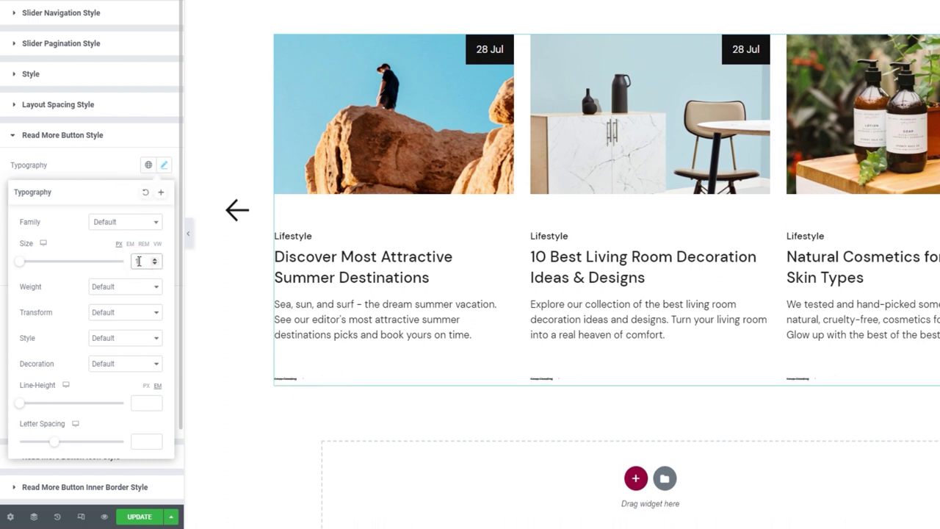
pyautogui.write('5')
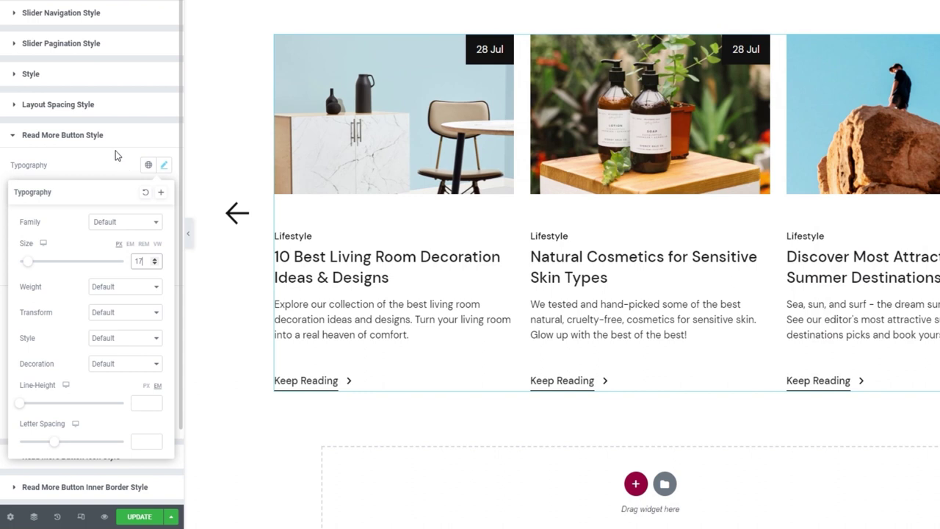
pyautogui.click(114, 157)
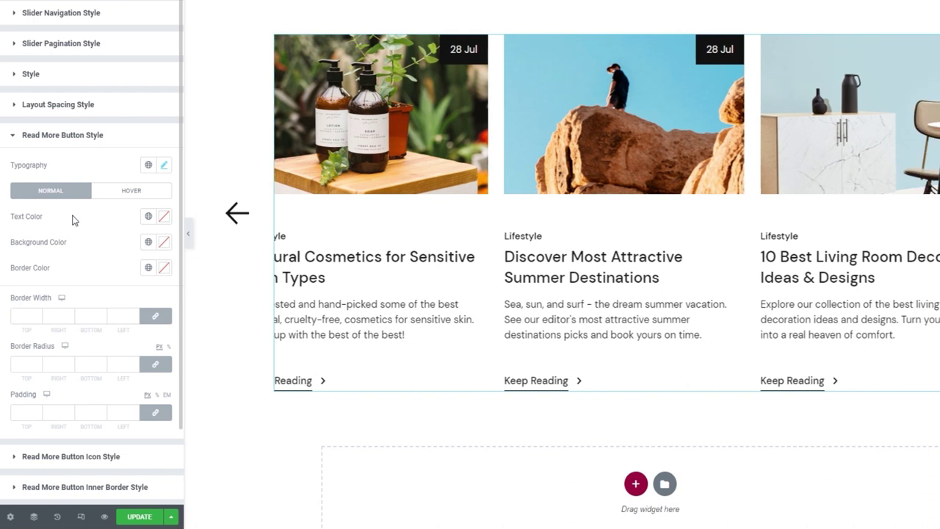
# Set the read more button's normal Text Color to #1e1e1e.
pyautogui.click(163, 217)
pyautogui.moveTo(136, 294); pyautogui.dragTo(86, 261)
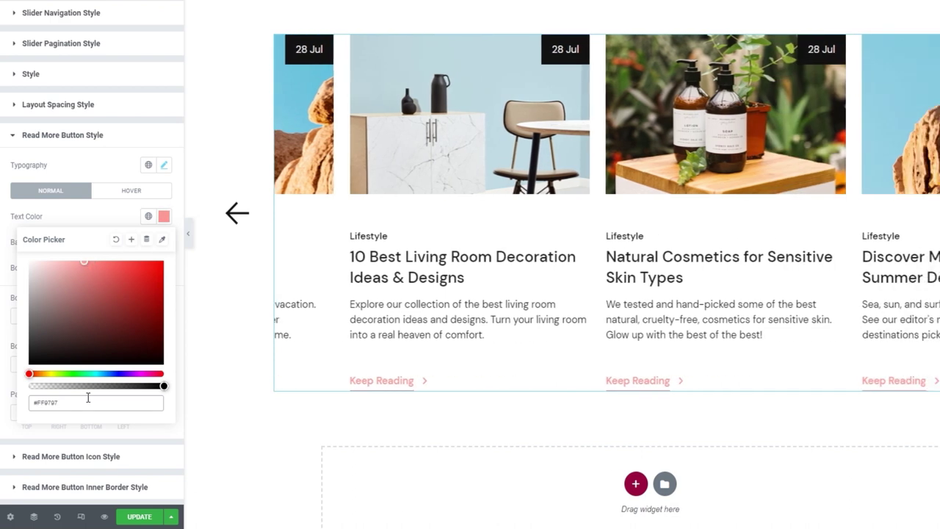
pyautogui.click(88, 398)
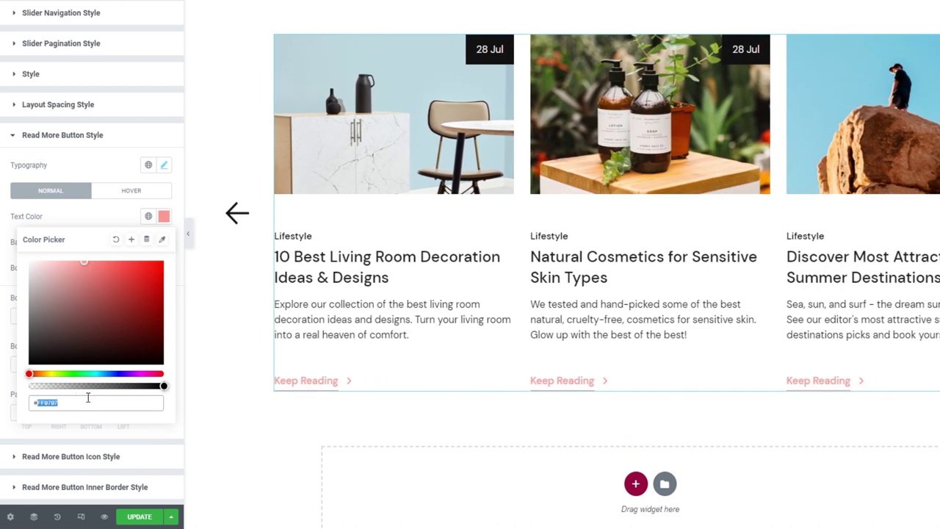
pyautogui.write('#1e1e1e')
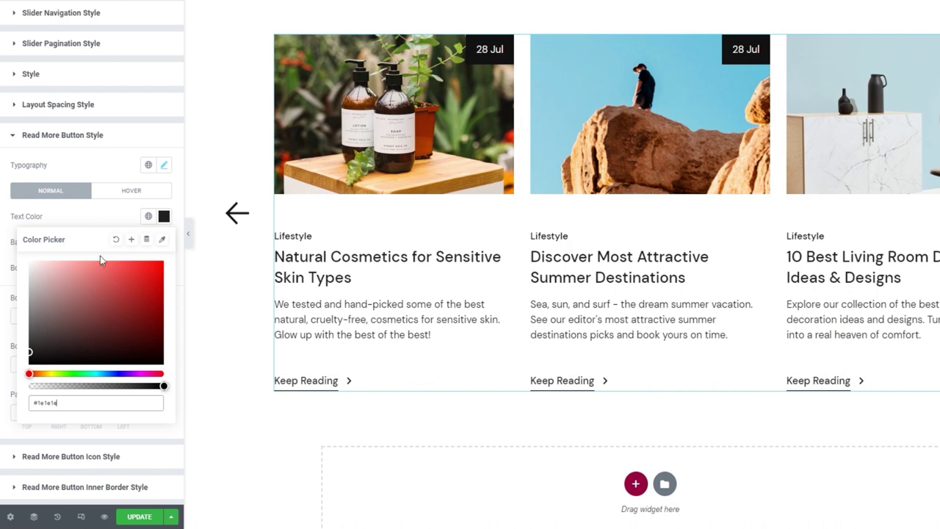
pyautogui.click(103, 222)
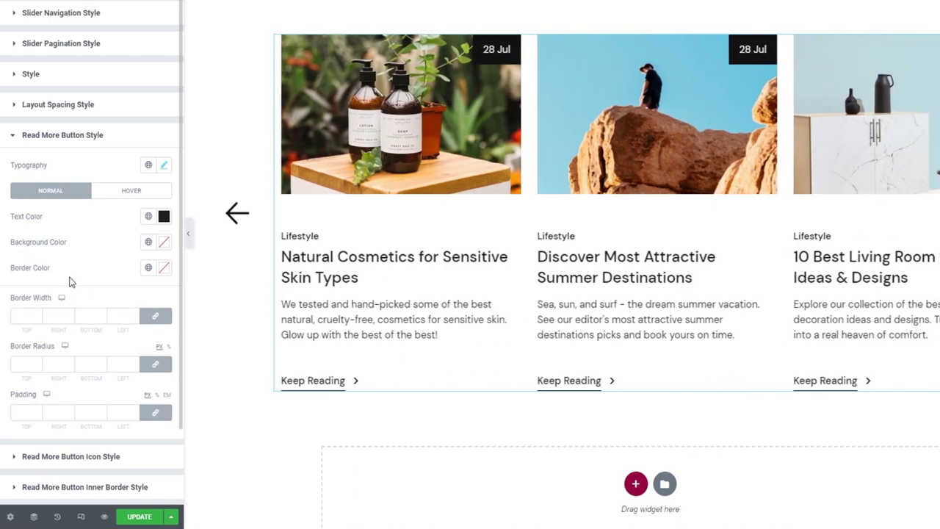
# Try a red (#BF5252) as the read more button's Text Hover Color, and reset it.
pyautogui.click(131, 193)
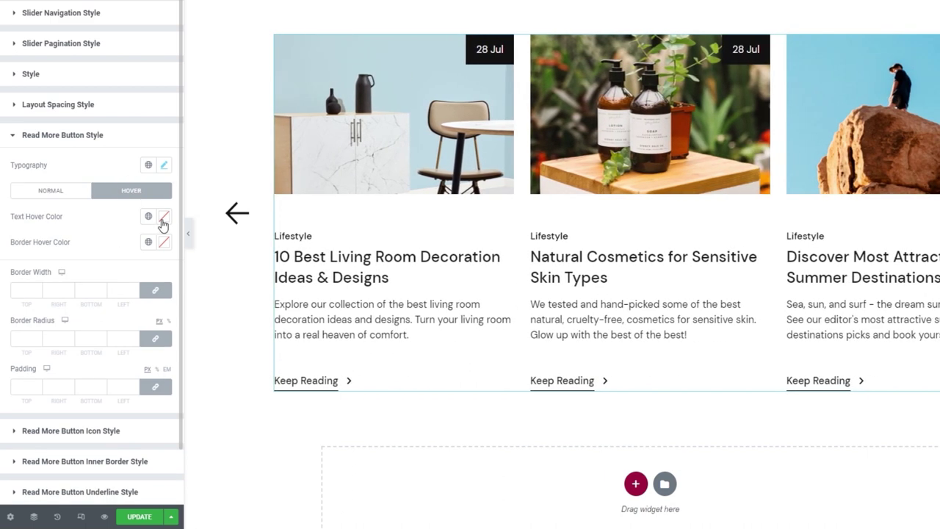
pyautogui.click(162, 221)
pyautogui.click(105, 287)
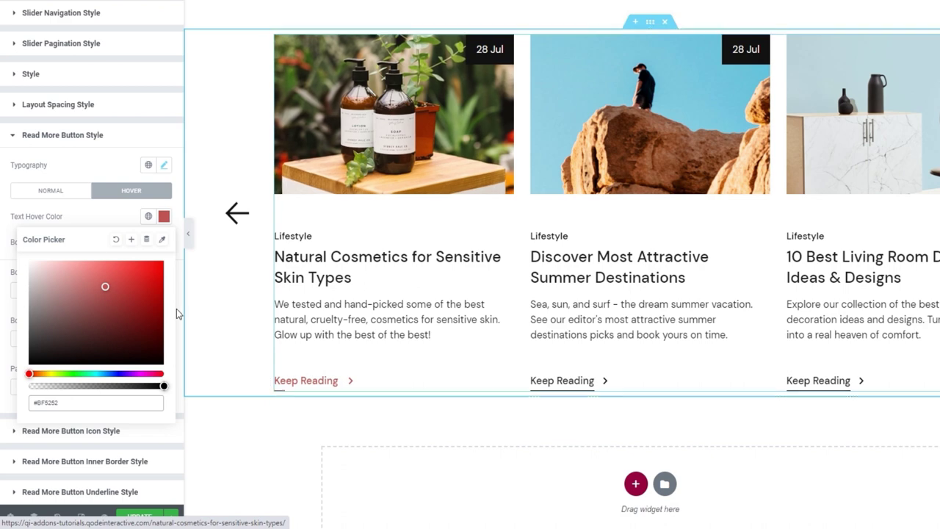
pyautogui.click(115, 239)
pyautogui.click(117, 221)
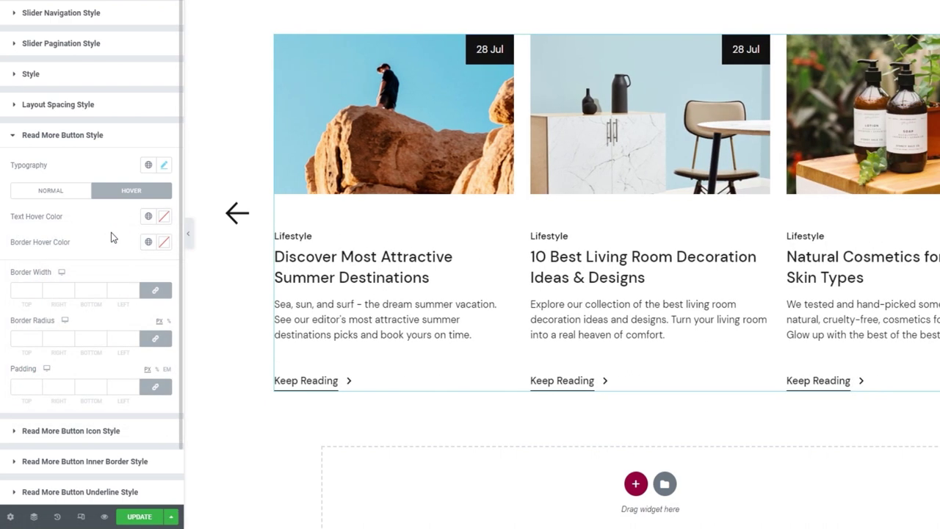
# Set the Icon Size to 6 px in the Read More Button Icon Style settings.
pyautogui.scroll(-1, 111, 232)
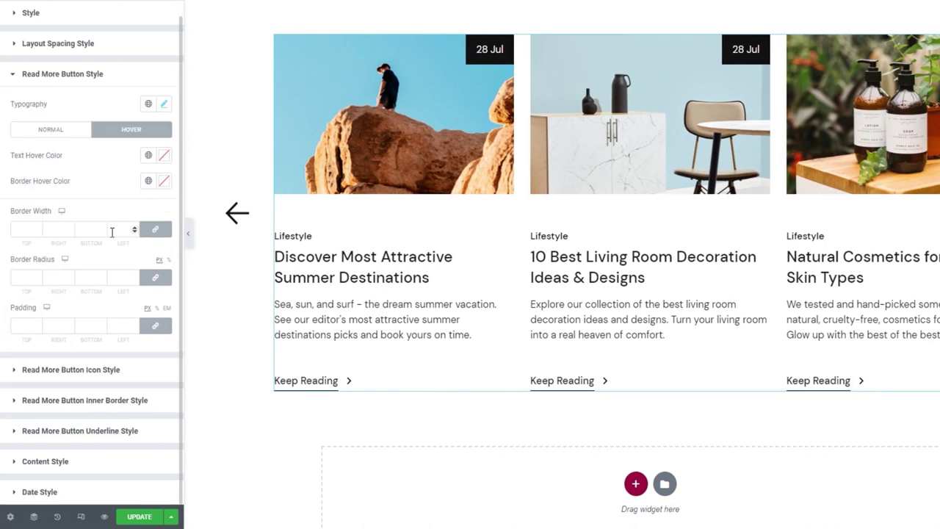
pyautogui.click(124, 371)
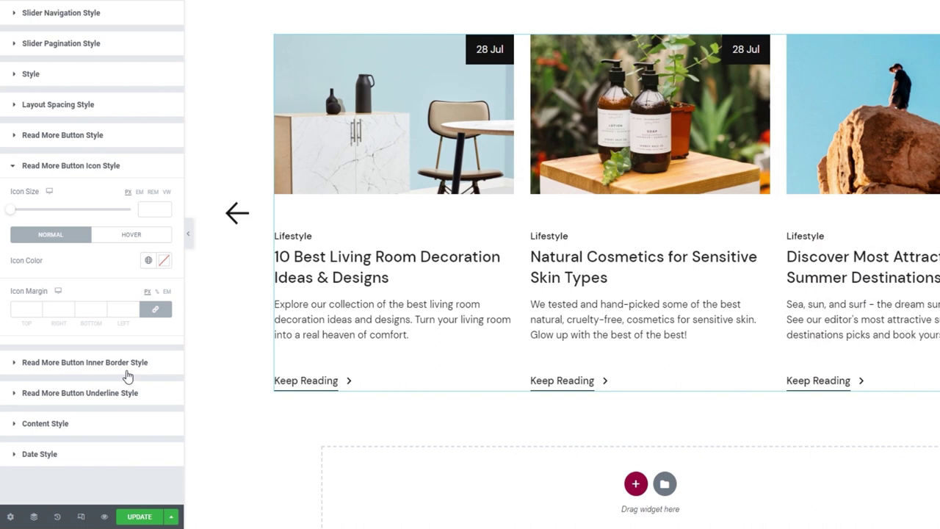
pyautogui.click(7, 210)
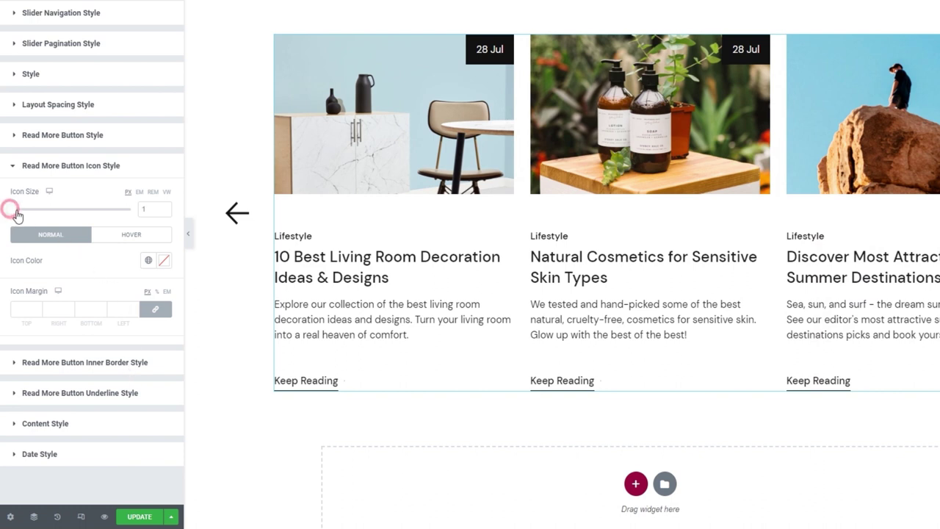
pyautogui.click(141, 210)
pyautogui.write('6')
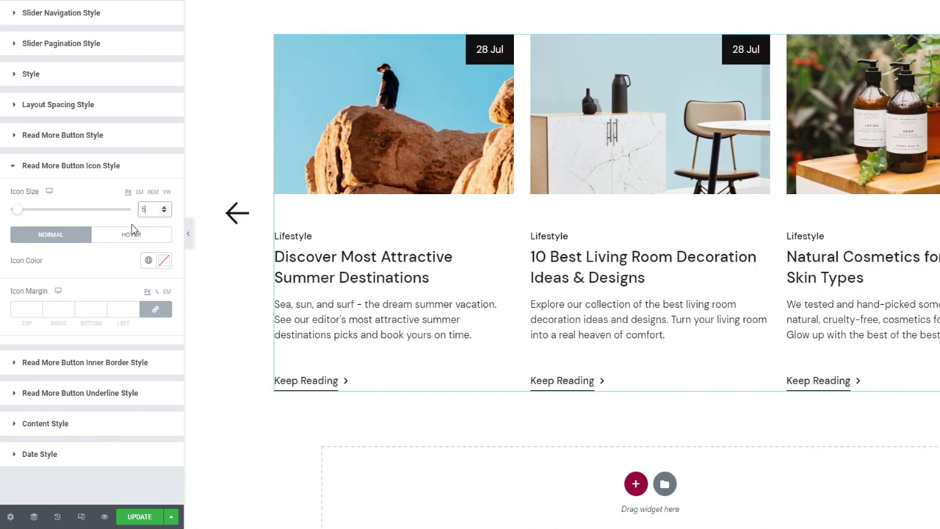
# Try a red (#CD4E4E) as the normal Icon Color of the read more button, and reset it.
pyautogui.click(163, 260)
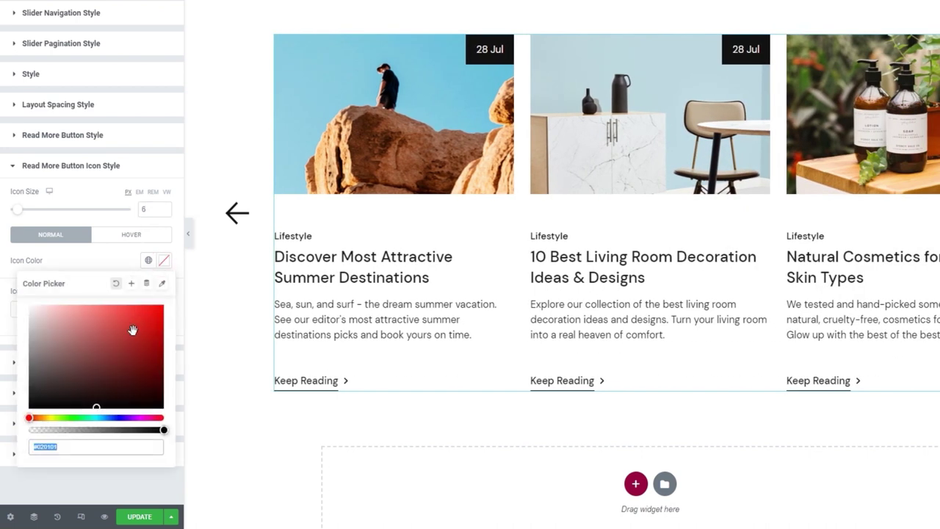
pyautogui.click(117, 318)
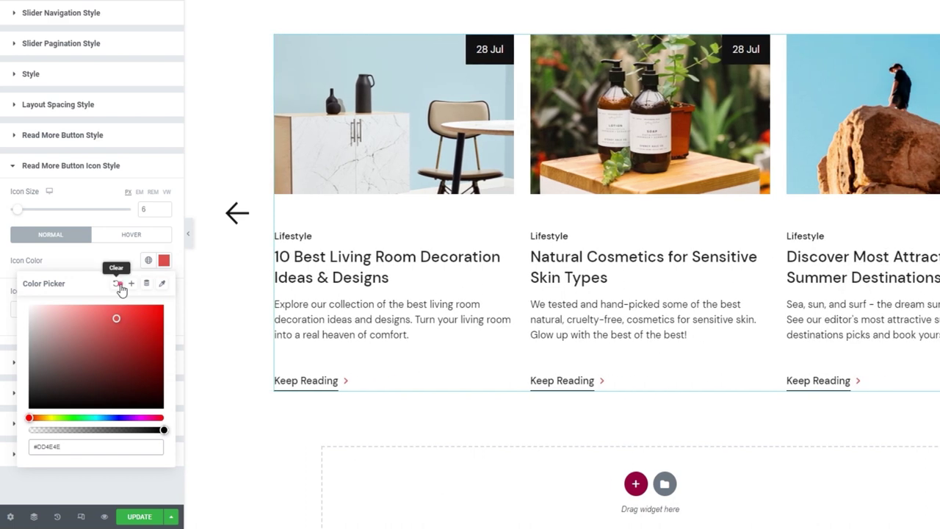
pyautogui.click(117, 261)
# Try the Horizontal, Vertical, Diagonal and None options for the hover Move Icon effect, and return it to Horizontal Short.
pyautogui.click(128, 239)
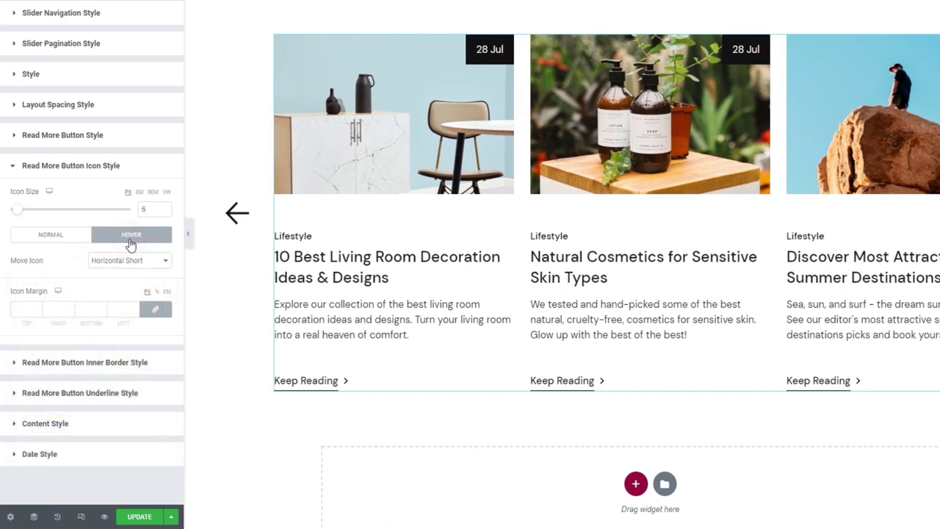
pyautogui.click(149, 260)
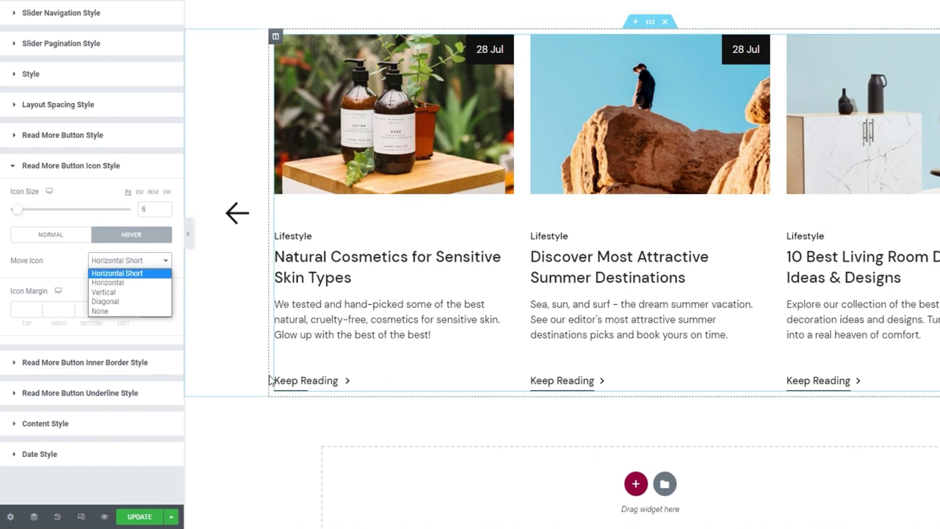
pyautogui.click(137, 282)
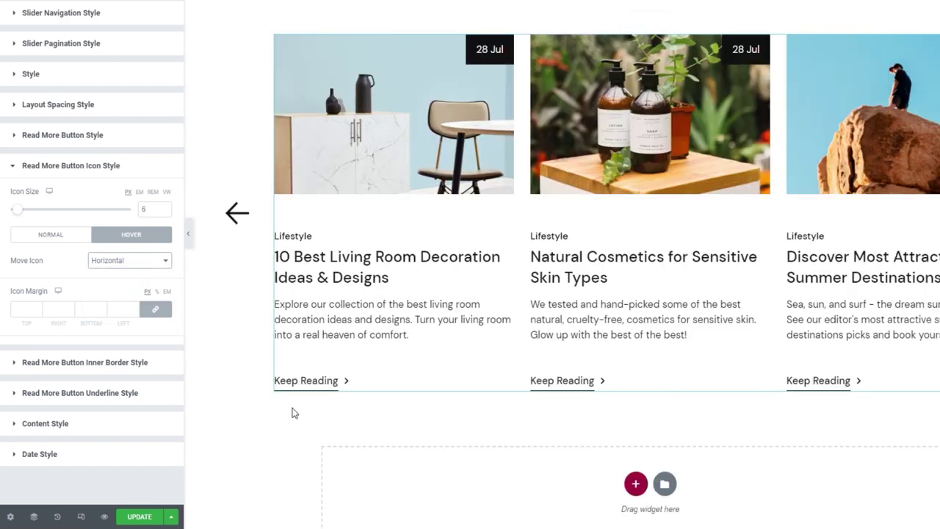
pyautogui.click(168, 268)
pyautogui.click(143, 296)
pyautogui.click(147, 261)
pyautogui.click(145, 299)
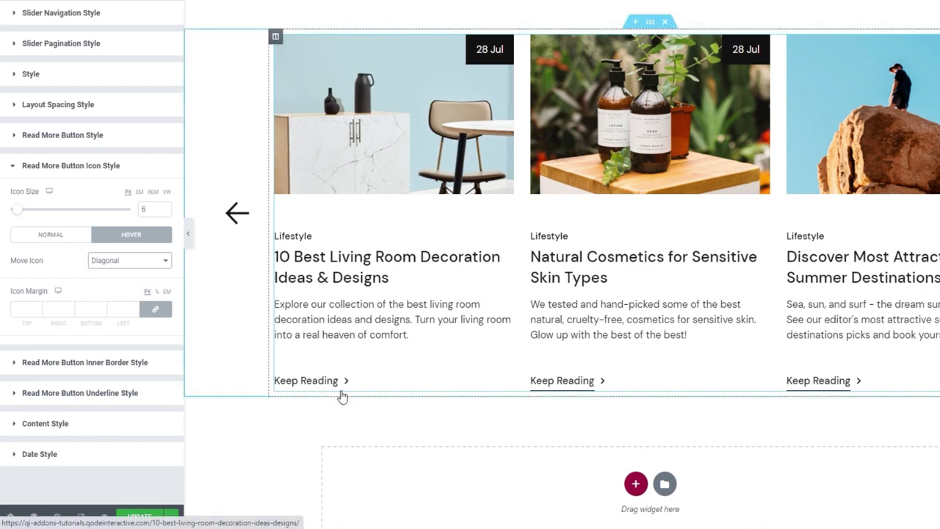
pyautogui.click(143, 262)
pyautogui.click(139, 315)
pyautogui.click(139, 261)
pyautogui.click(143, 271)
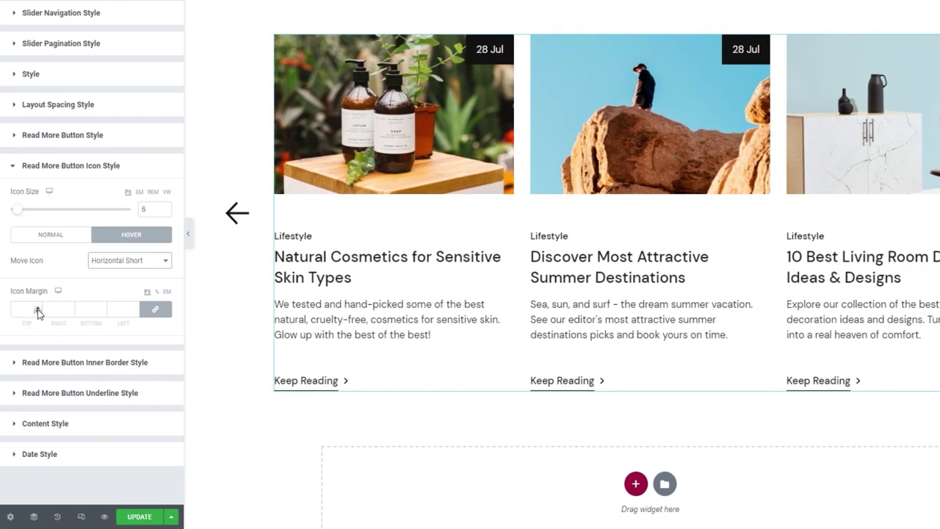
# Set the Icon Margin to 0 px on all sides after trying 13 px, and unlink the side values.
pyautogui.click(38, 309)
pyautogui.write('13')
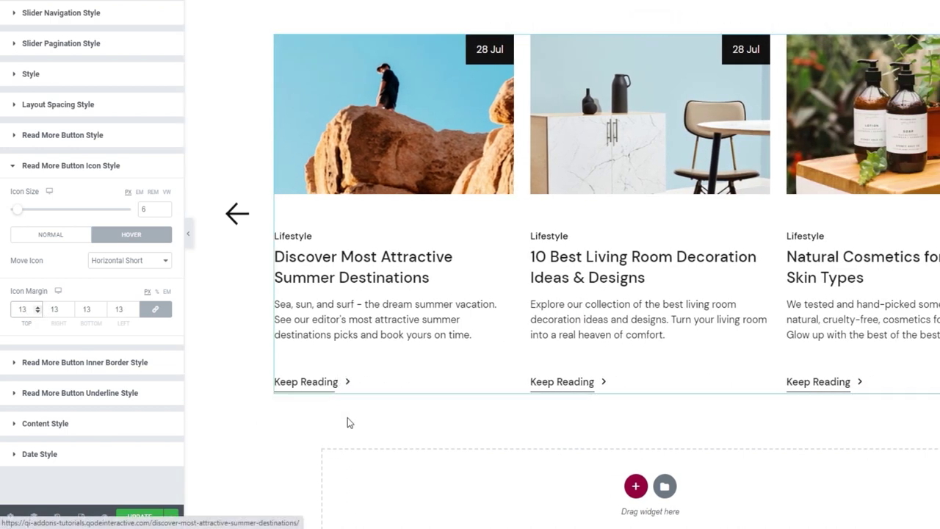
pyautogui.moveTo(30, 309); pyautogui.dragTo(13, 309)
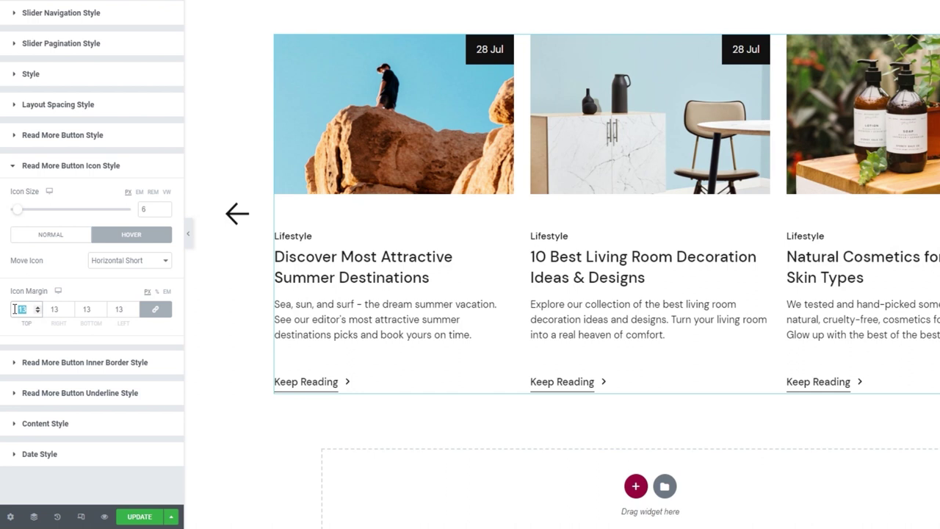
pyautogui.write('0')
pyautogui.click(155, 309)
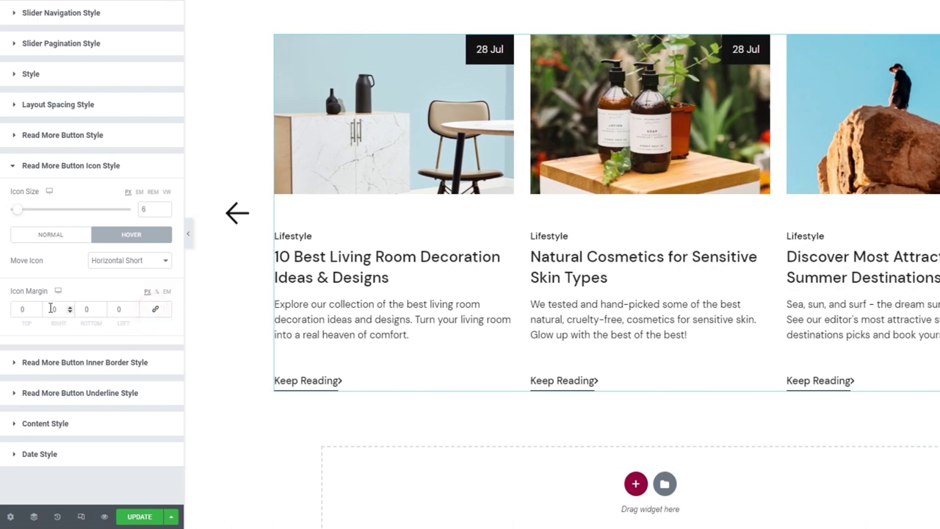
# Set the read more icon's top margin to 3 px and its left margin to 10 px.
pyautogui.click(38, 309)
pyautogui.click(38, 307)
pyautogui.click(38, 307)
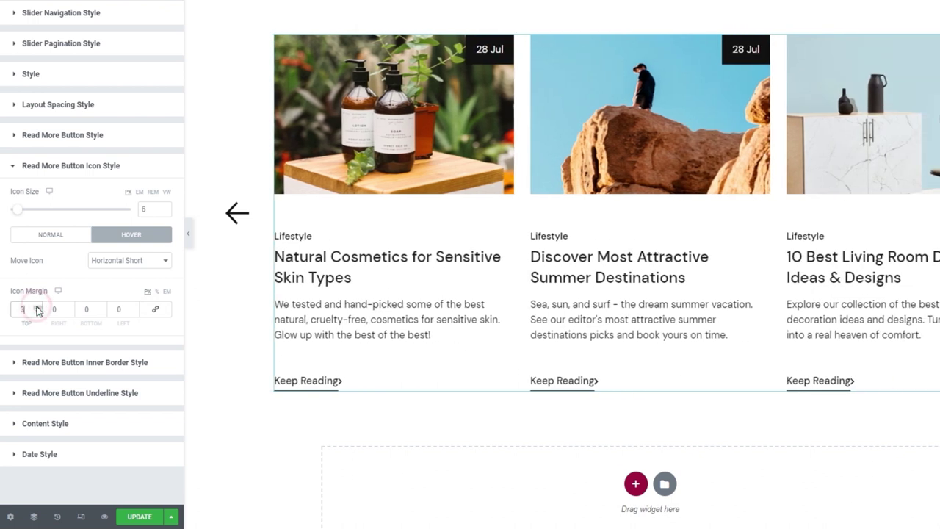
pyautogui.click(113, 308)
pyautogui.write('10')
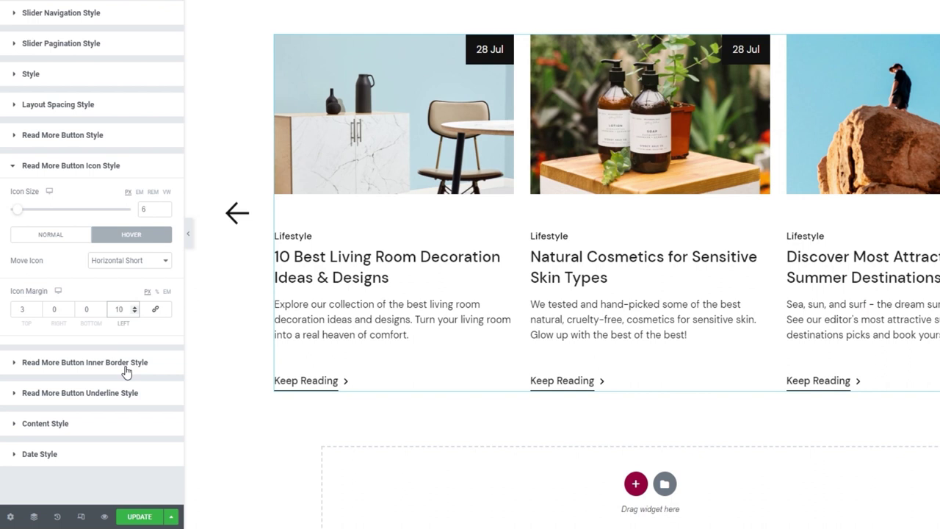
# Open the Read More Button Inner Border Style settings, followed by the Read More Button Underline Style settings.
pyautogui.click(126, 371)
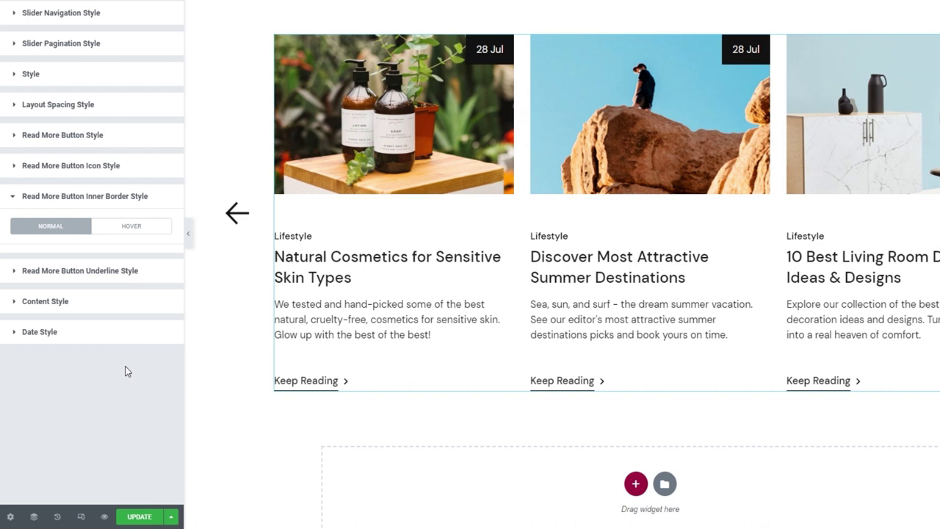
pyautogui.click(157, 282)
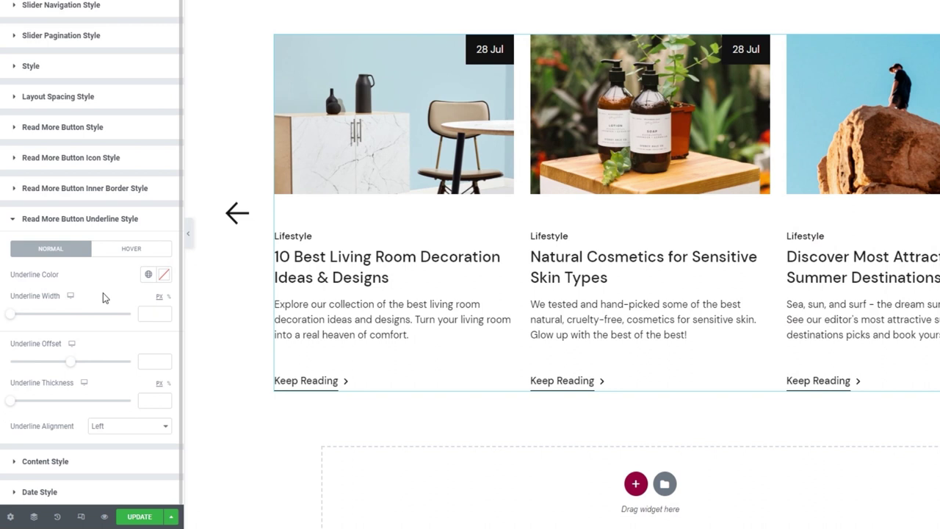
# Try a red (#D25050) as the normal Underline Color of the read more button, and reset it.
pyautogui.click(163, 275)
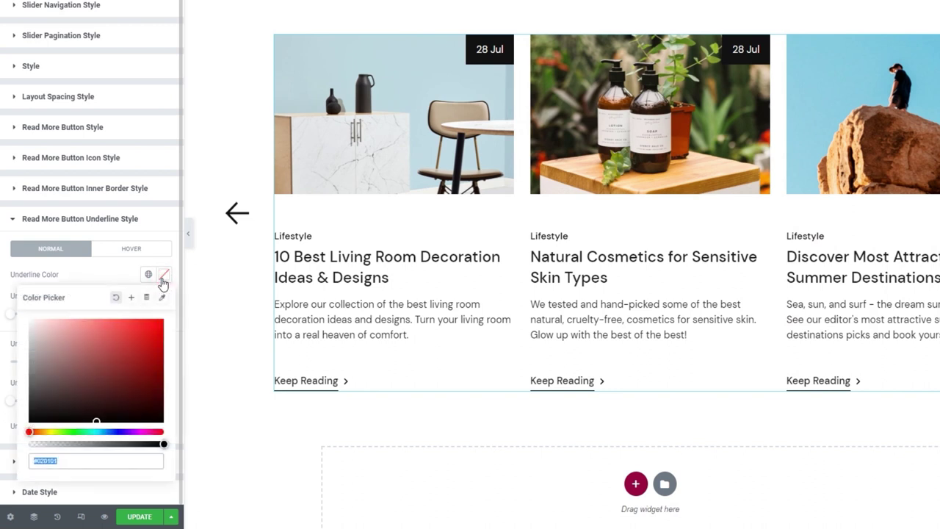
pyautogui.moveTo(132, 343); pyautogui.dragTo(112, 337)
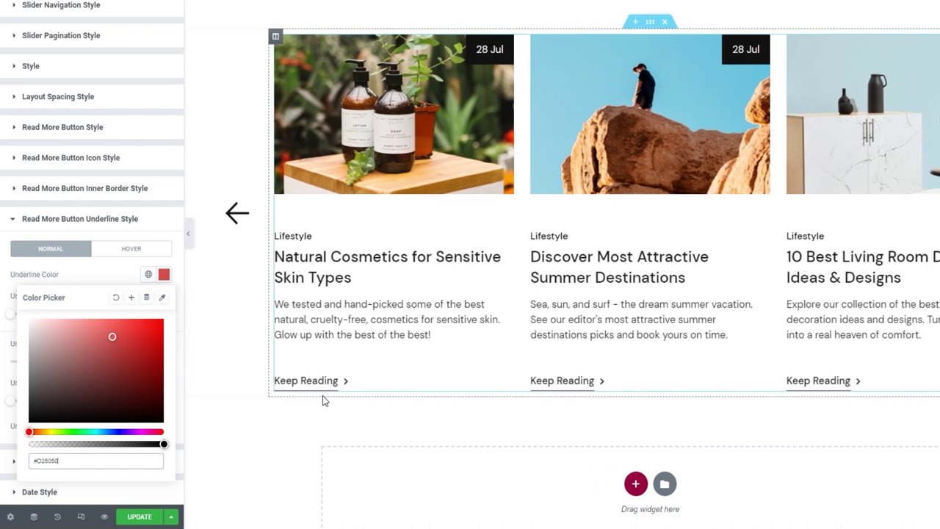
pyautogui.click(115, 298)
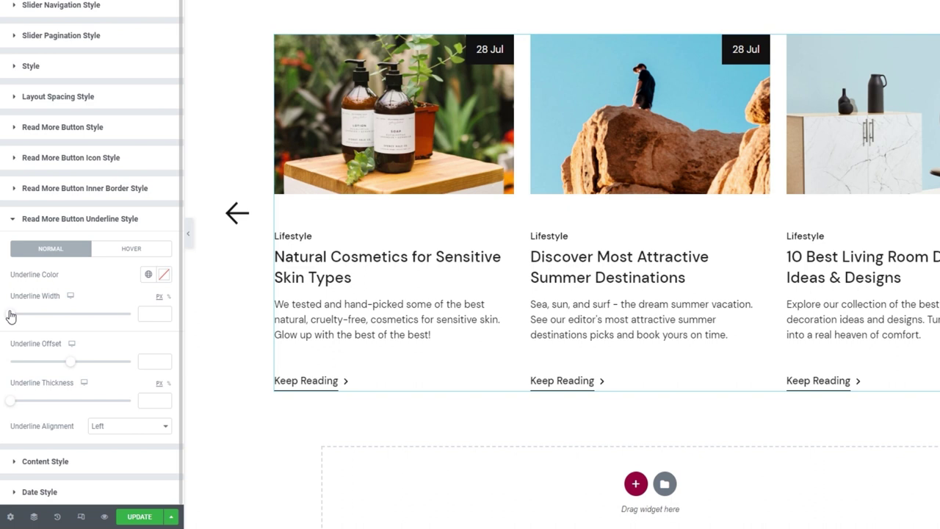
# Try the Right and Center underline alignments with a 45 px width and 4 px thickness, and return the alignment to Left.
pyautogui.moveTo(10, 316); pyautogui.dragTo(65, 319)
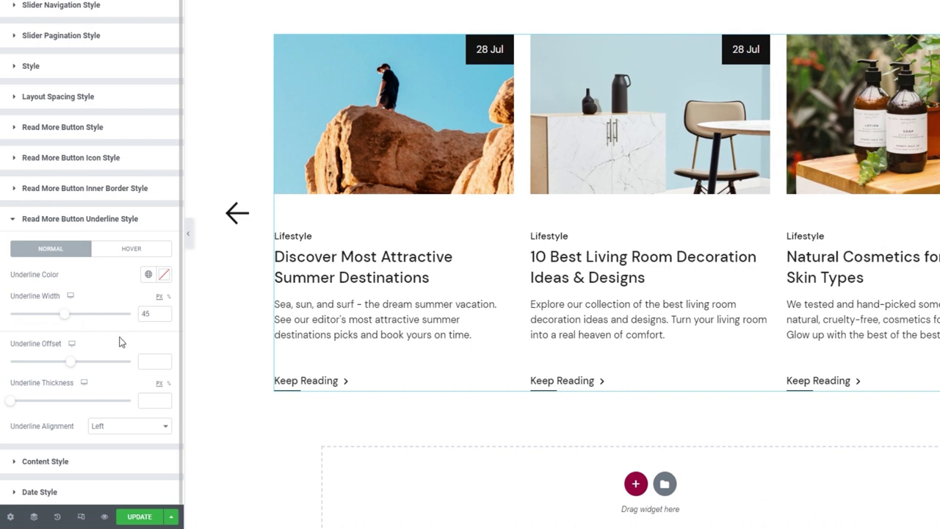
pyautogui.moveTo(18, 401); pyautogui.dragTo(19, 402)
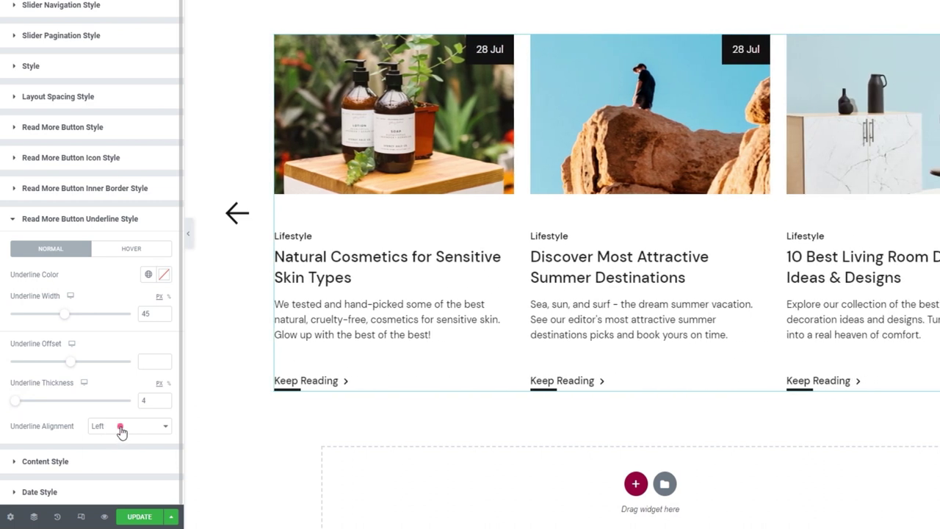
pyautogui.click(122, 429)
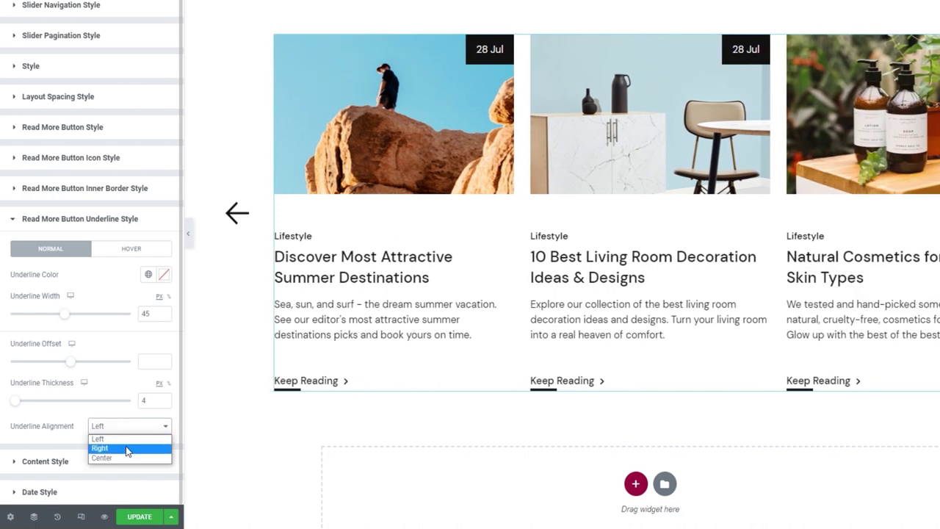
pyautogui.click(126, 448)
pyautogui.click(126, 428)
pyautogui.click(136, 458)
pyautogui.click(127, 427)
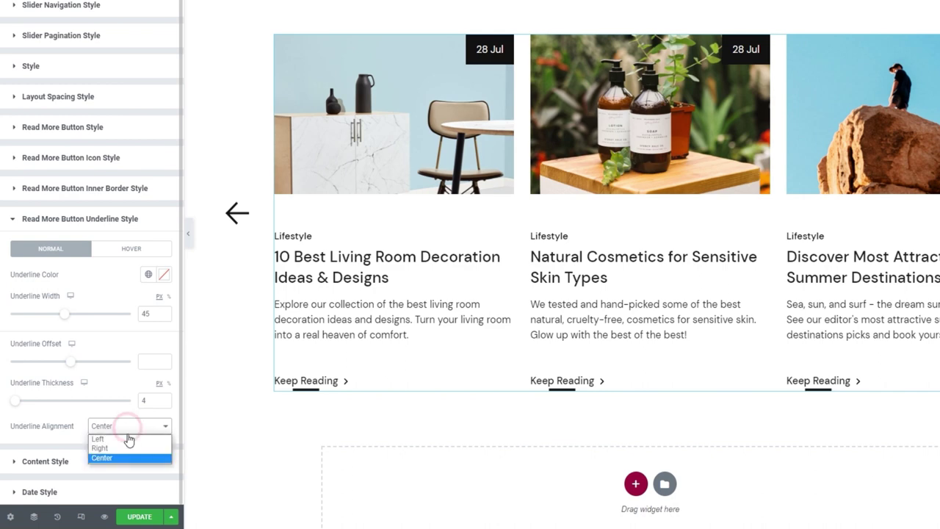
pyautogui.click(128, 438)
# Clear the Underline Thickness and Underline Width values, and set the Underline Offset to 6 after trying 3.
pyautogui.click(149, 400)
pyautogui.press('BackSpace')
pyautogui.doubleClick(149, 313)
pyautogui.press('BackSpace')
pyautogui.moveTo(72, 366); pyautogui.dragTo(83, 367)
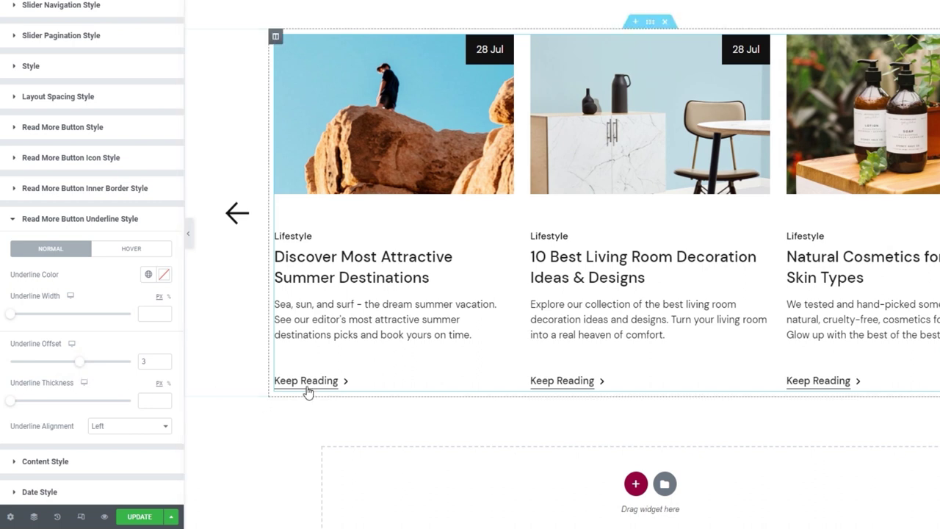
pyautogui.moveTo(86, 367); pyautogui.dragTo(93, 368)
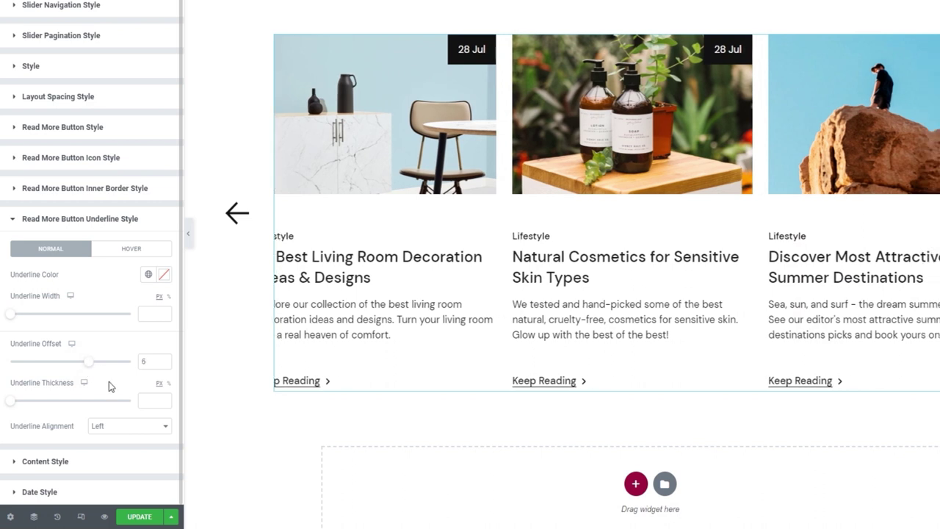
# Try a red (#DE5757) as the Underline Hover Color of the read more button, and reset it.
pyautogui.click(131, 249)
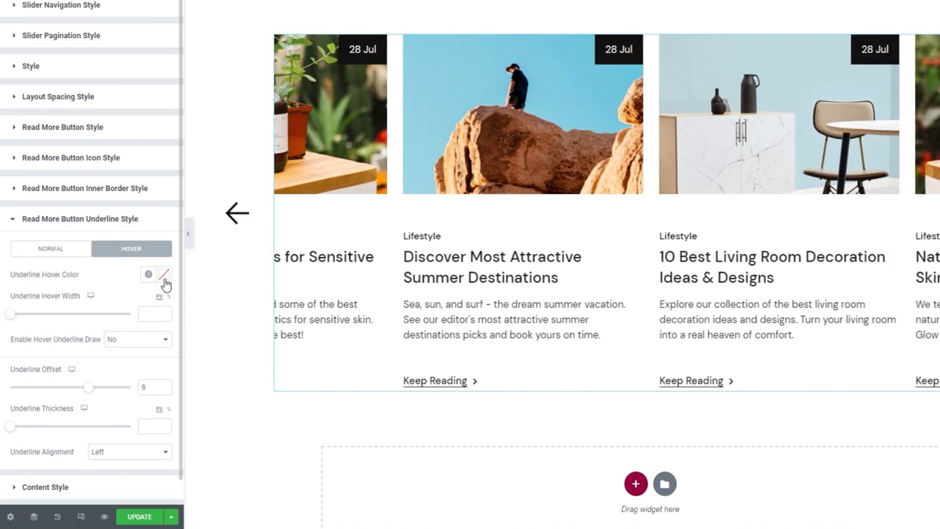
pyautogui.click(164, 276)
pyautogui.click(111, 332)
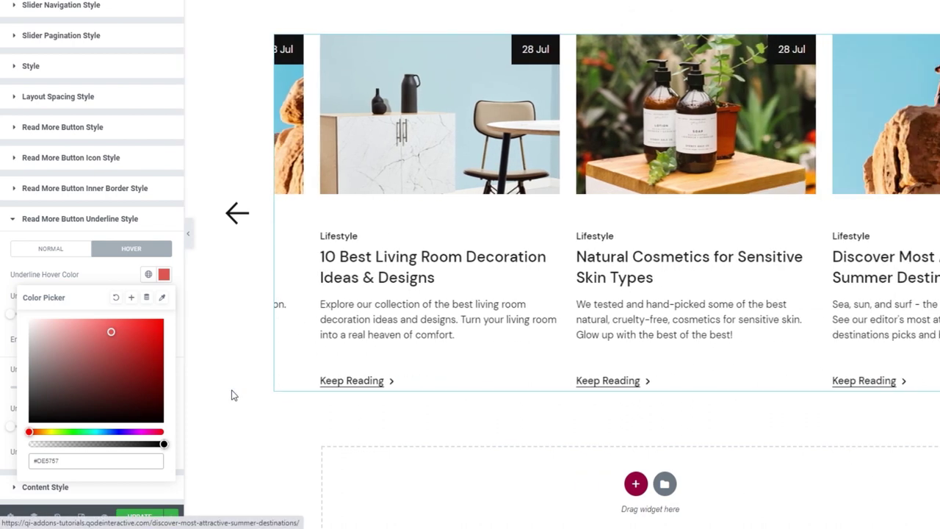
pyautogui.click(115, 297)
# Try an Underline Hover Width of 47 px, and clear the value again.
pyautogui.moveTo(12, 320); pyautogui.dragTo(67, 314)
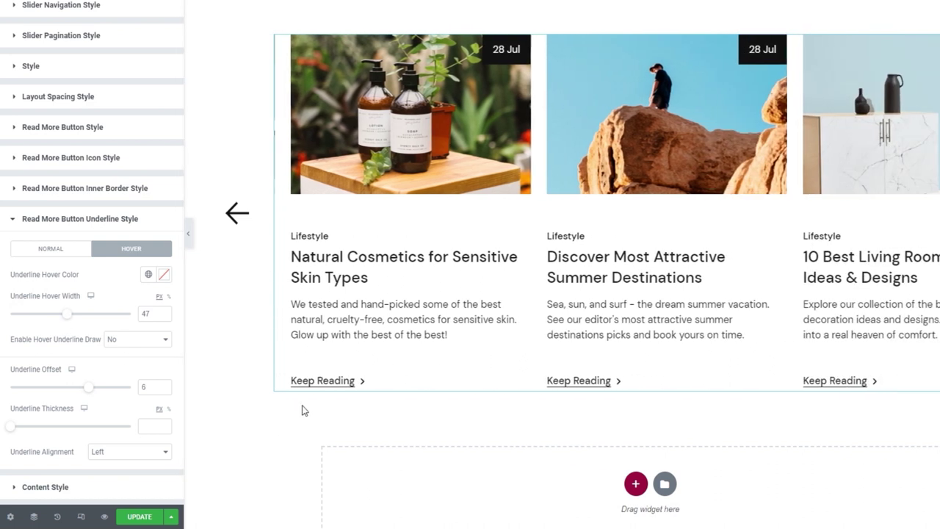
pyautogui.click(146, 312)
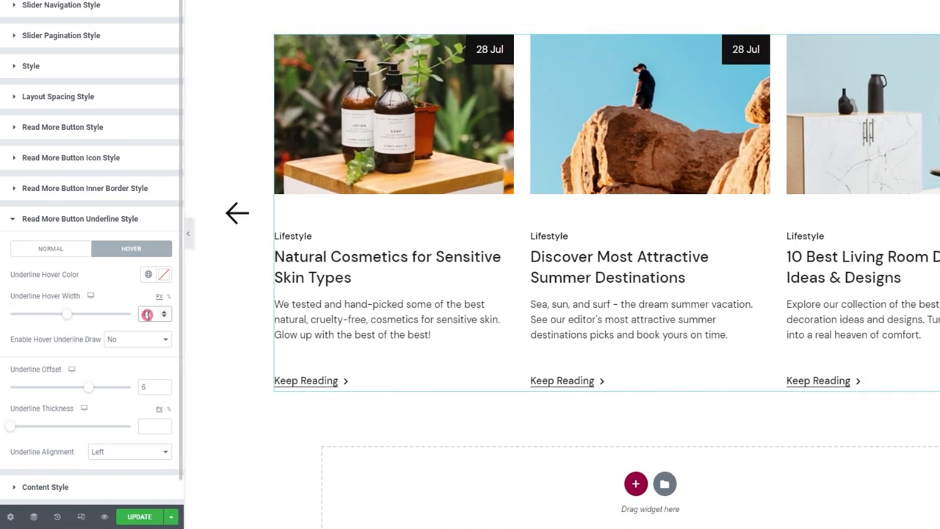
pyautogui.doubleClick(145, 314)
pyautogui.press('BackSpace')
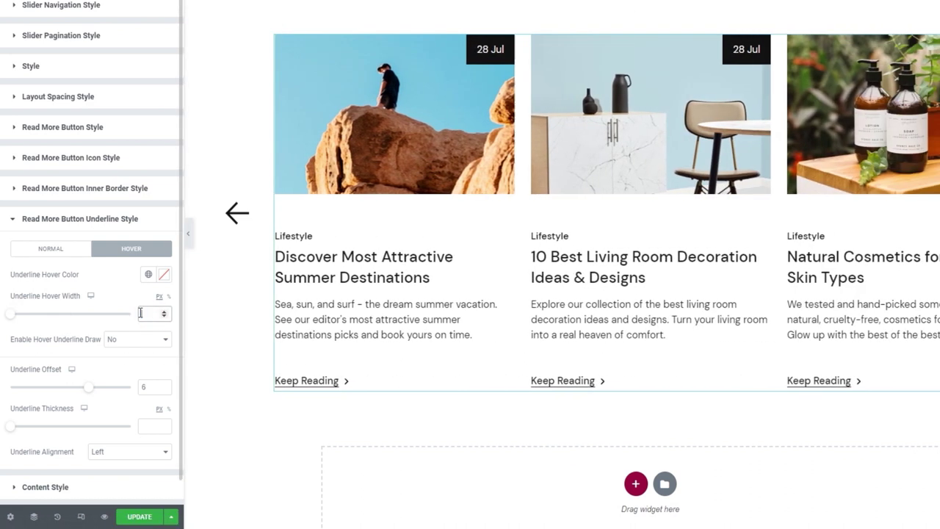
# Try Yes for Enable Hover Underline Draw, and set the option to Default.
pyautogui.click(138, 344)
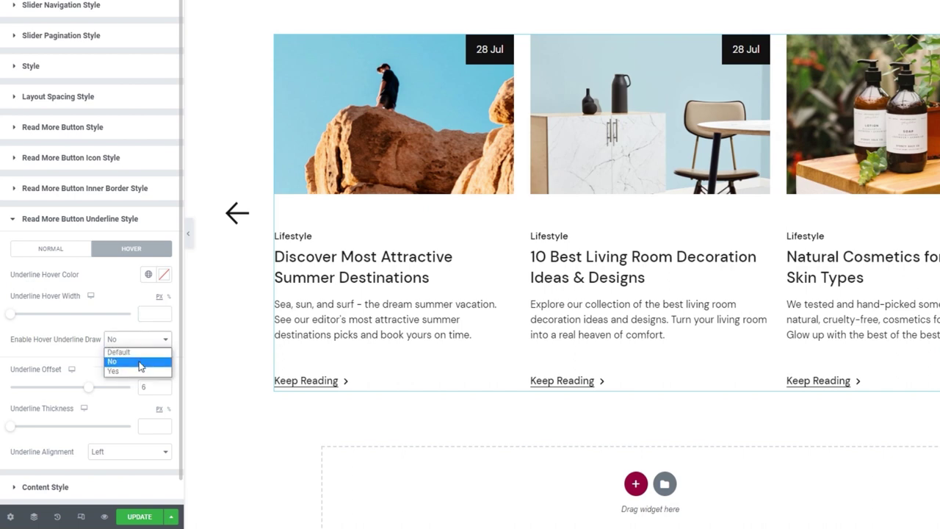
pyautogui.click(138, 371)
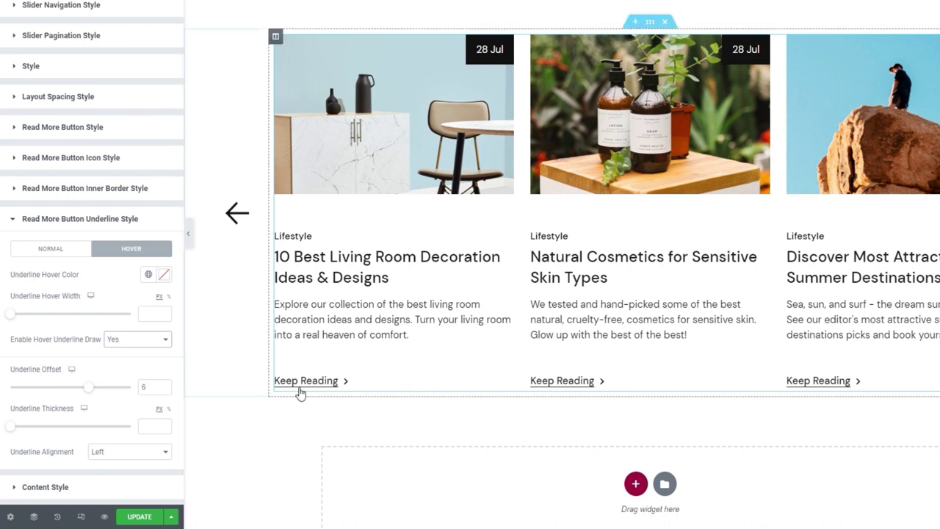
pyautogui.click(130, 339)
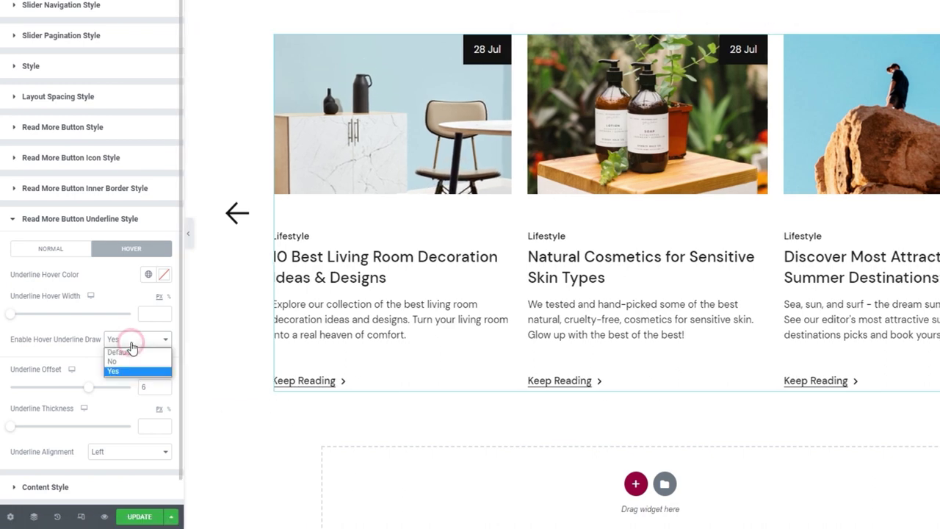
pyautogui.click(133, 353)
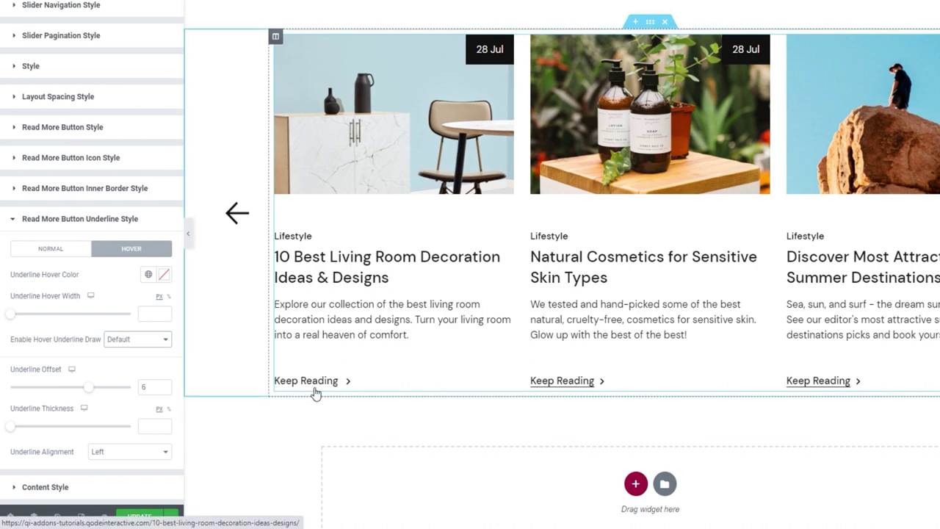
# Review the rest of the underline settings and open the Content Style and Date Style settings.
pyautogui.scroll(-1, 127, 360)
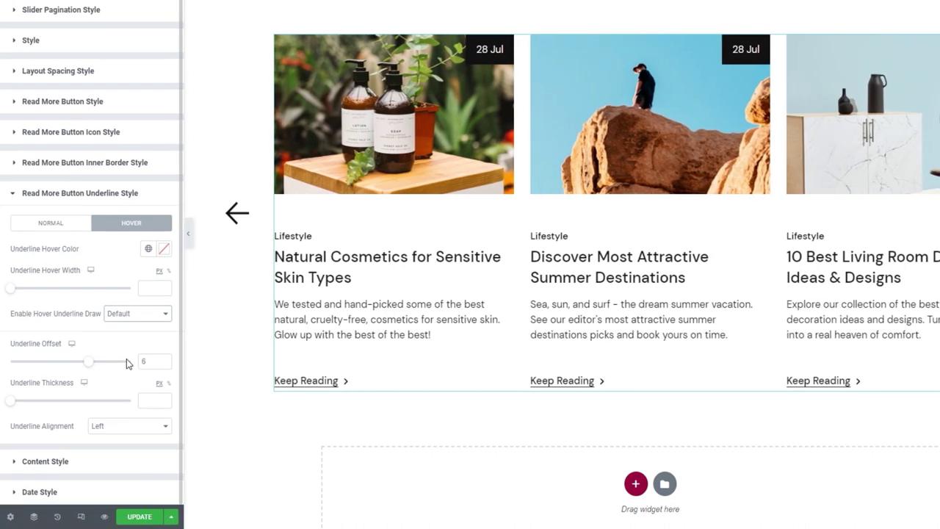
pyautogui.click(105, 459)
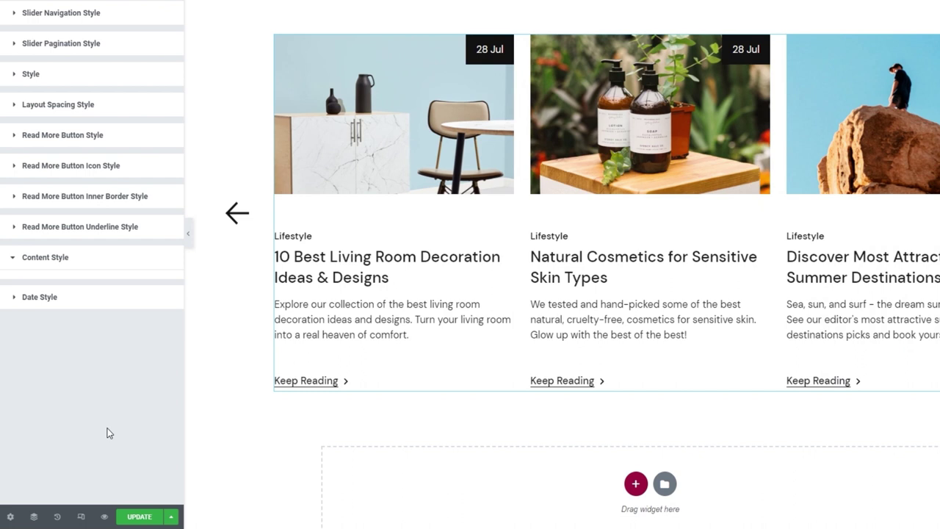
pyautogui.click(116, 306)
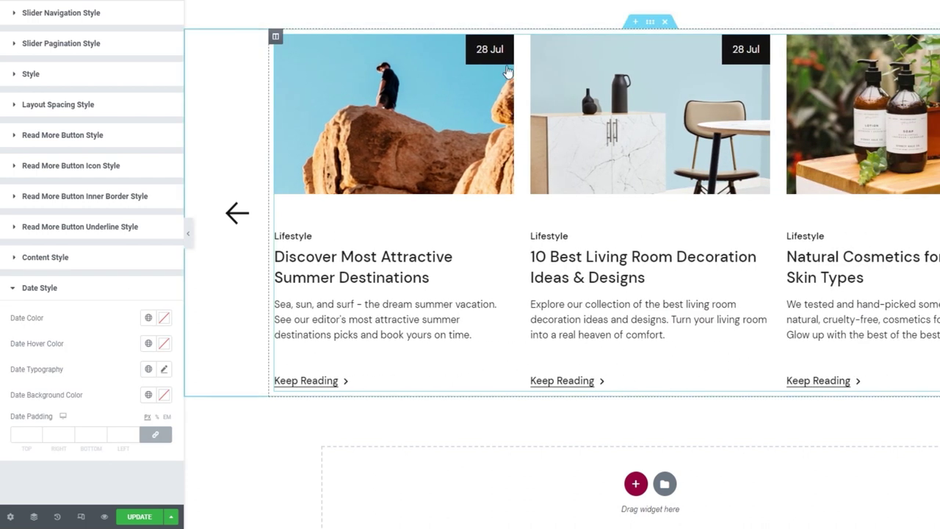
# Try a red as the Date Color of the carousel posts, and reset it.
pyautogui.click(163, 317)
pyautogui.click(135, 387)
pyautogui.moveTo(135, 386); pyautogui.dragTo(122, 377)
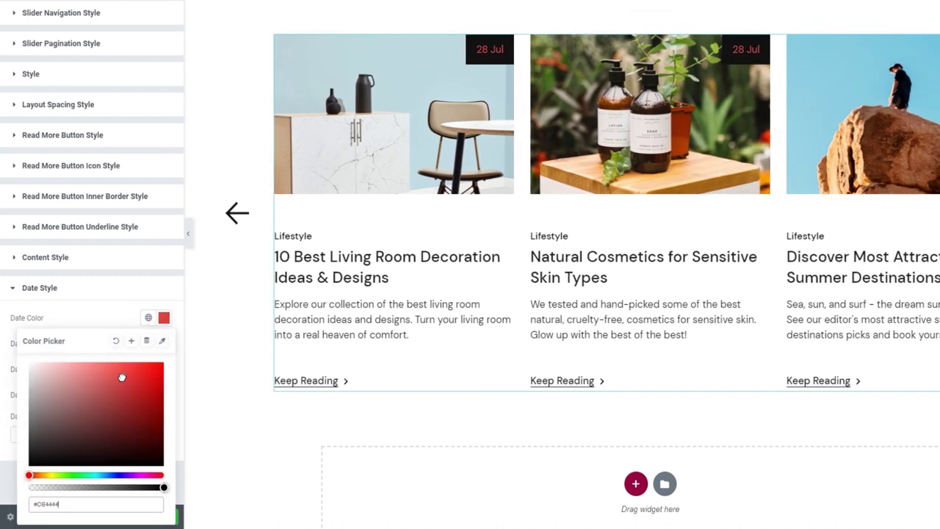
pyautogui.click(116, 340)
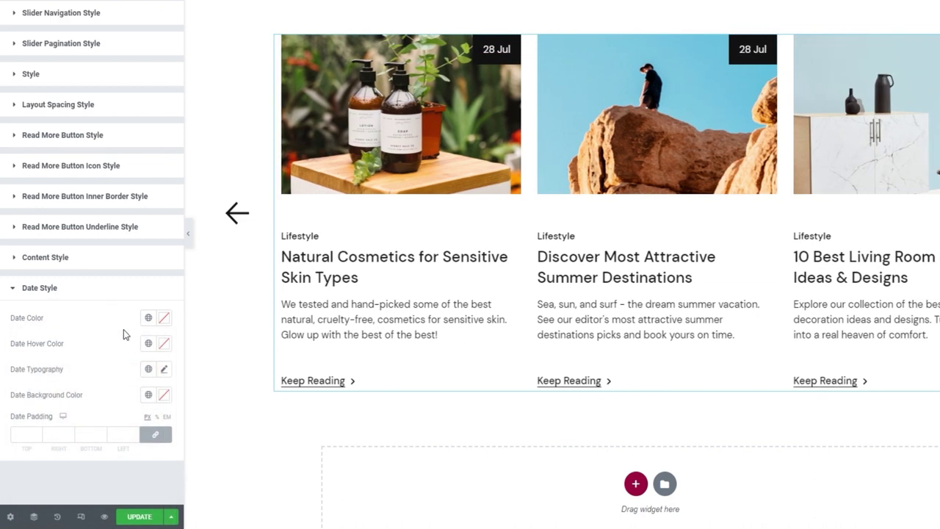
# Try a dark red (#8F4242) as the Date Hover Color, and reset it.
pyautogui.click(163, 343)
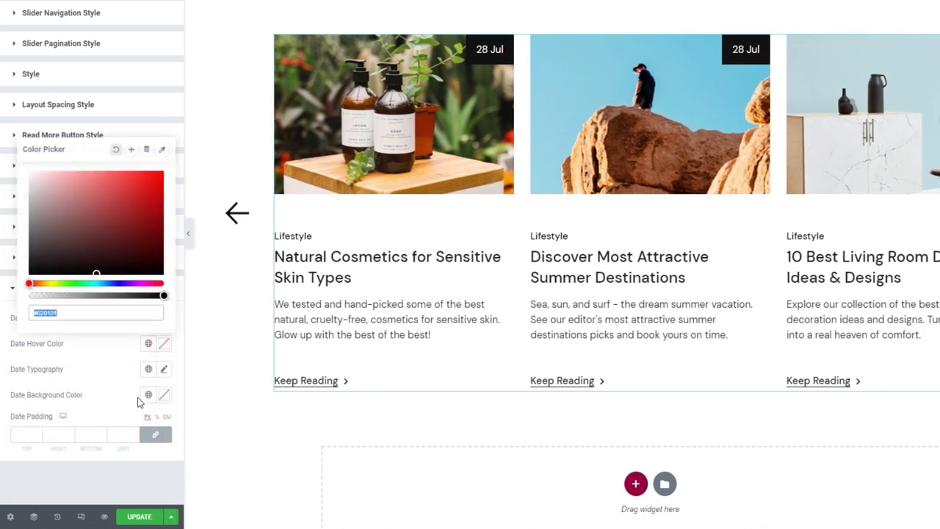
pyautogui.click(101, 216)
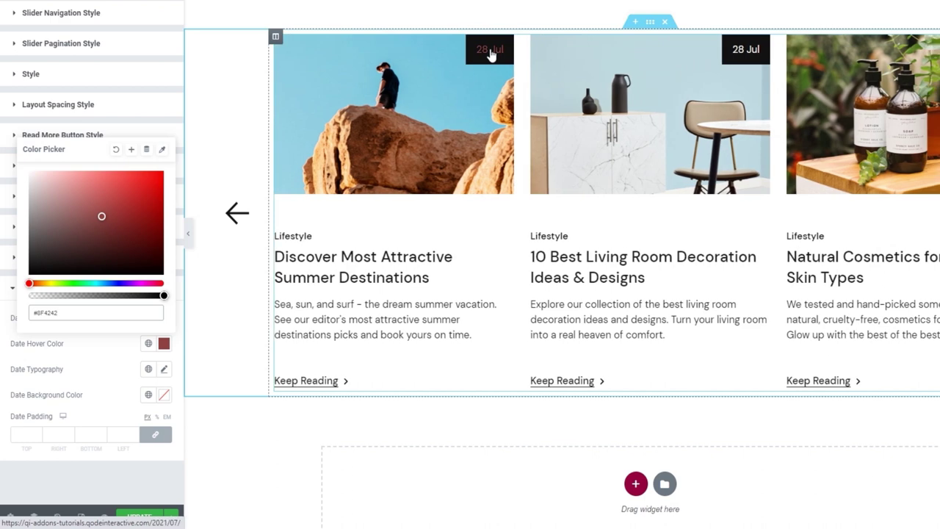
pyautogui.click(115, 149)
pyautogui.click(103, 362)
# Set a slightly smaller font size in px for the Date Typography.
pyautogui.click(164, 369)
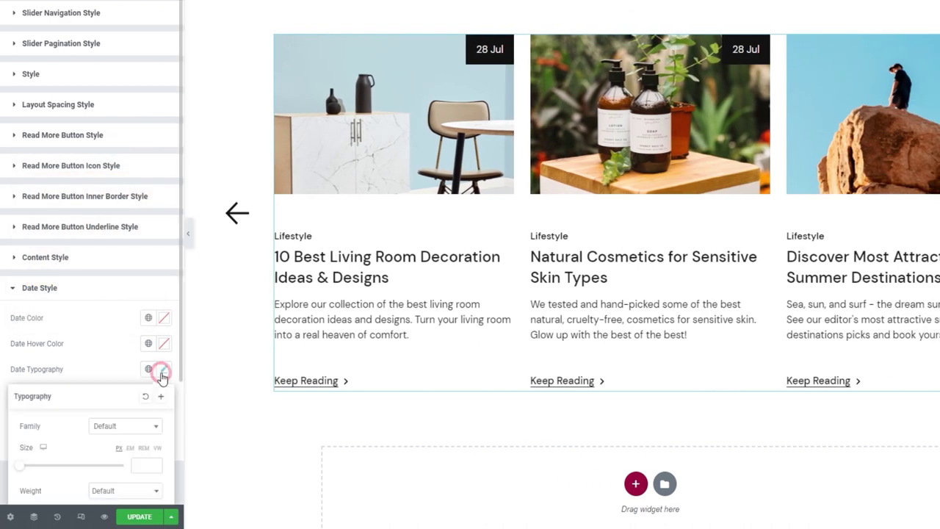
pyautogui.click(138, 309)
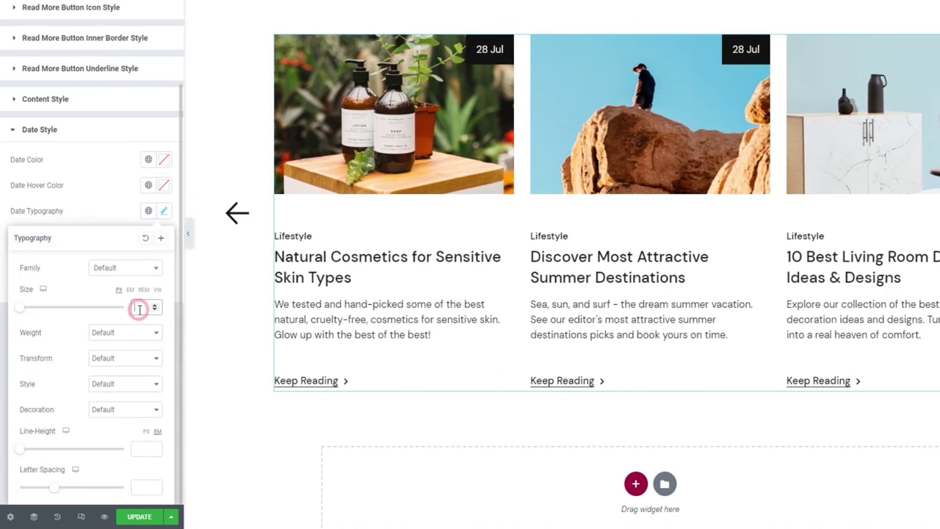
pyautogui.write('11')
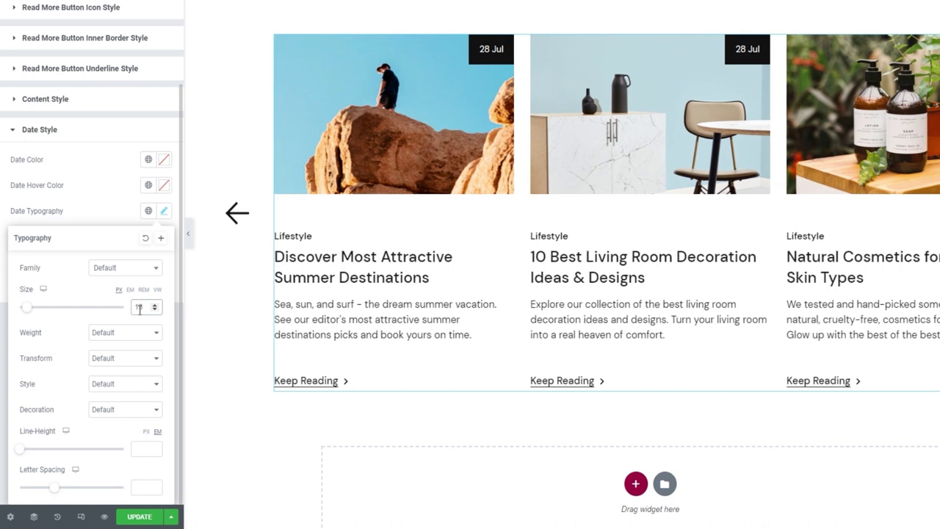
pyautogui.tripleClick(119, 205)
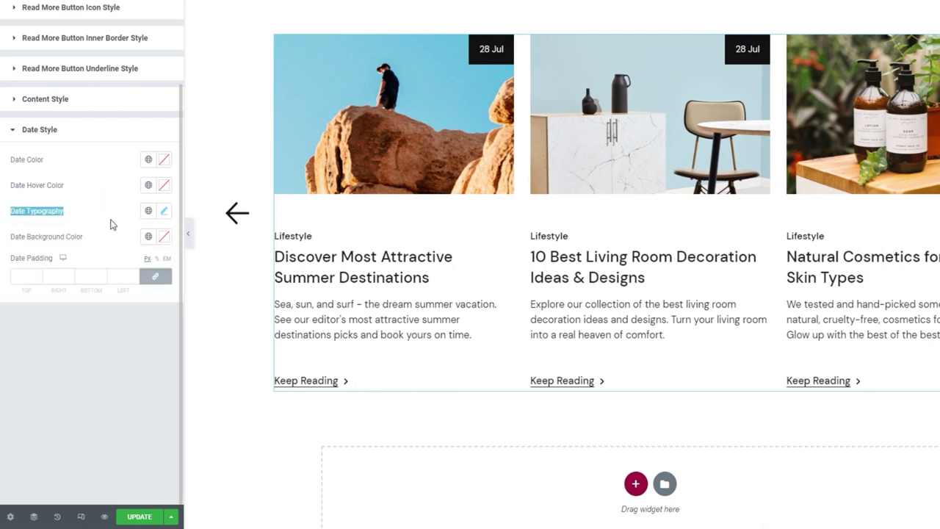
# Set the Date Background Color to #333333 after trying red shades.
pyautogui.click(165, 238)
pyautogui.click(109, 304)
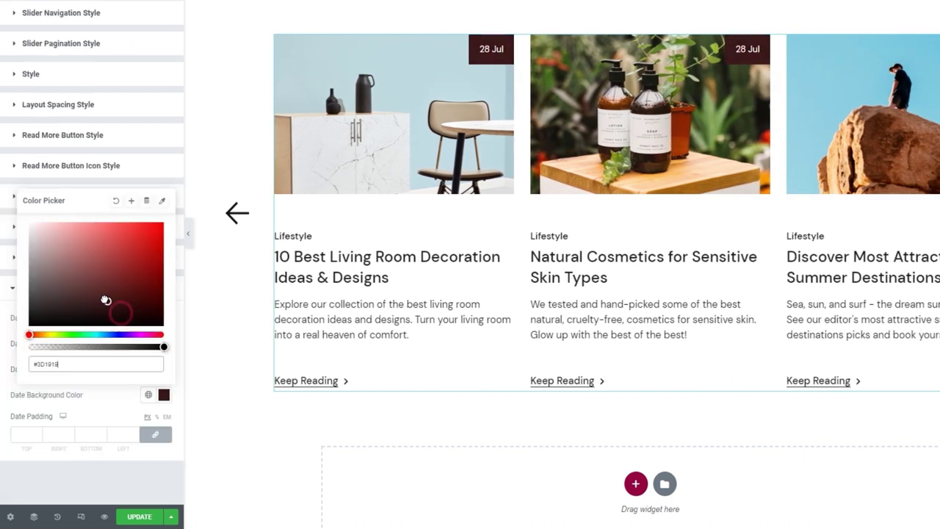
pyautogui.moveTo(96, 287); pyautogui.dragTo(99, 252)
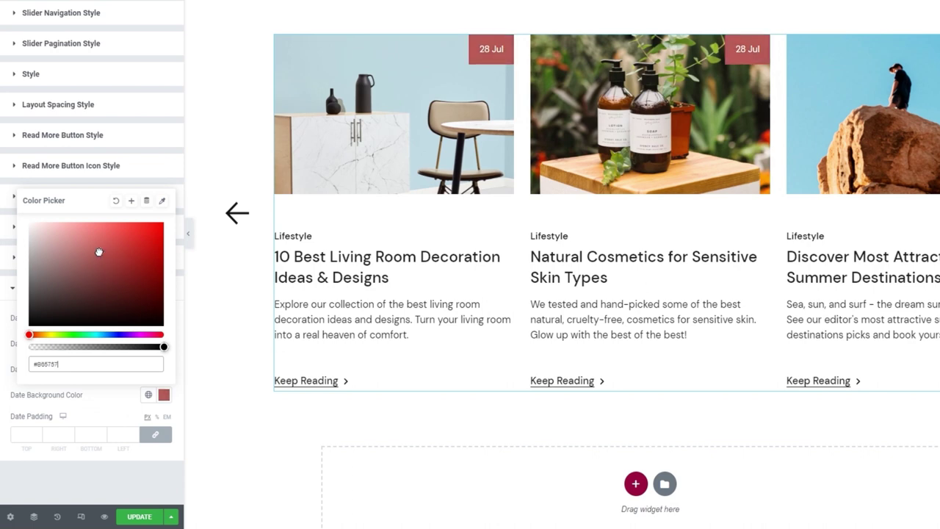
pyautogui.doubleClick(86, 364)
pyautogui.write('#3')
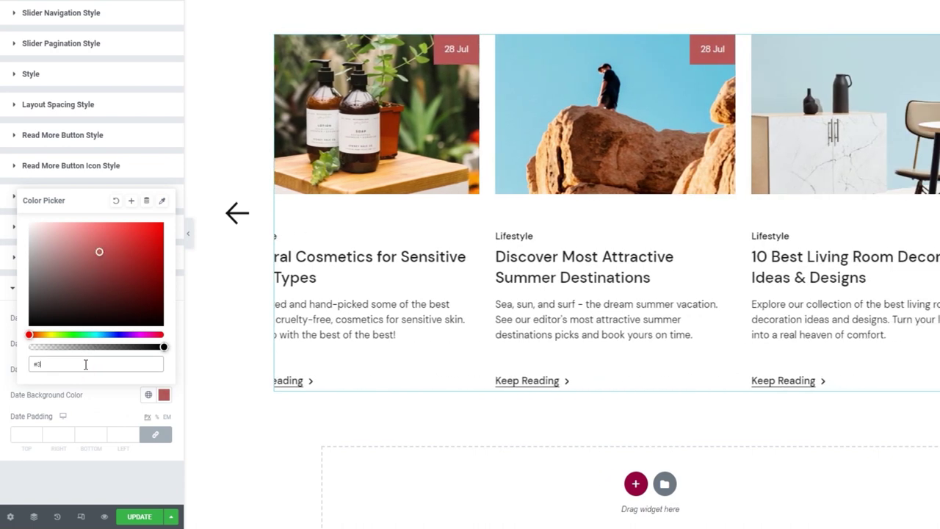
pyautogui.write('33333')
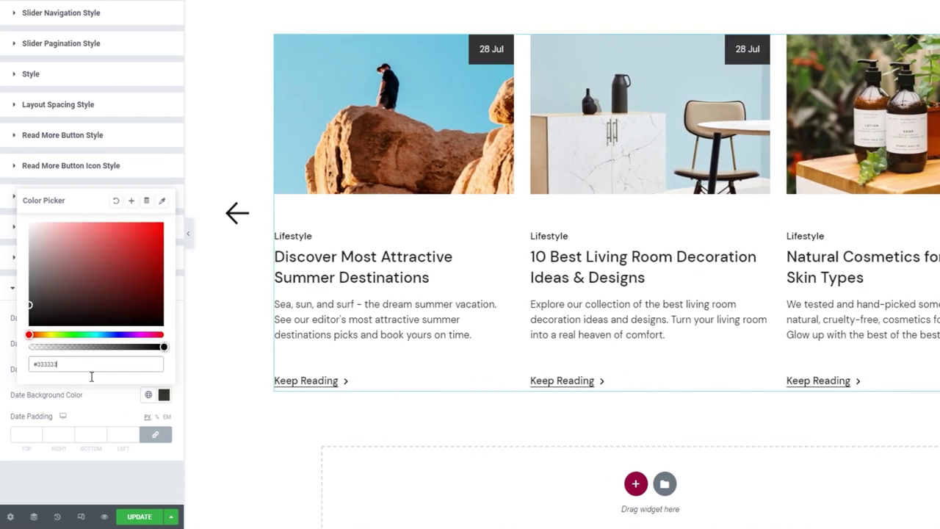
# Try a linked Date Padding of 20 px on all sides, and clear it.
pyautogui.click(113, 408)
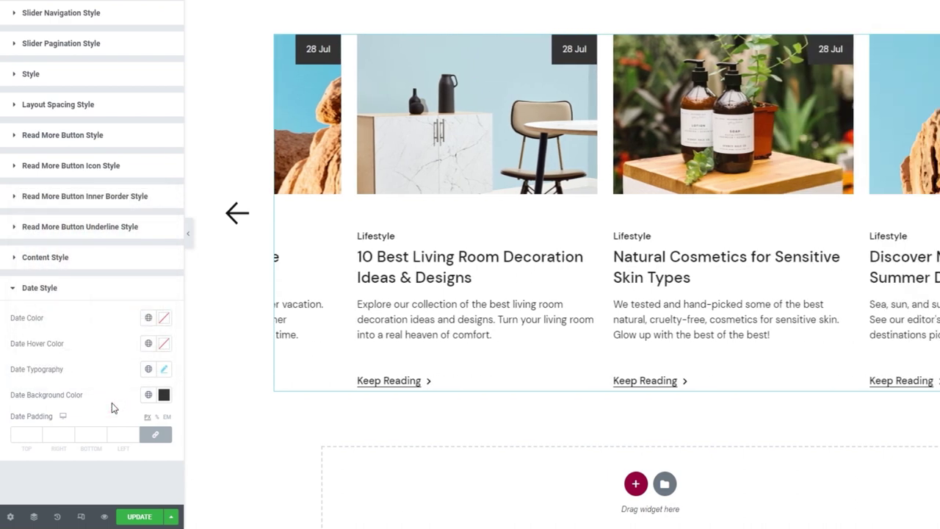
pyautogui.click(38, 433)
pyautogui.click(38, 433)
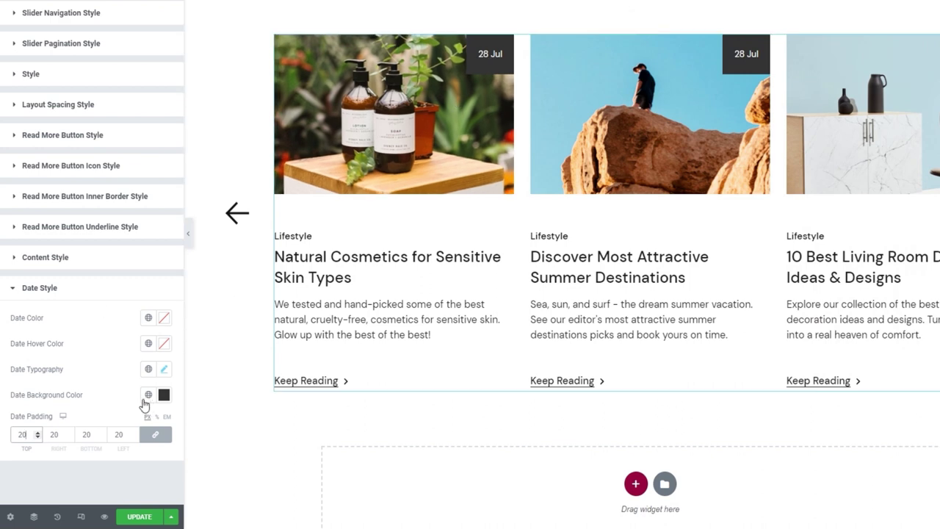
pyautogui.doubleClick(22, 434)
pyautogui.press('BackSpace')
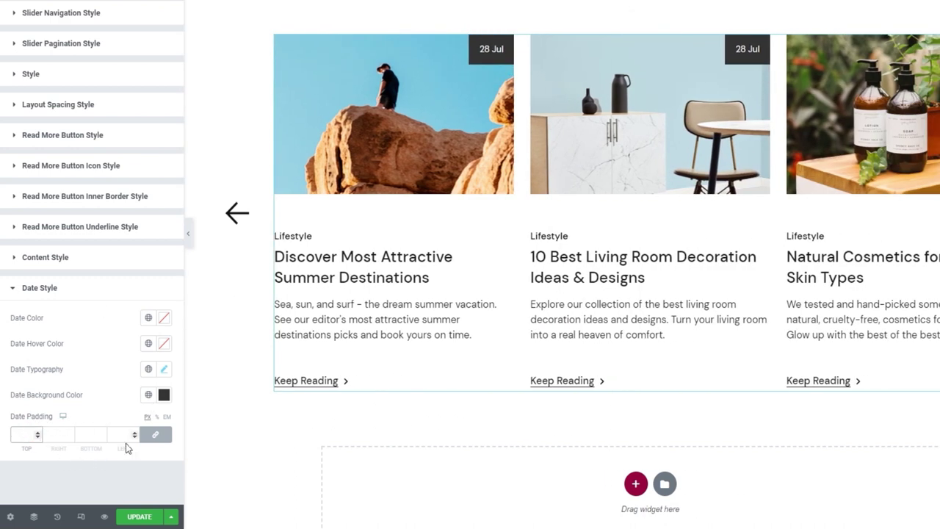
# Unlink the Date Padding sides, set top 9, right 16, bottom 9 and left 16 px, and update the page.
pyautogui.click(154, 437)
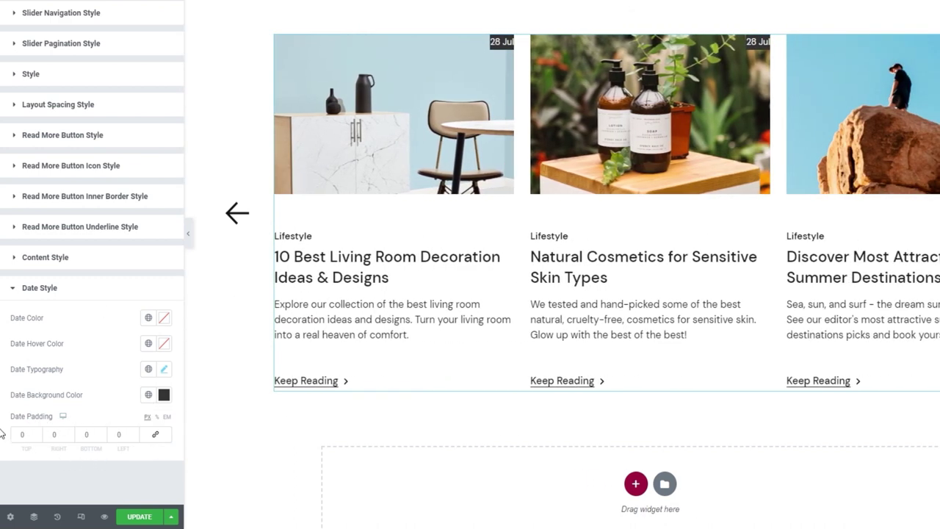
pyautogui.doubleClick(25, 434)
pyautogui.write('9')
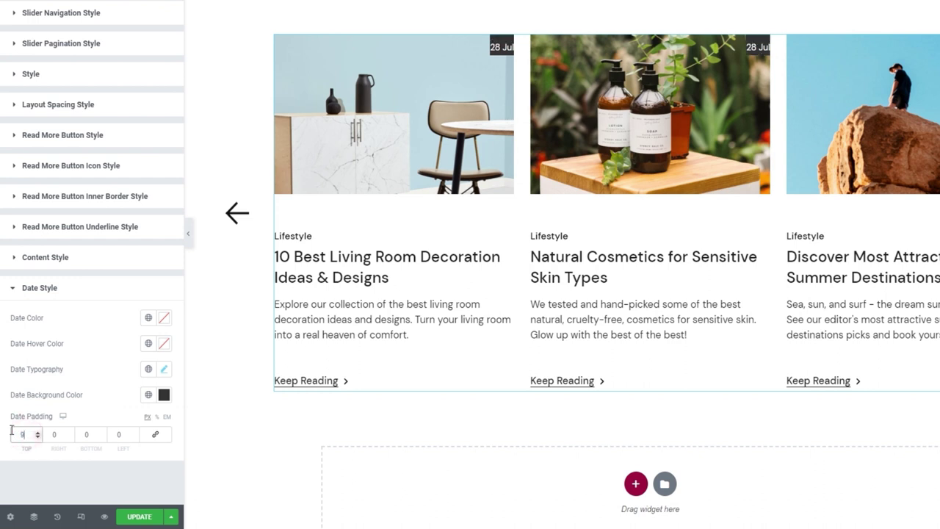
pyautogui.click(54, 434)
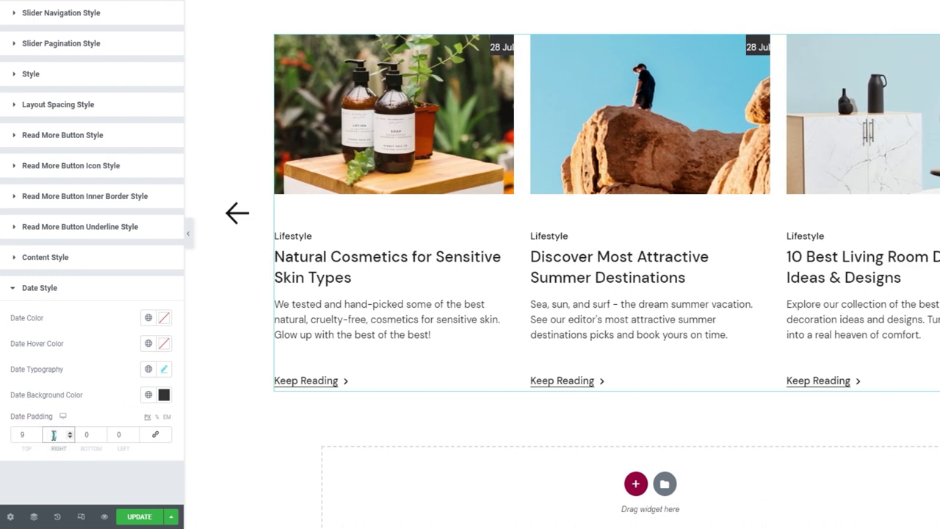
pyautogui.write('10')
pyautogui.doubleClick(88, 434)
pyautogui.write('9')
pyautogui.click(118, 434)
pyautogui.write('16')
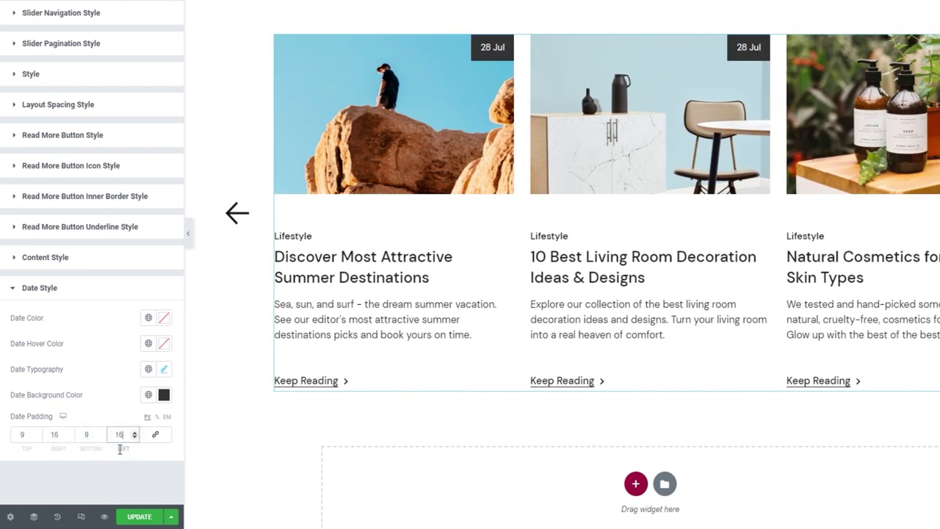
pyautogui.click(125, 475)
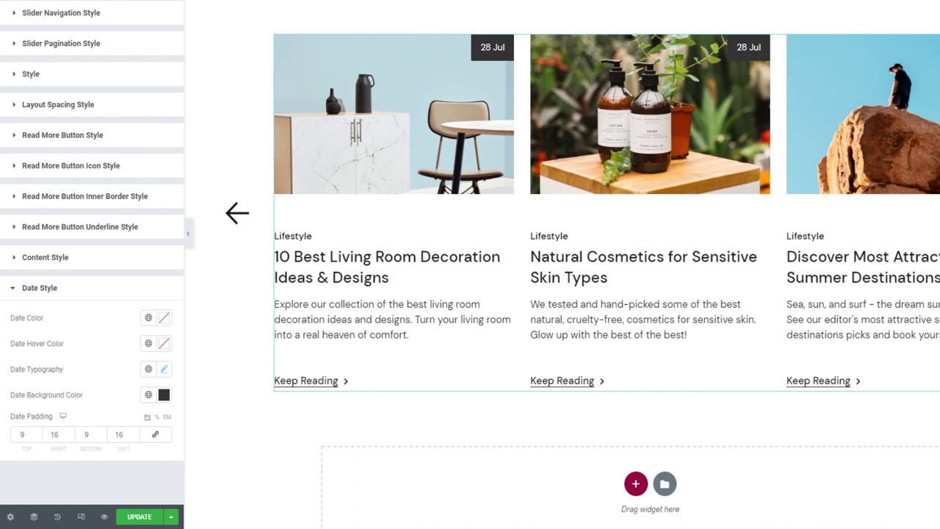
pyautogui.click(140, 517)
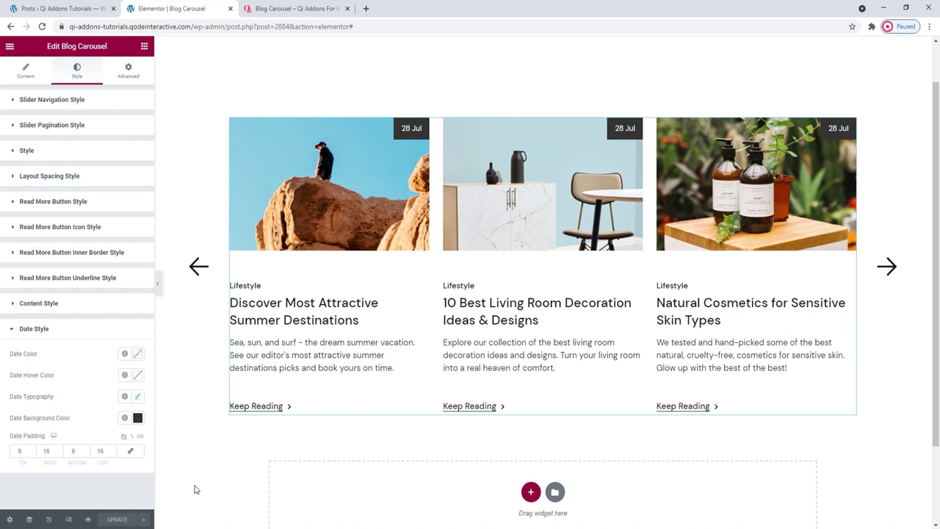
# Switch the carousel's Item Layout to Boxed in the Layout content settings.
pyautogui.click(23, 76)
pyautogui.scroll(-3, 48, 194)
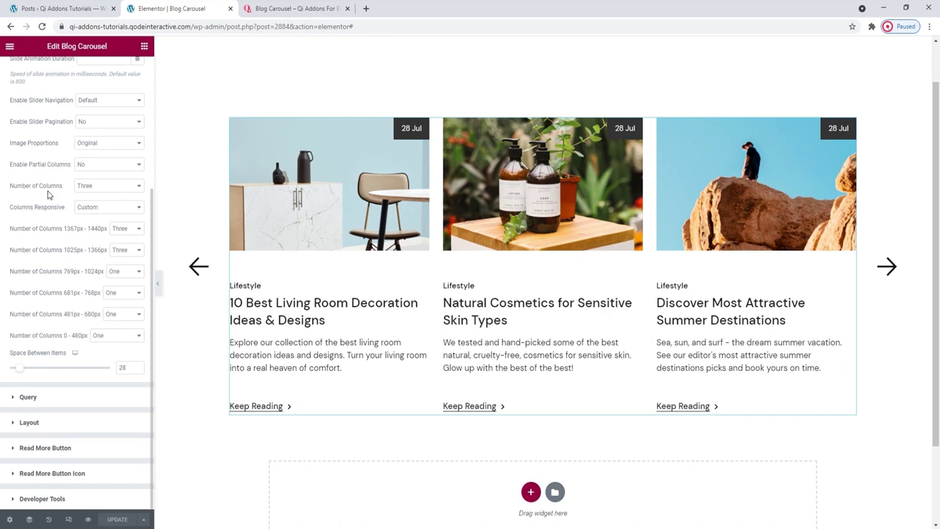
pyautogui.click(96, 419)
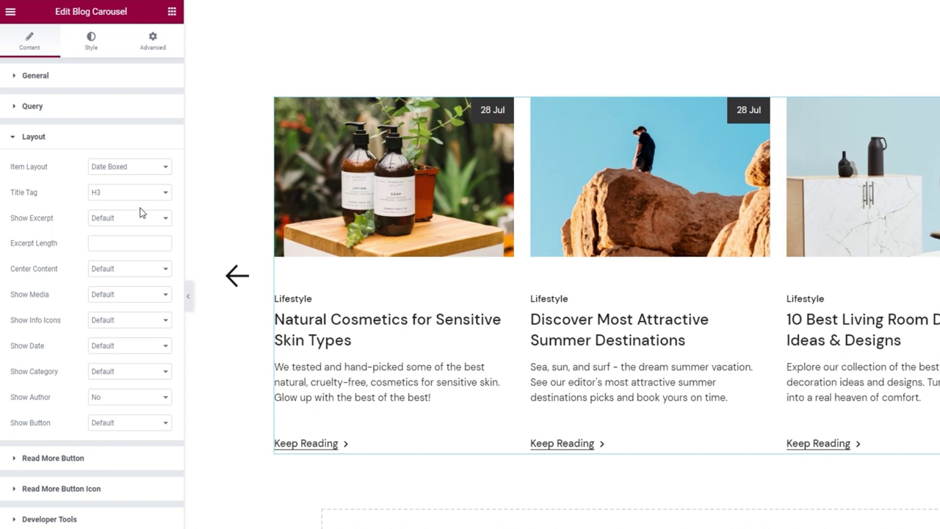
pyautogui.click(132, 167)
pyautogui.click(138, 178)
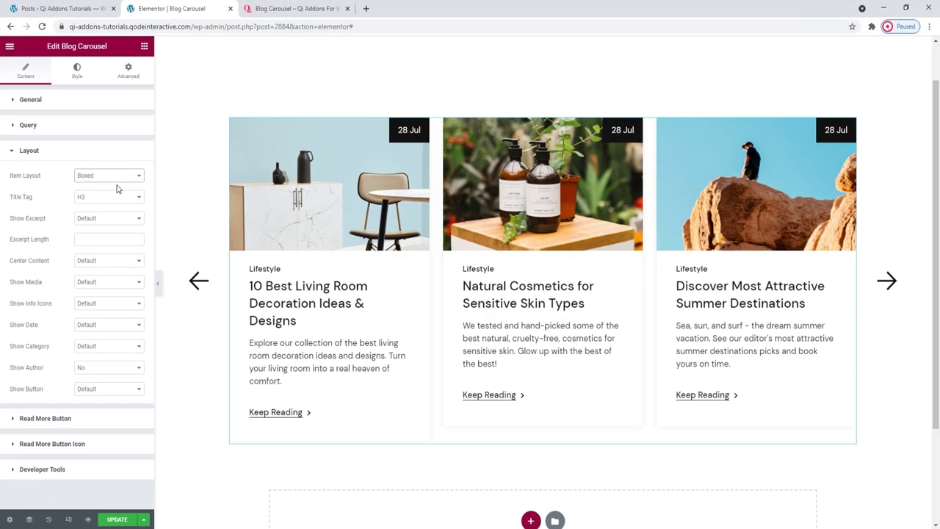
# Try a light red (#DA8383) as the Content Background Color in Content Style, and reset it.
pyautogui.click(80, 70)
pyautogui.scroll(-3, 84, 221)
pyautogui.scroll(-2, 86, 316)
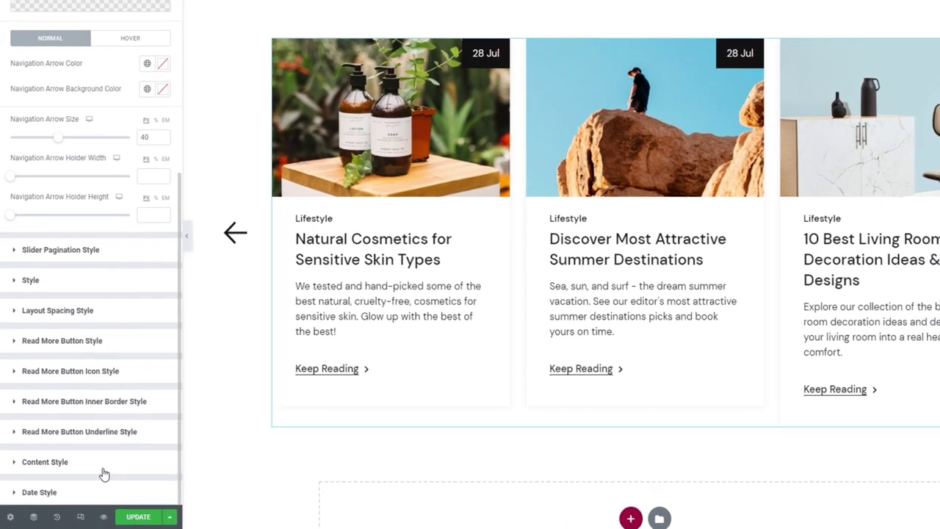
pyautogui.click(85, 483)
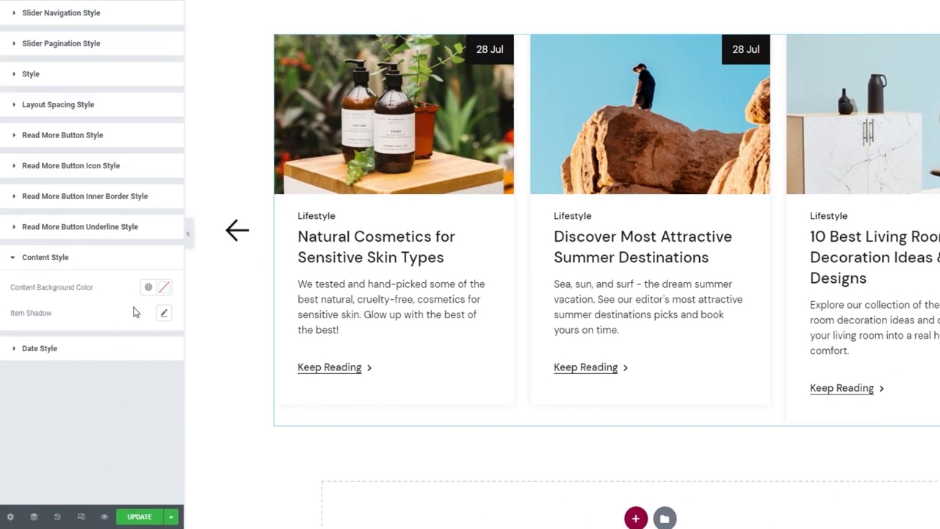
pyautogui.click(167, 293)
pyautogui.click(135, 365)
pyautogui.moveTo(125, 358); pyautogui.dragTo(81, 347)
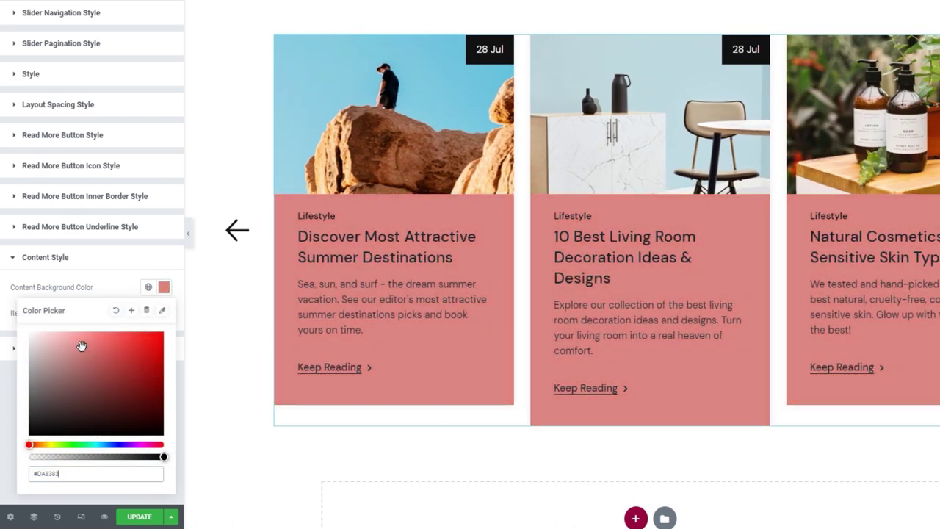
pyautogui.click(115, 310)
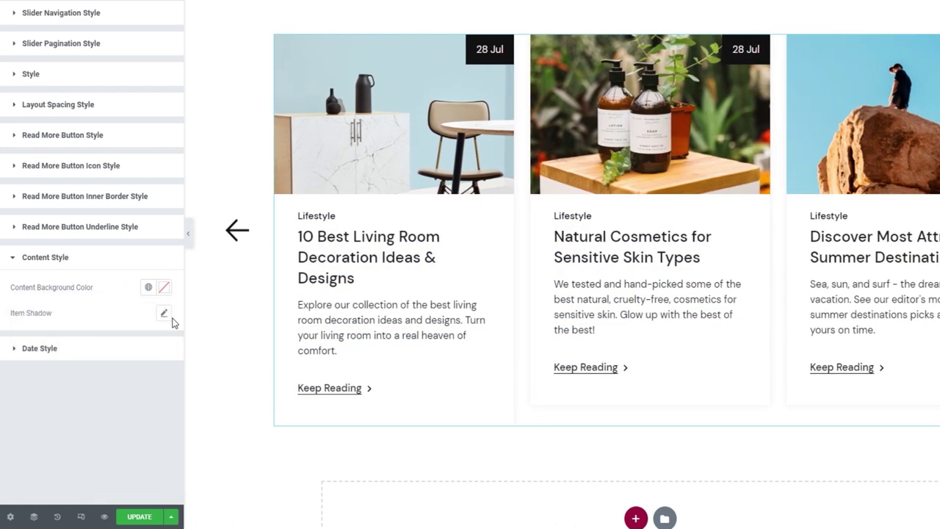
# Give the carousel items an Inset Item Shadow with vertical -1, blur 22 and spread -6.
pyautogui.click(164, 313)
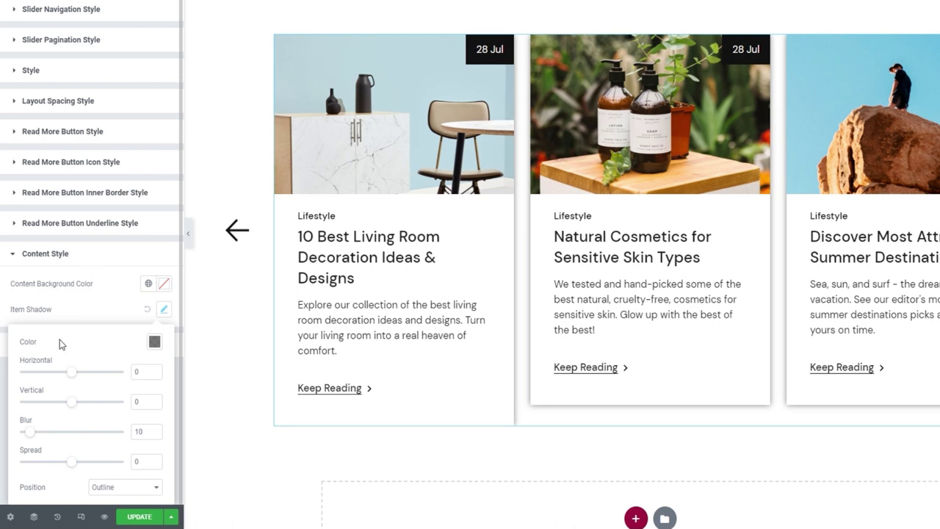
pyautogui.moveTo(71, 372); pyautogui.dragTo(73, 405)
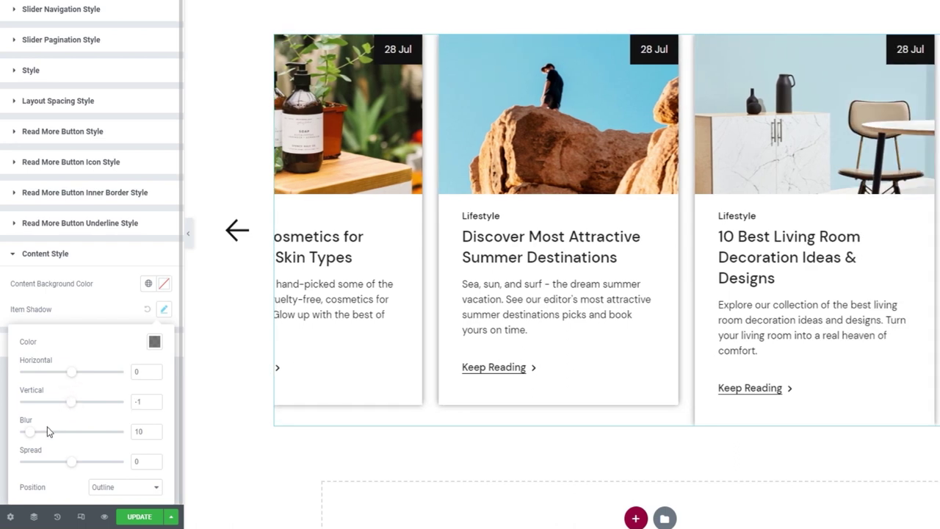
pyautogui.moveTo(31, 440); pyautogui.dragTo(68, 466)
pyautogui.click(126, 490)
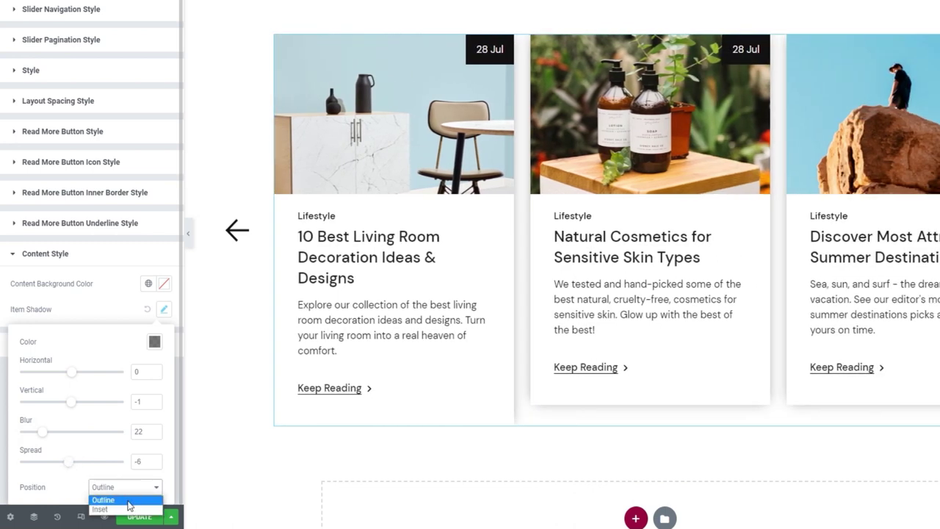
pyautogui.click(100, 509)
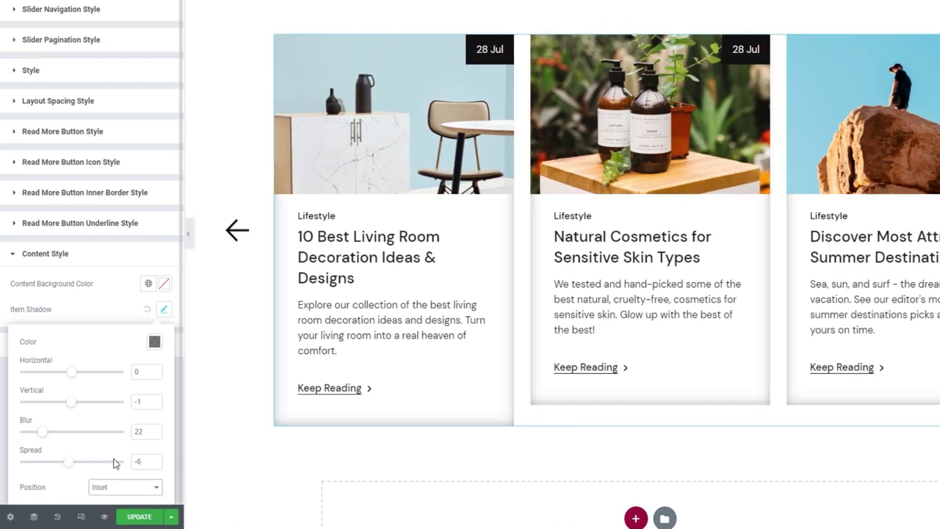
pyautogui.click(112, 315)
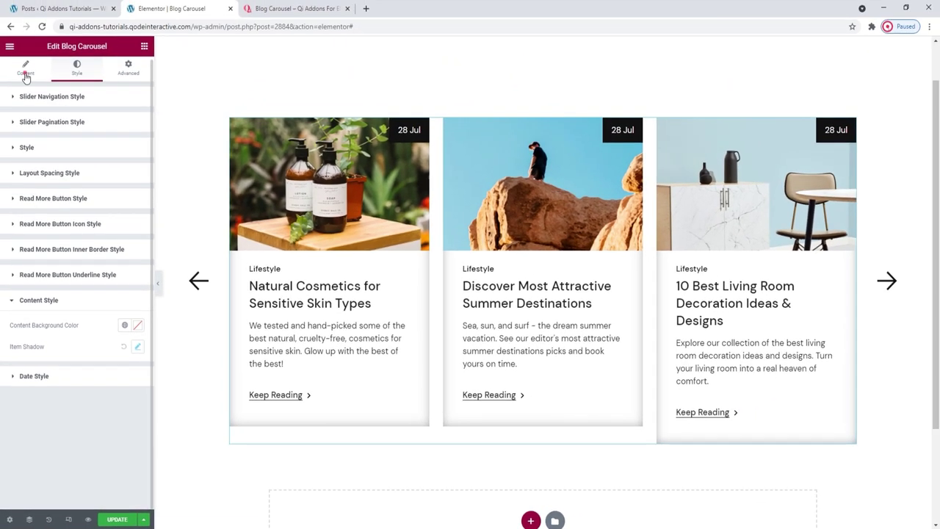
# Set the carousel's Item Layout back to Date Boxed and update the page.
pyautogui.click(25, 71)
pyautogui.scroll(-3, 77, 294)
pyautogui.click(70, 426)
pyautogui.click(111, 176)
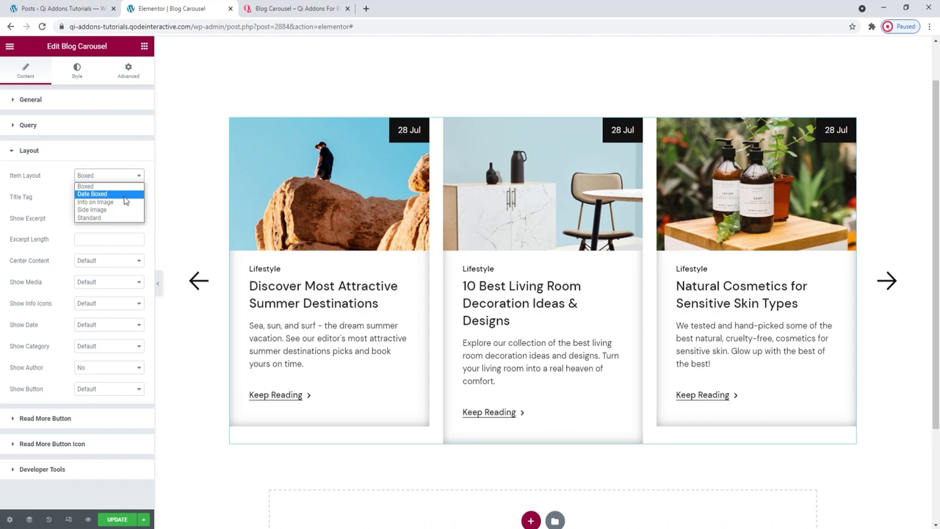
pyautogui.click(124, 195)
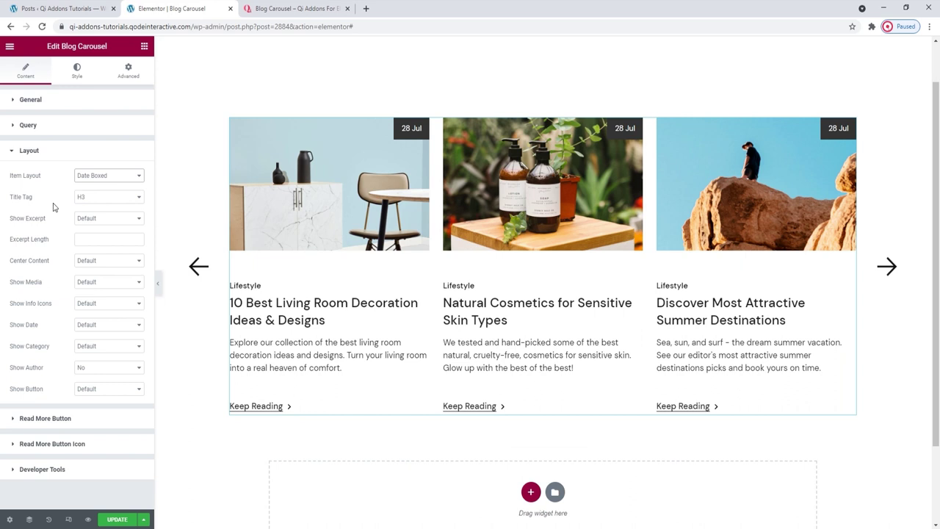
pyautogui.click(116, 520)
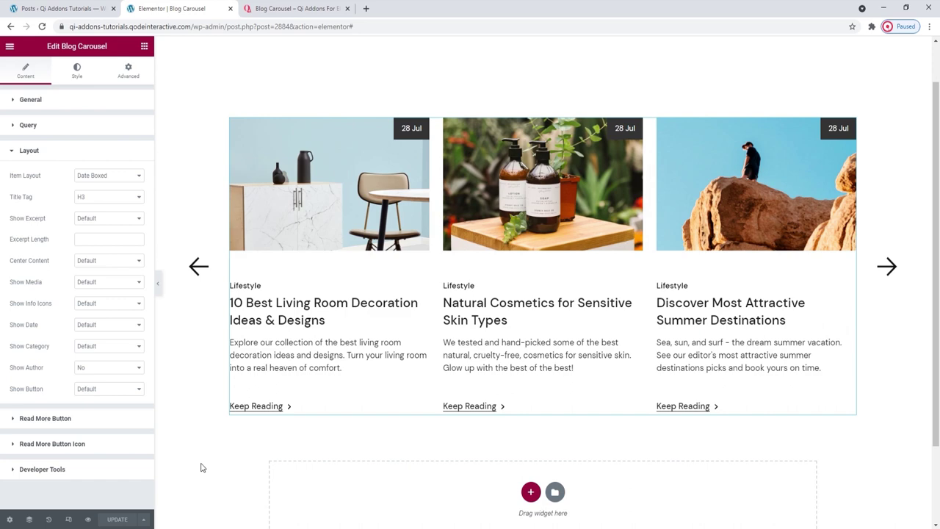
# Switch to the Qi Addons Blog Carousel demo page and review its layout, autoplay and navigation examples from start to end.
pyautogui.click(271, 8)
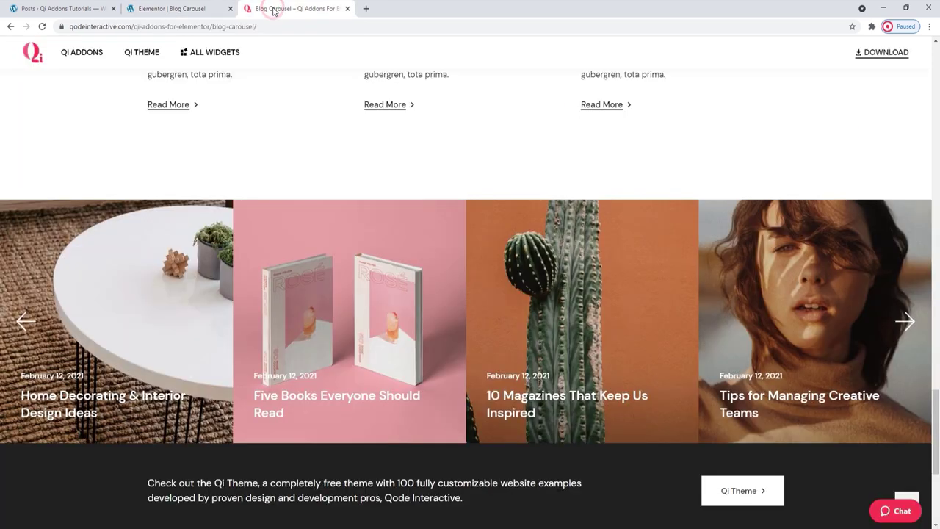
pyautogui.click(906, 496)
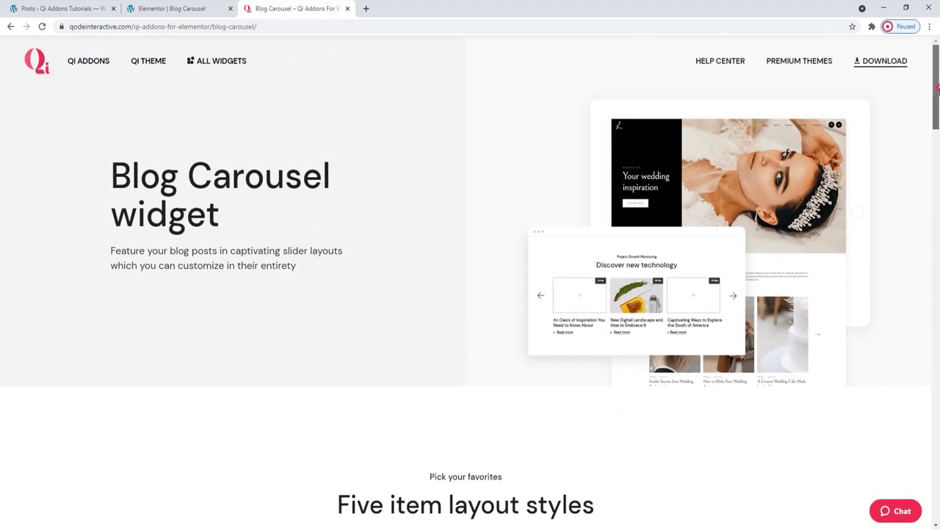
pyautogui.moveTo(938, 88); pyautogui.dragTo(938, 133)
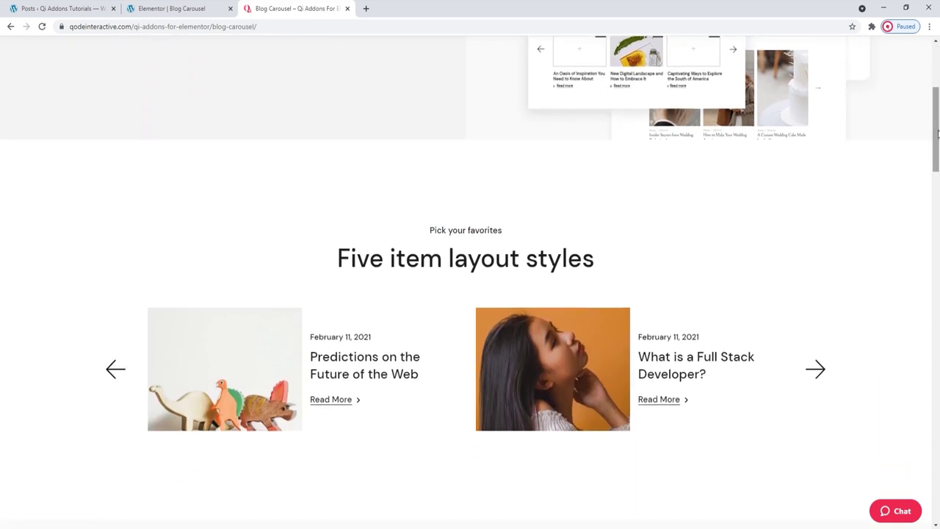
pyautogui.moveTo(937, 125); pyautogui.dragTo(938, 309)
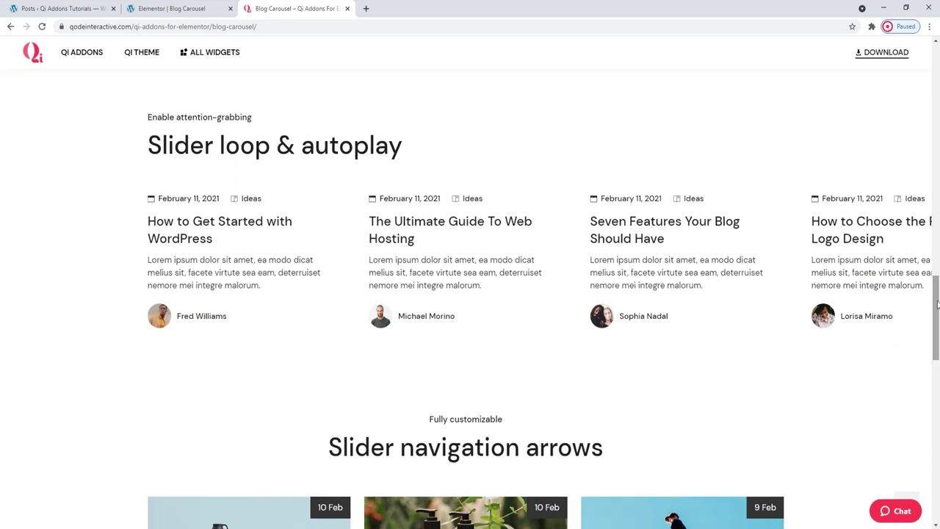
pyautogui.moveTo(938, 304); pyautogui.dragTo(938, 357)
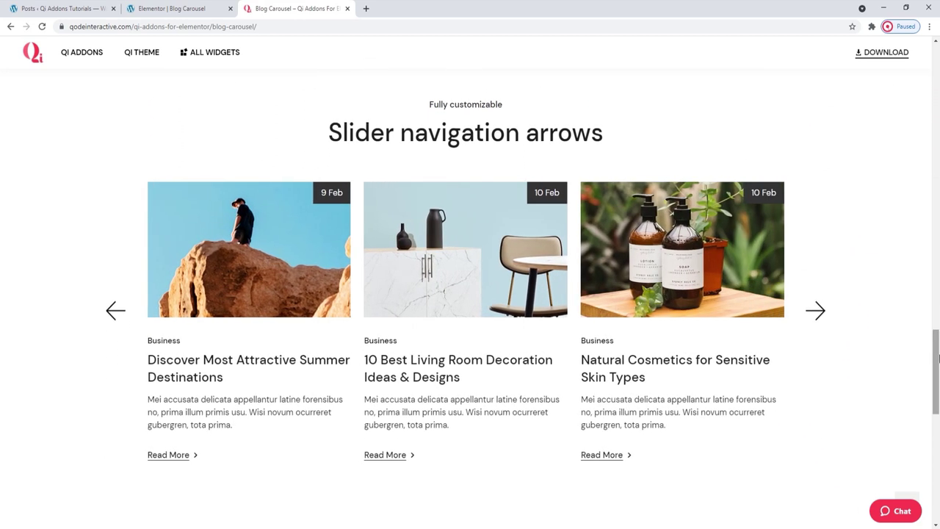
pyautogui.moveTo(938, 358); pyautogui.dragTo(938, 417)
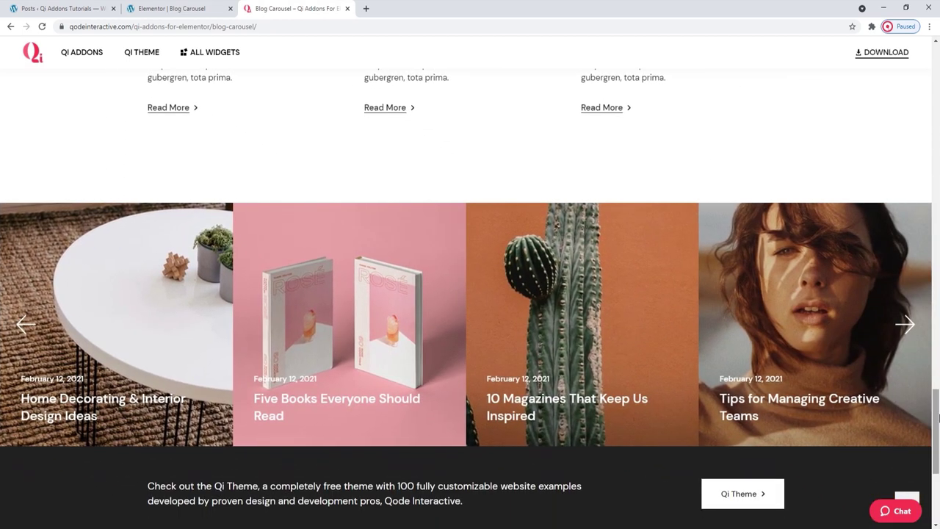